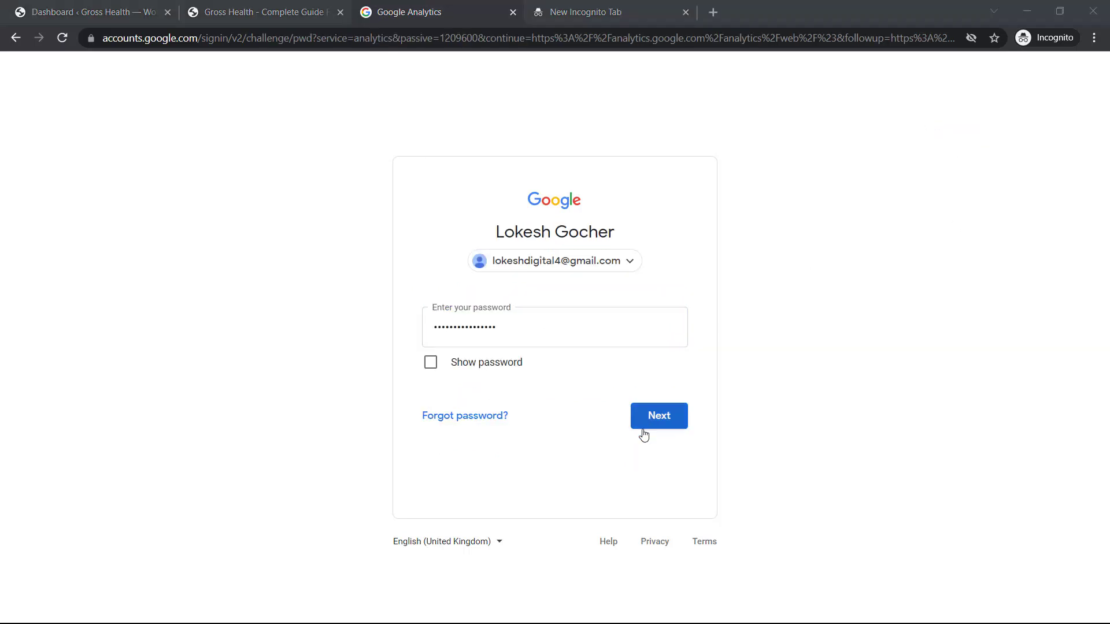
Step: Complete the Google account sign-in and start the setup of a new Analytics account
left_click(668, 423)
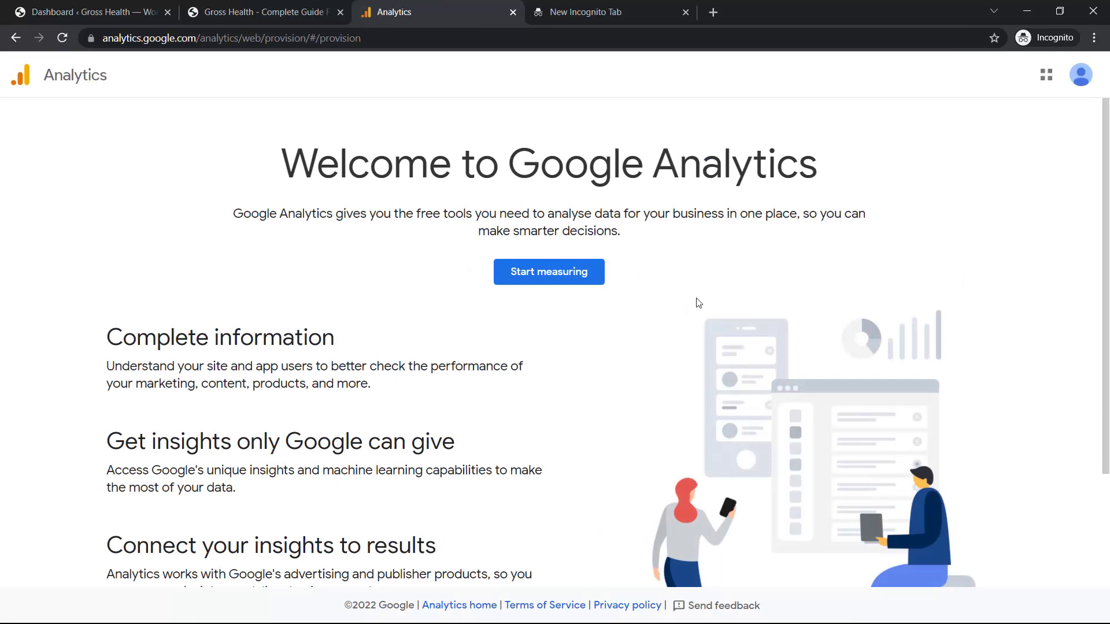
scroll(574, 335, "down", 2)
scroll(573, 335, "up", 2)
left_click(549, 278)
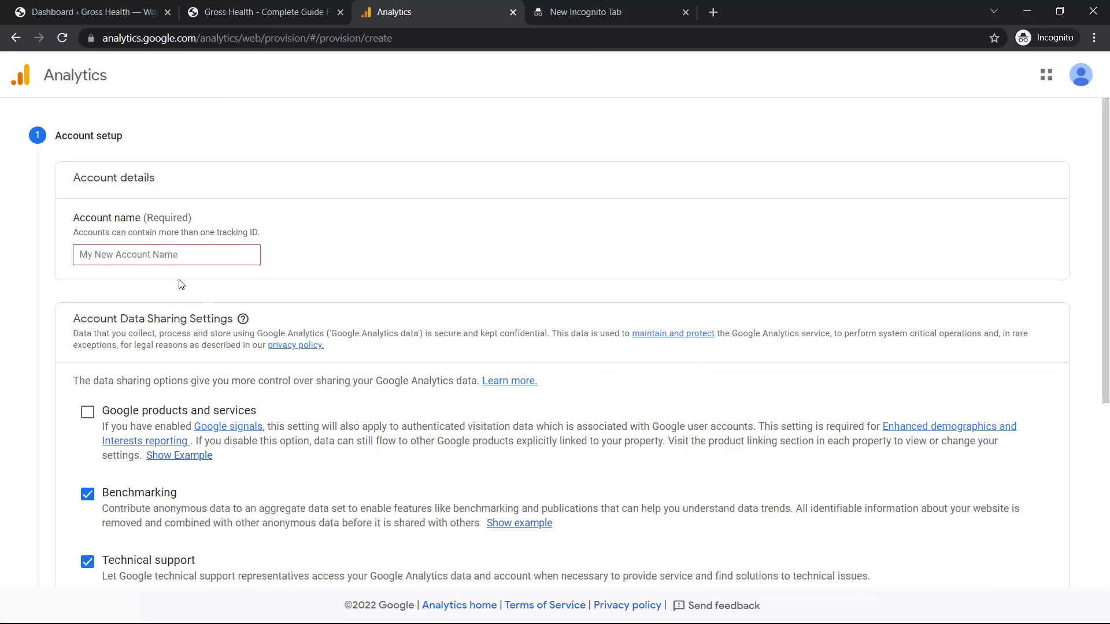
Step: Name the account My Health, enable Google products and services data sharing, and proceed to the property setup
left_click(129, 255)
left_click(381, 245)
type("My HEalth")
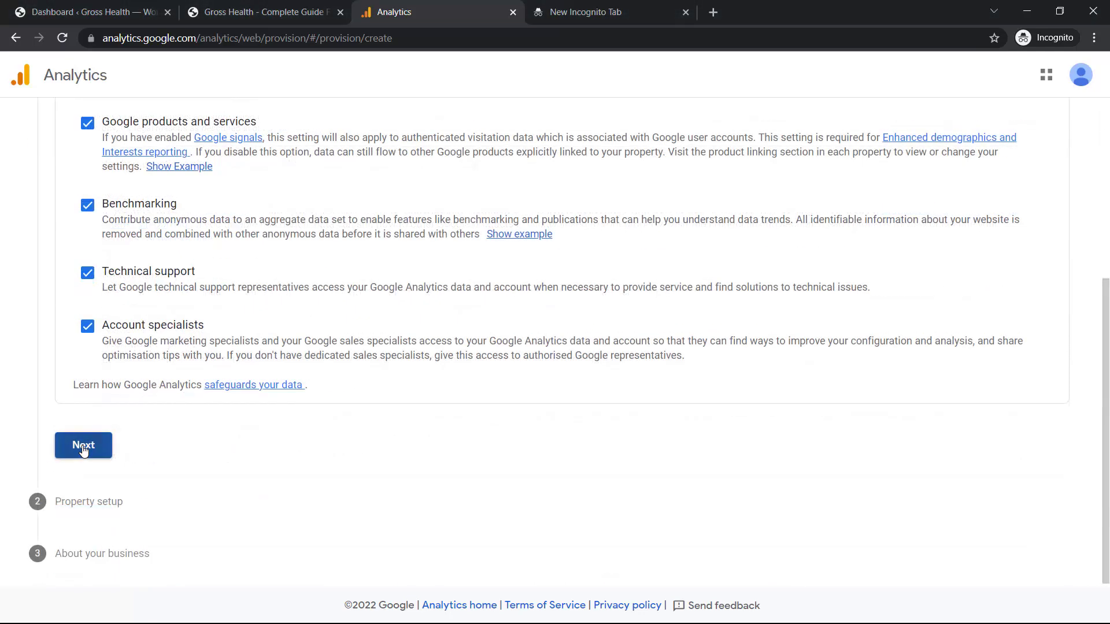
left_click(87, 448)
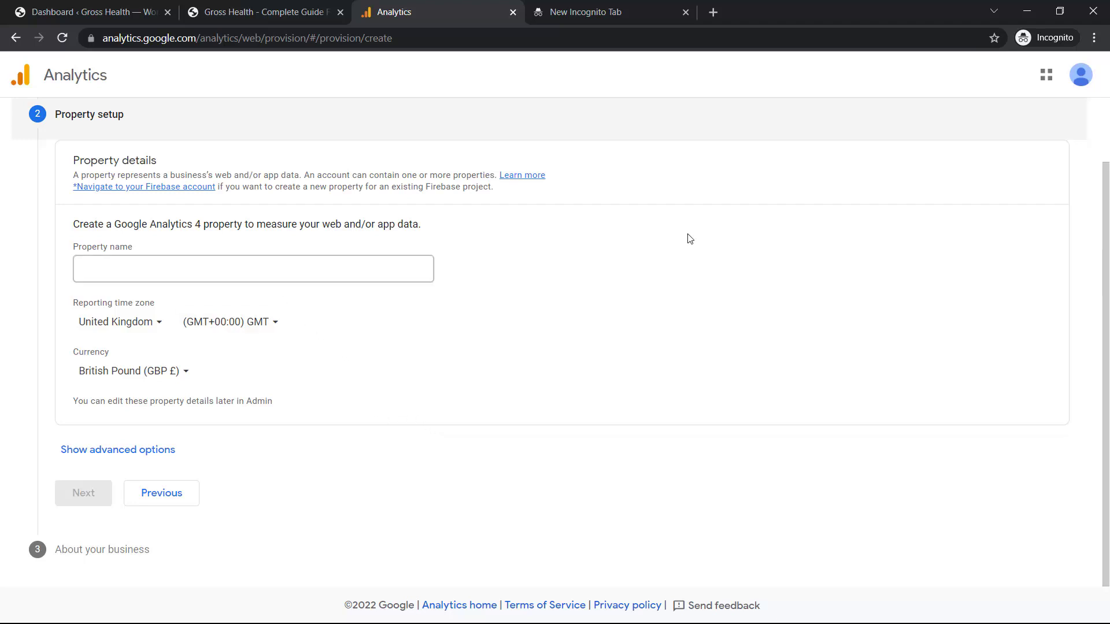
Step: Name the property My Health and set its reporting time zone country to India
left_click(280, 264)
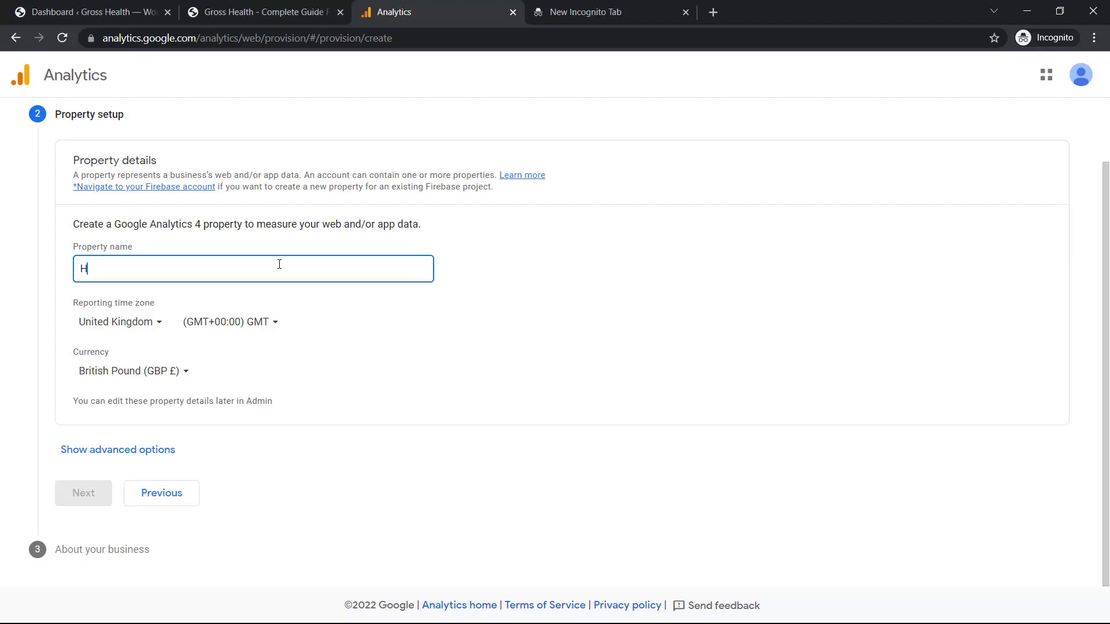
type("My Health")
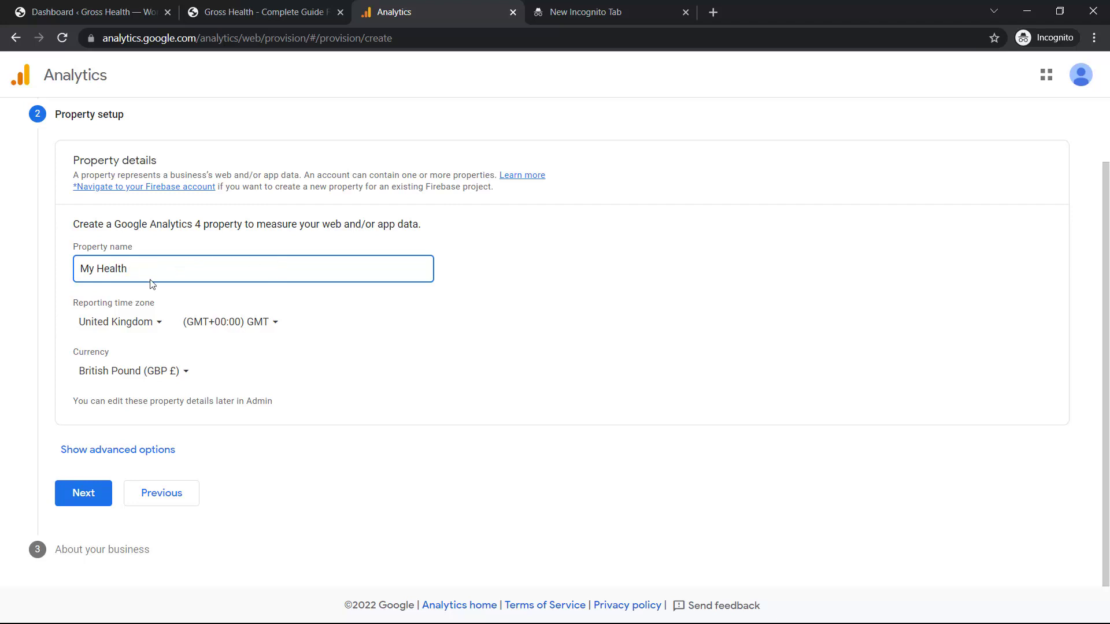
left_click(138, 329)
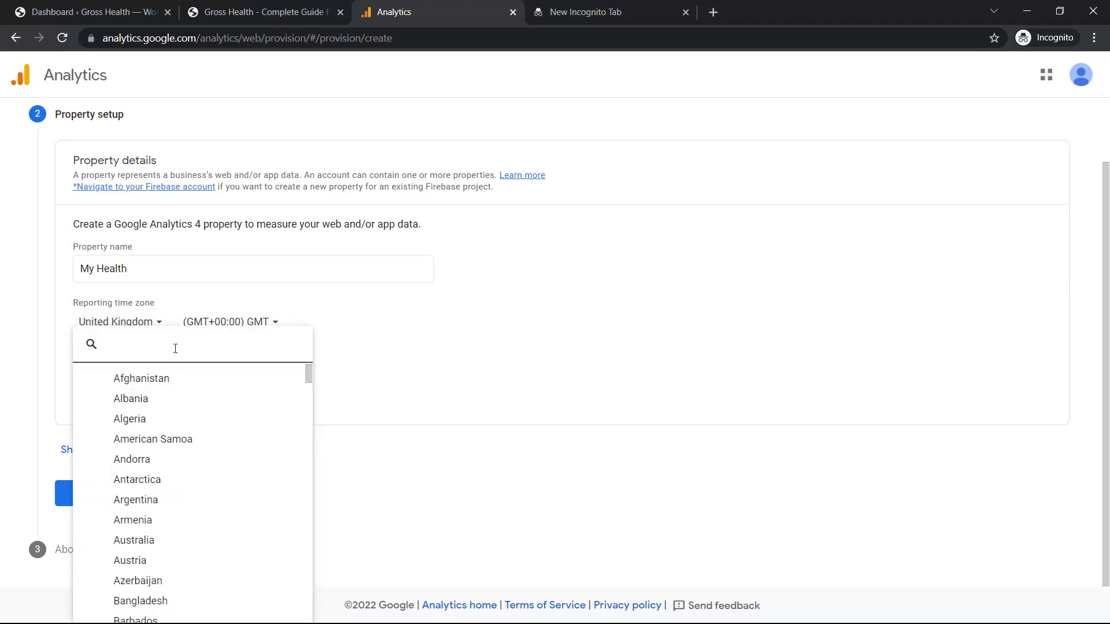
type("in")
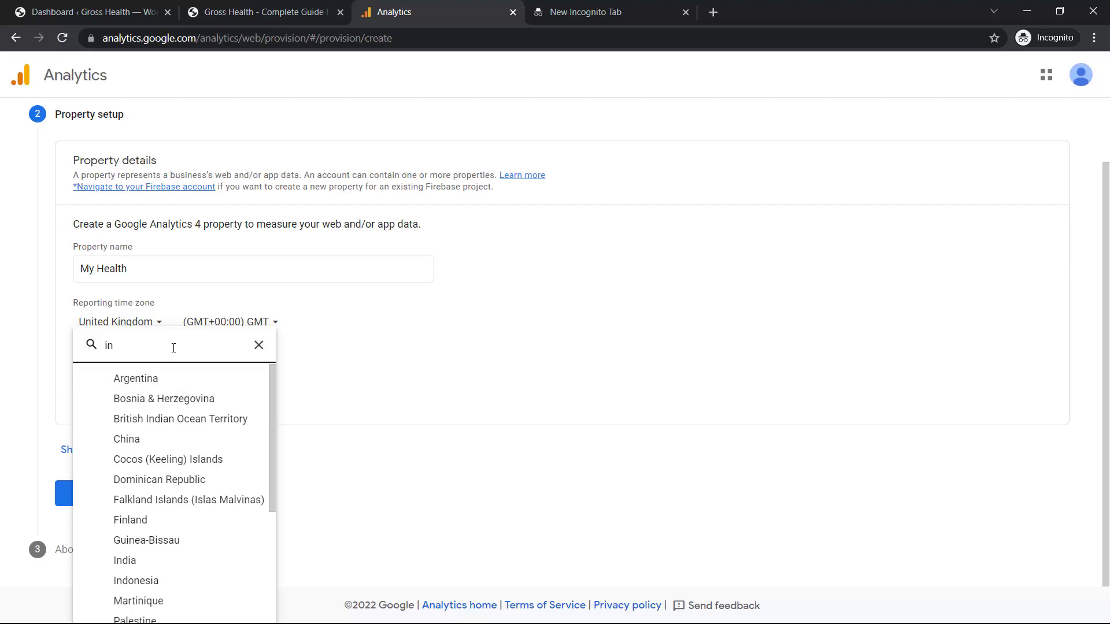
left_click(127, 560)
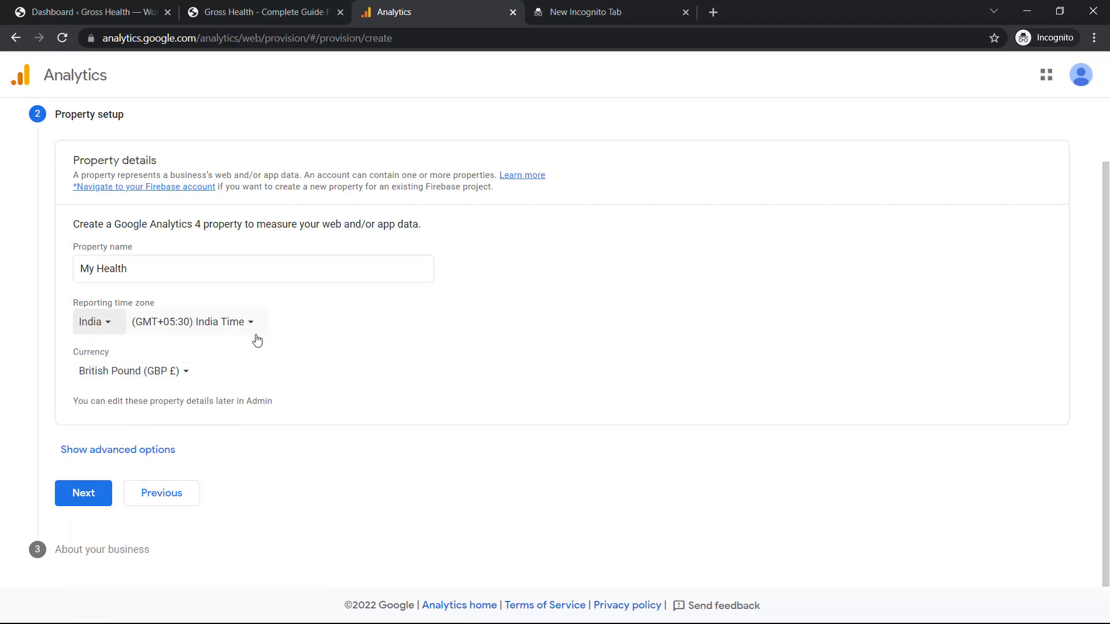
Step: Set the property's currency to Indian Rupee (INR ₹) and proceed to the business information
left_click(179, 371)
left_click(103, 87)
left_click(172, 114)
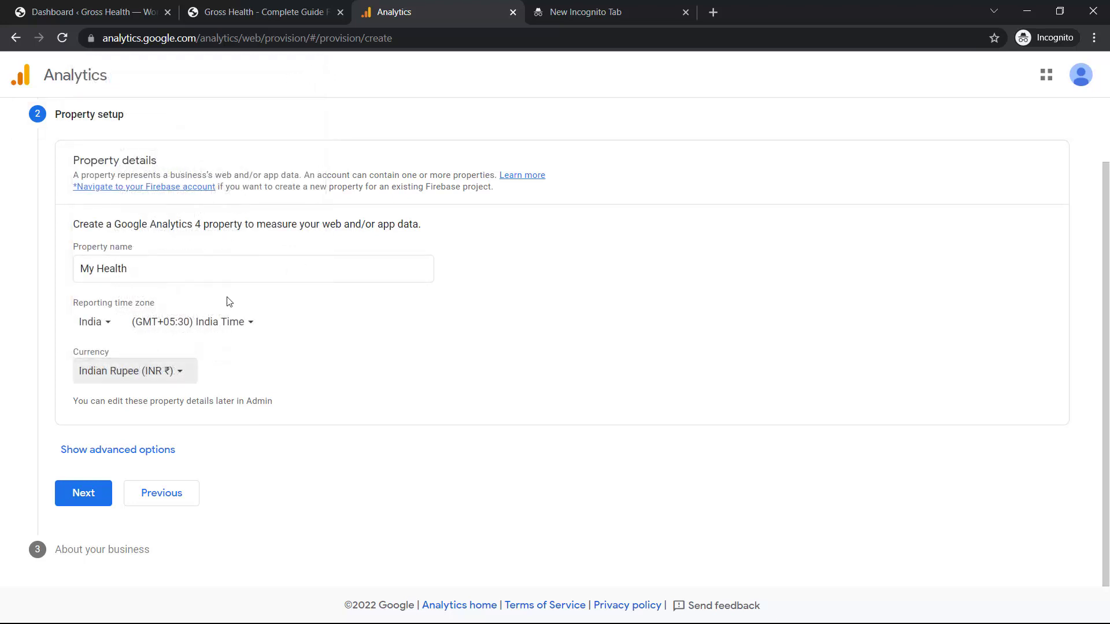
left_click(83, 493)
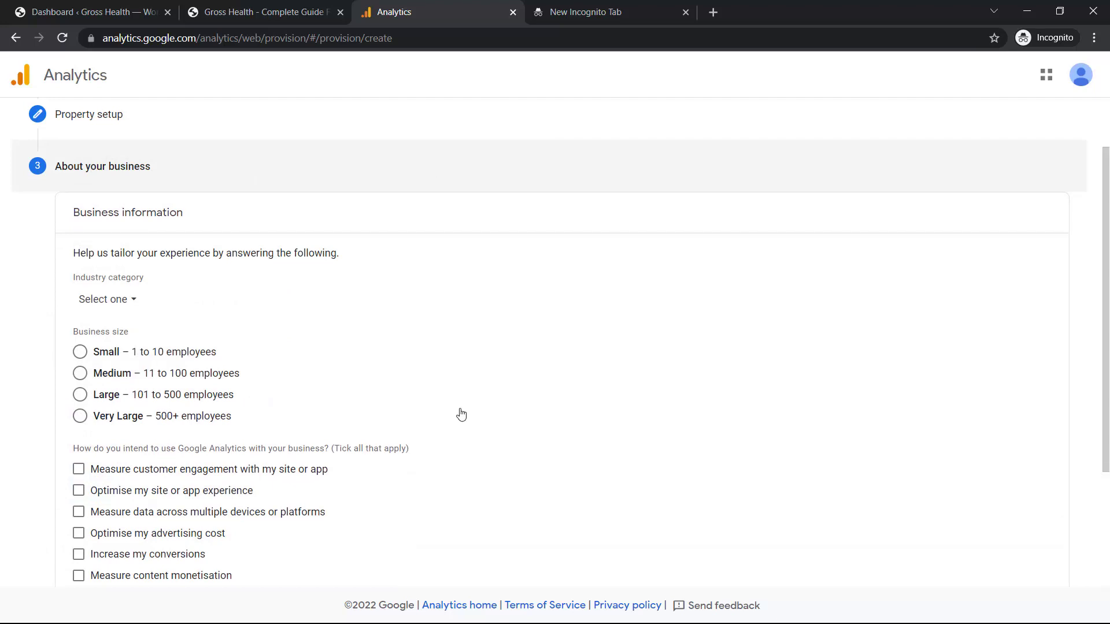
Step: Set the industry category to Health and the business size to Small – 1 to 10 employees
left_click(132, 306)
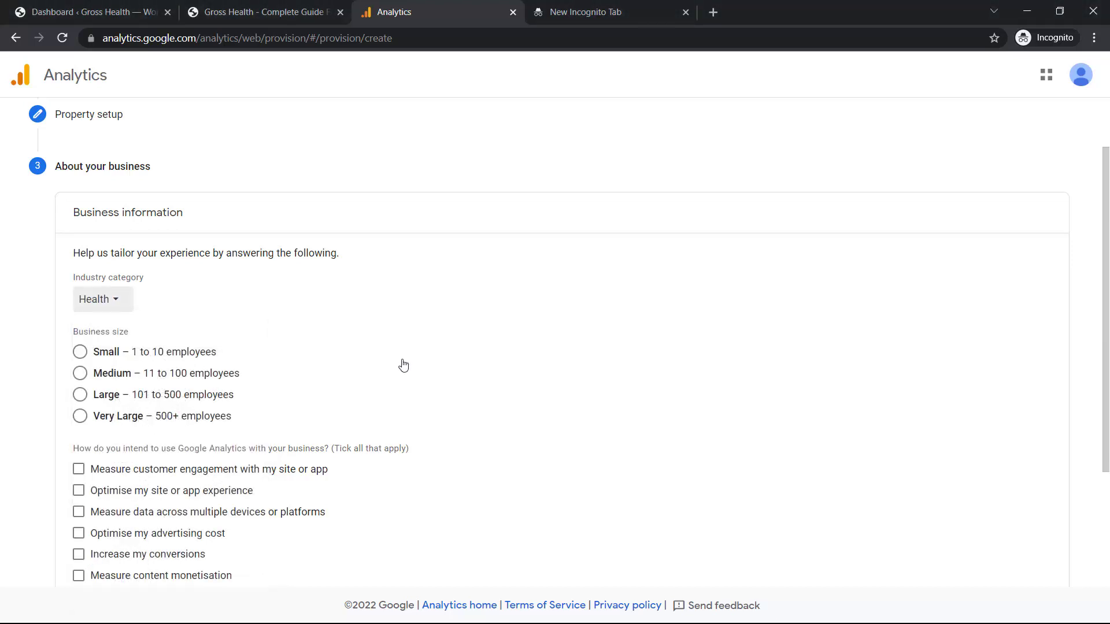
scroll(404, 366, "down", 1)
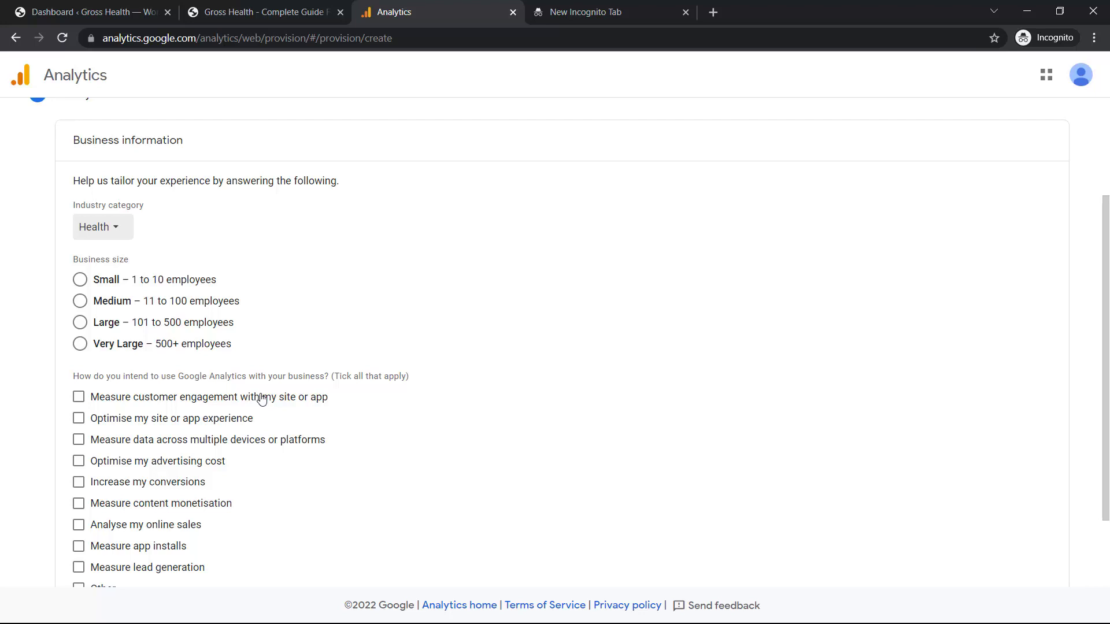
left_click(80, 281)
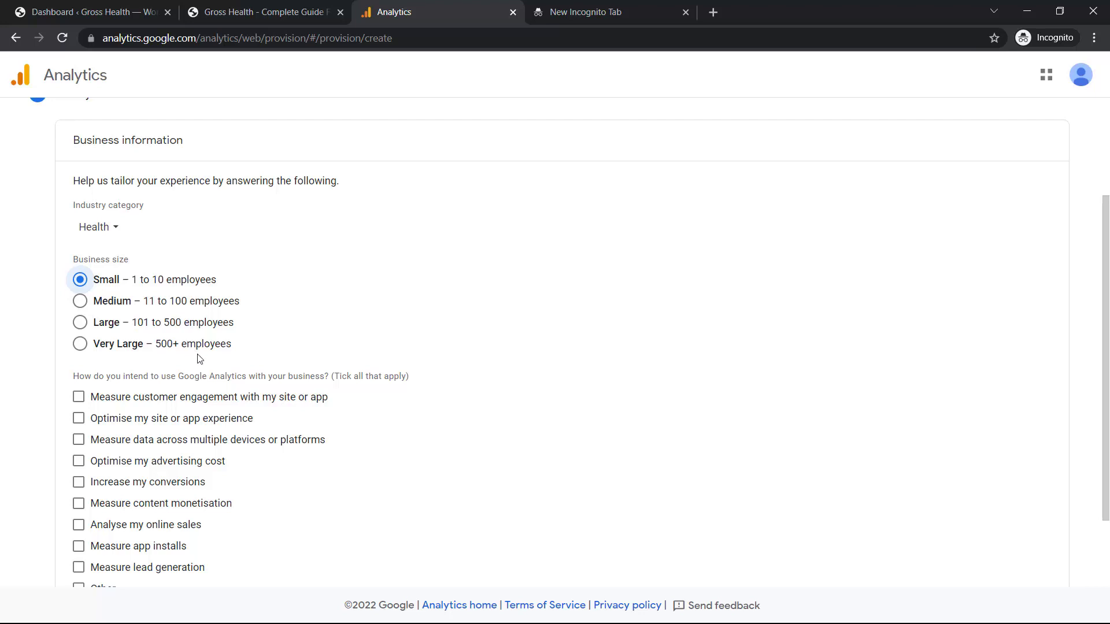
Step: Select measuring customer engagement, optimising the site or app experience and increasing conversions as intended uses, and create the account
scroll(219, 351, "down", 2)
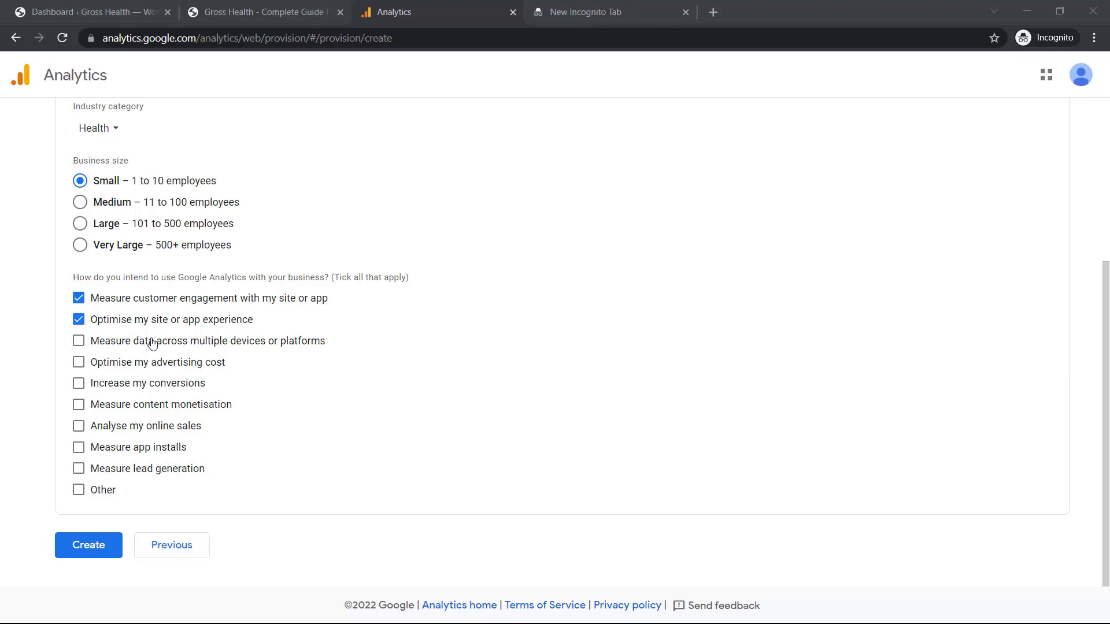
left_click(81, 381)
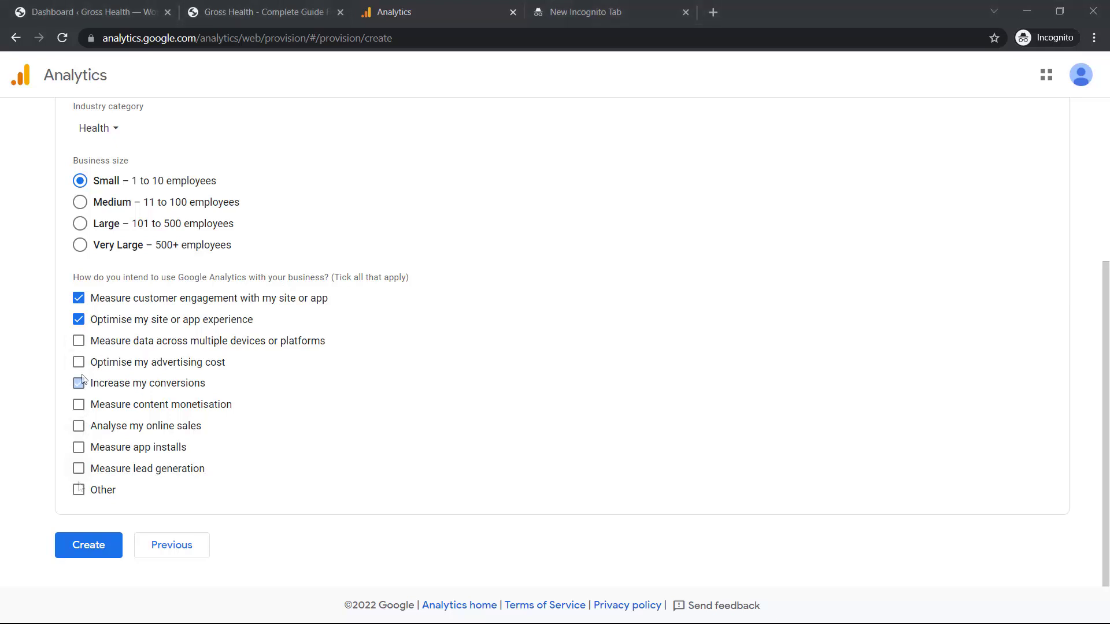
left_click(87, 547)
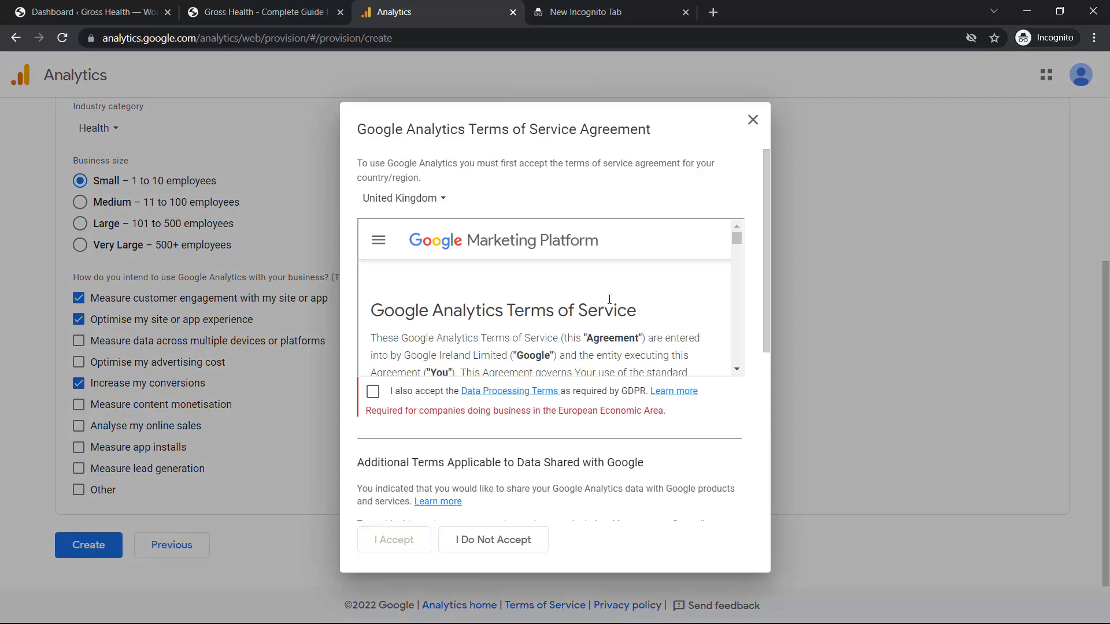
Step: Accept the Google Analytics Terms of Service, including the GDPR Data Processing Terms and the Measurement Controller – Controller Data Protection Terms
scroll(608, 301, "down", 5)
scroll(607, 301, "up", 5)
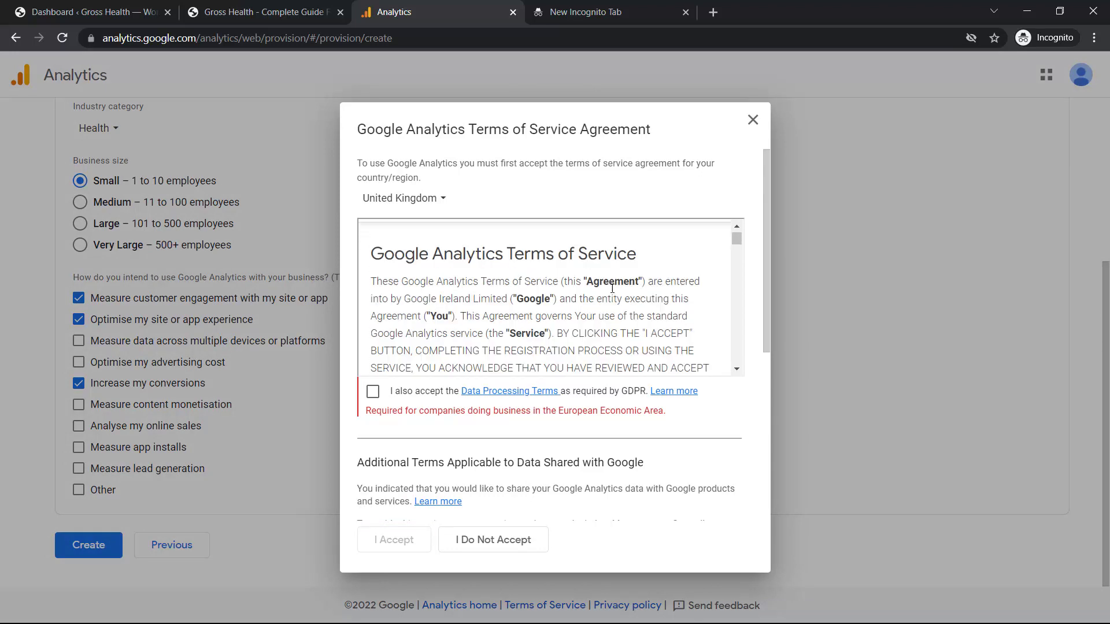
left_click(372, 392)
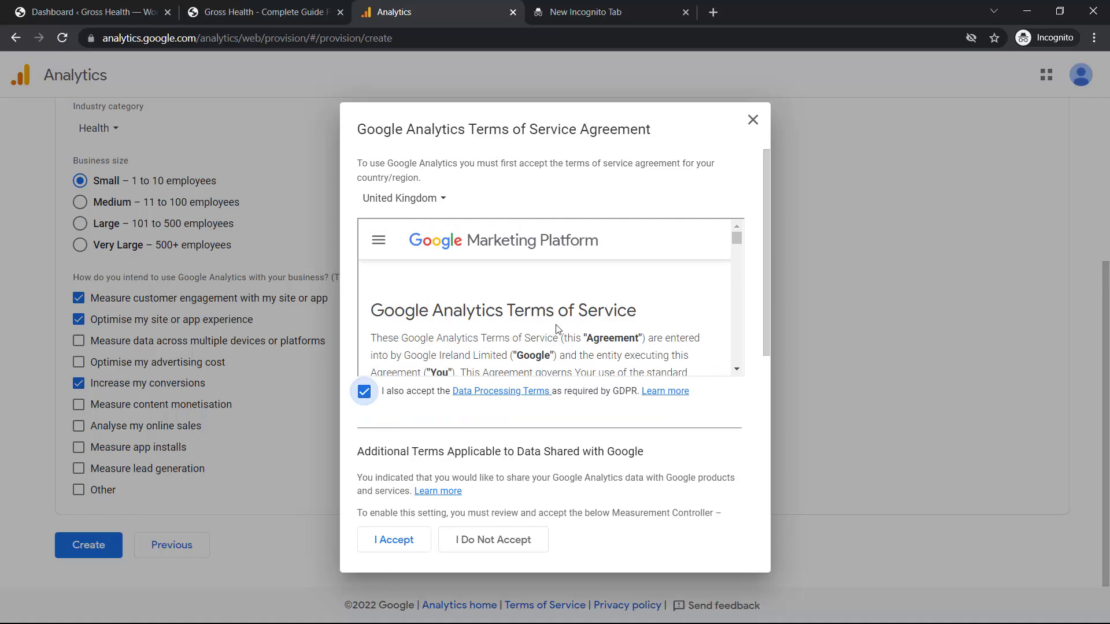
scroll(549, 320, "down", 10)
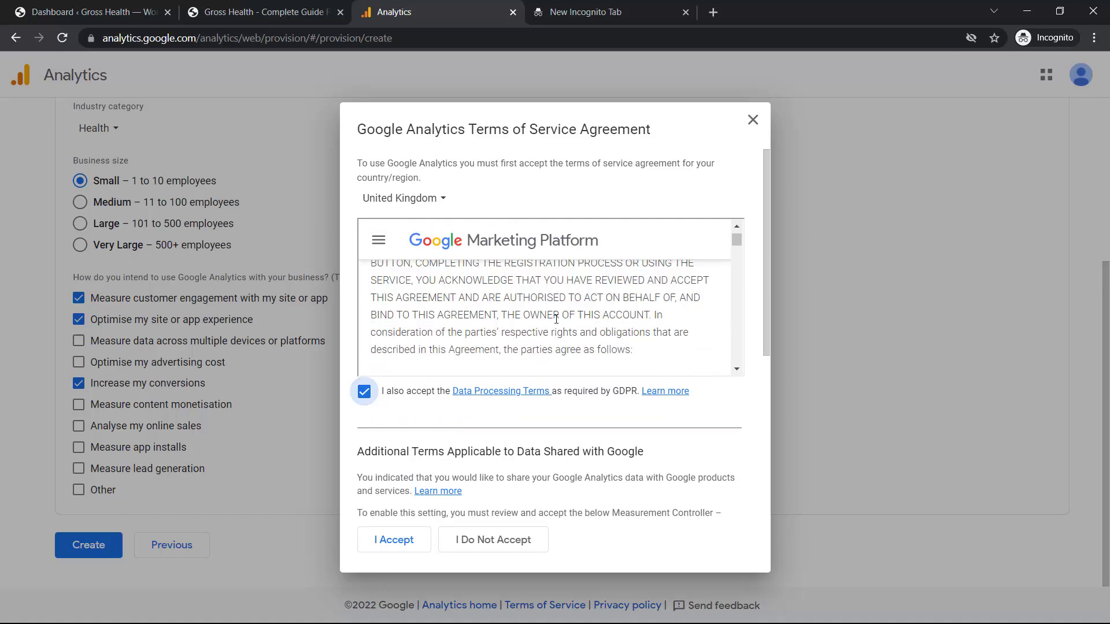
scroll(563, 332, "down", 10)
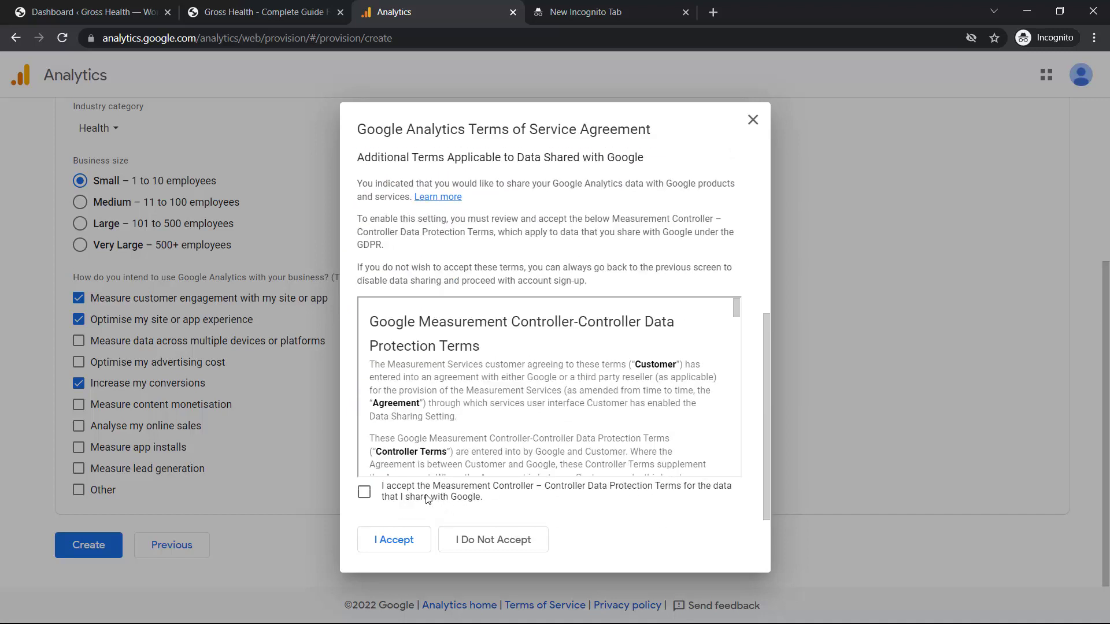
left_click(364, 492)
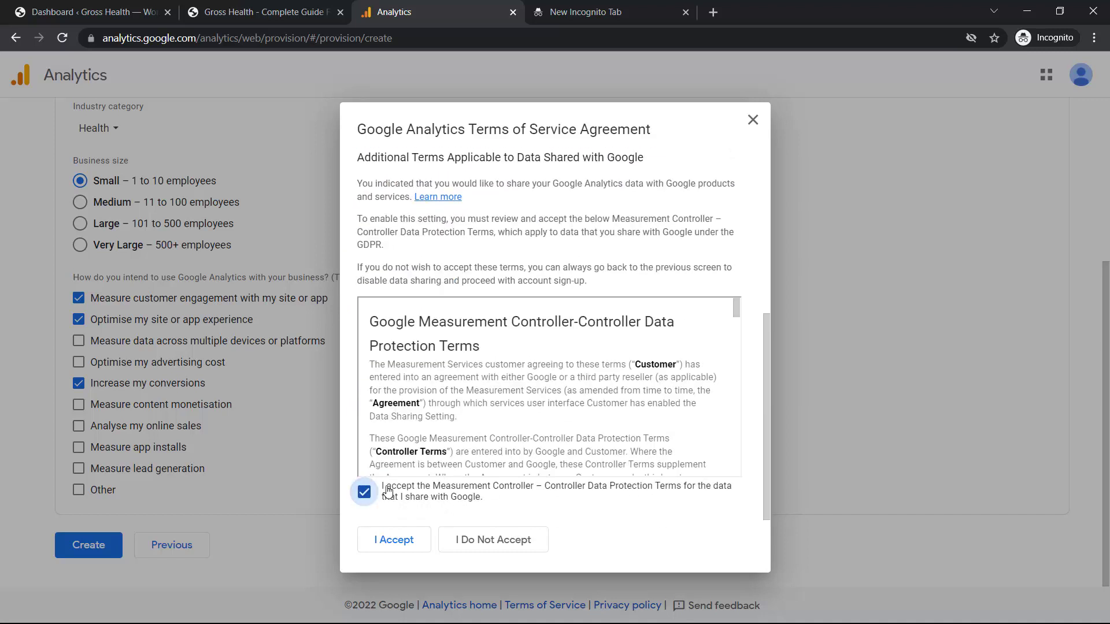
left_click(394, 545)
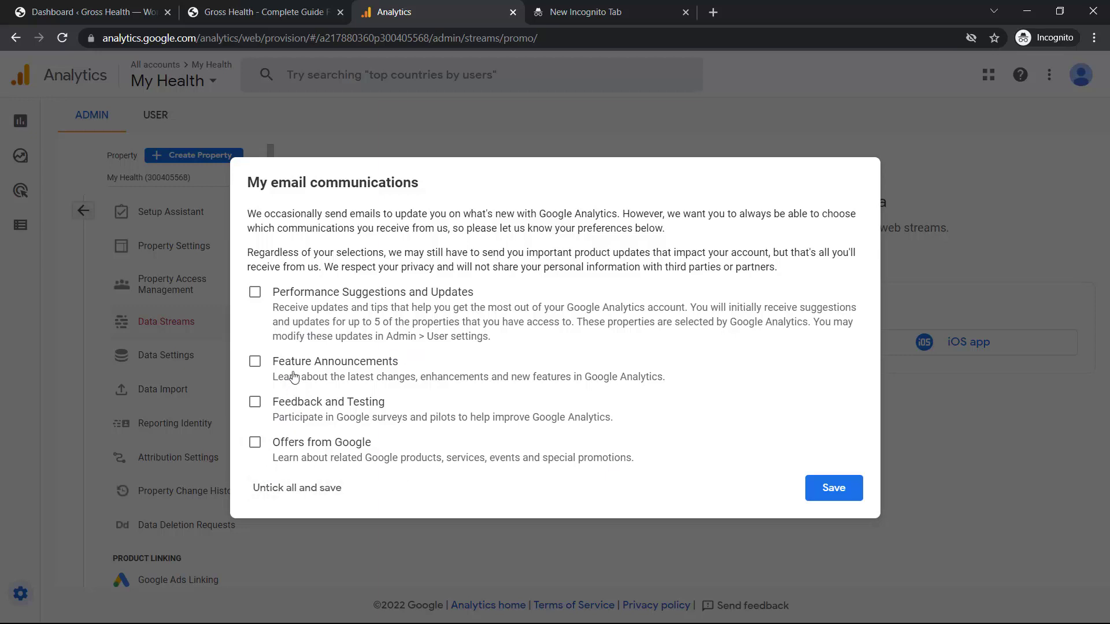
Step: Opt in to all four email communications, from performance suggestions to offers from Google, and save the preferences
left_click(255, 292)
left_click(255, 361)
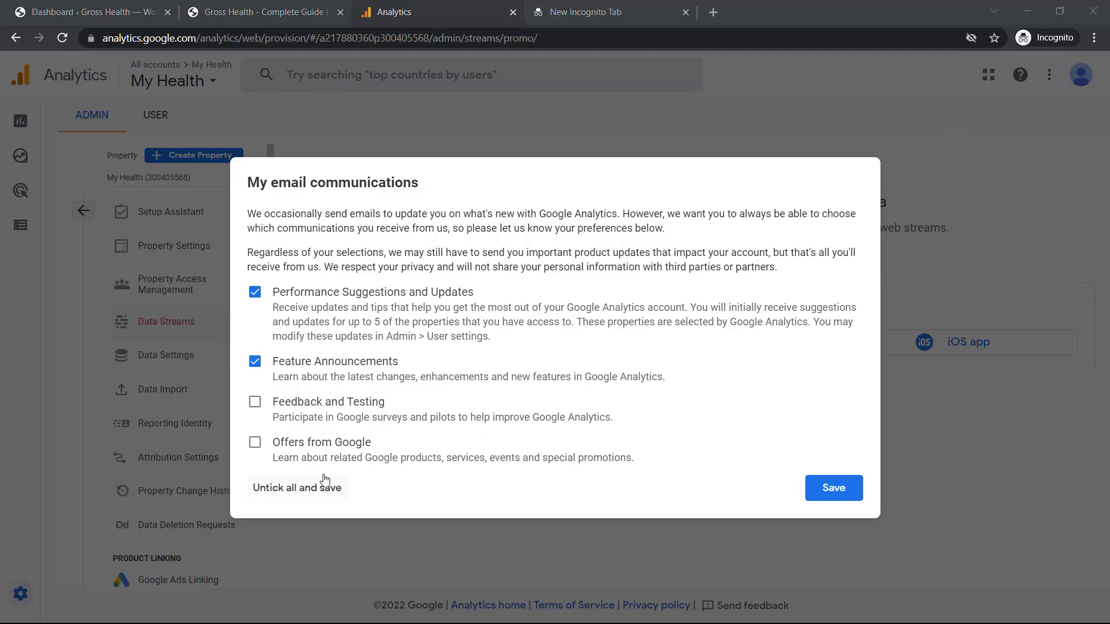
left_click(255, 442)
left_click(255, 403)
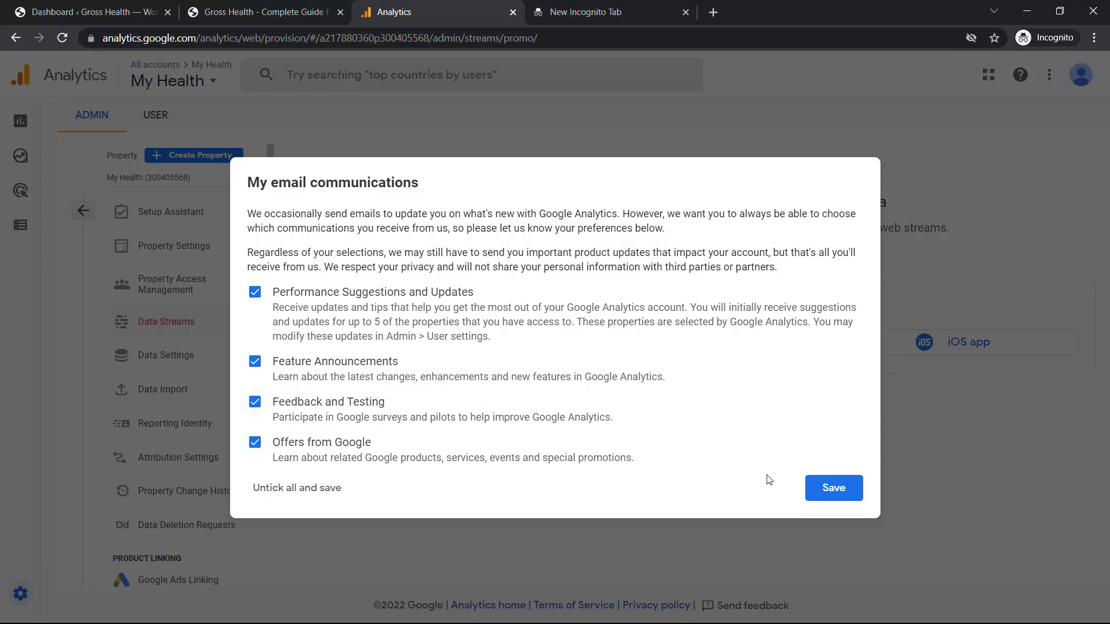
left_click(834, 489)
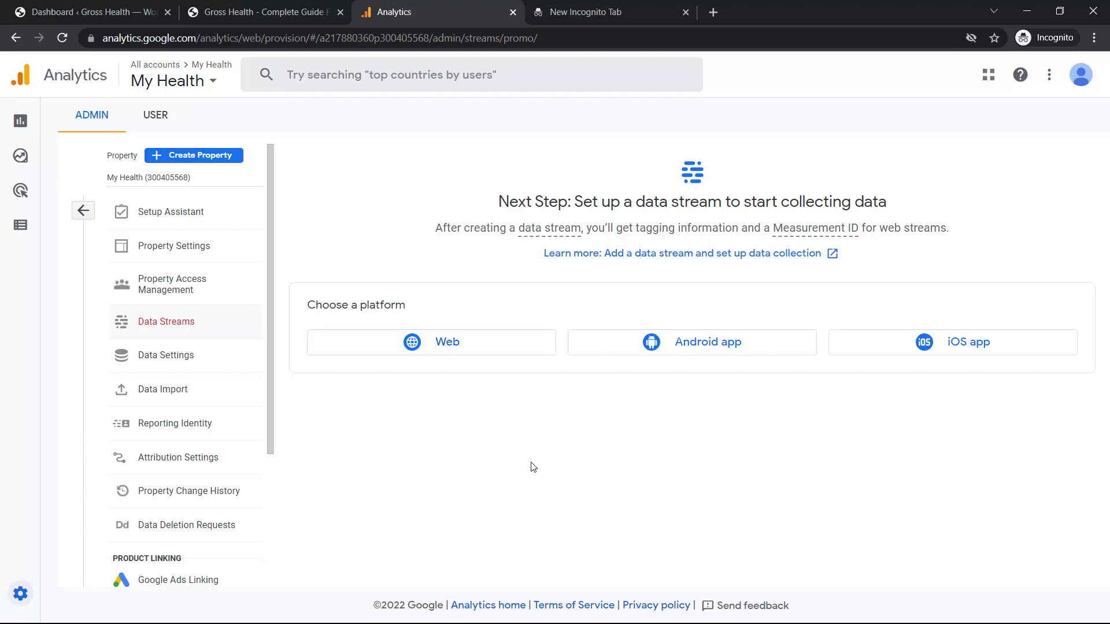
left_click(426, 342)
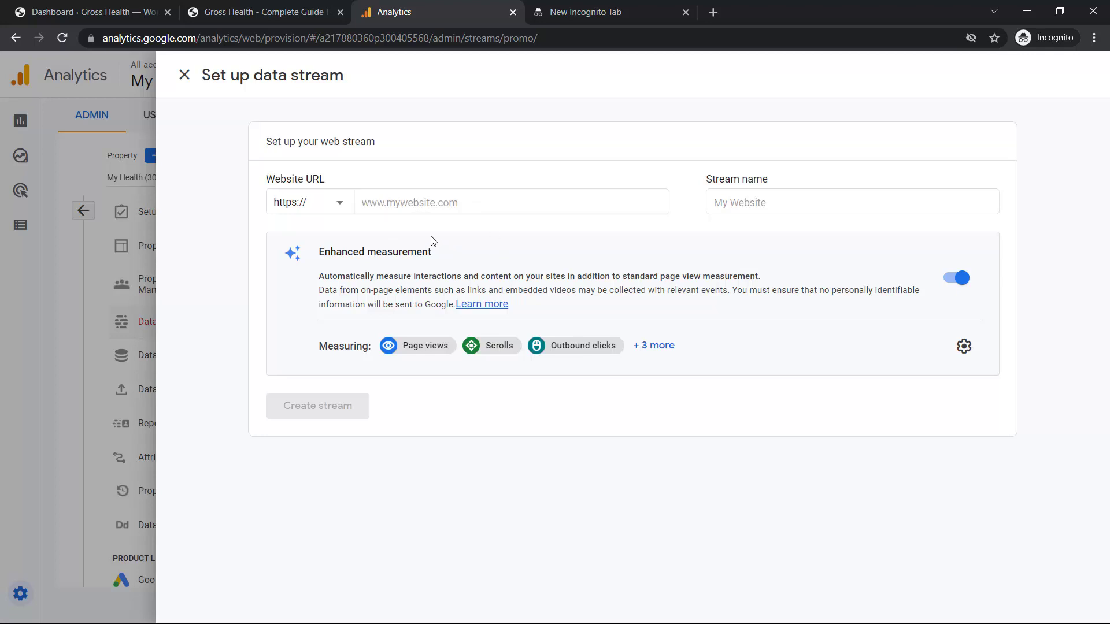
left_click(381, 204)
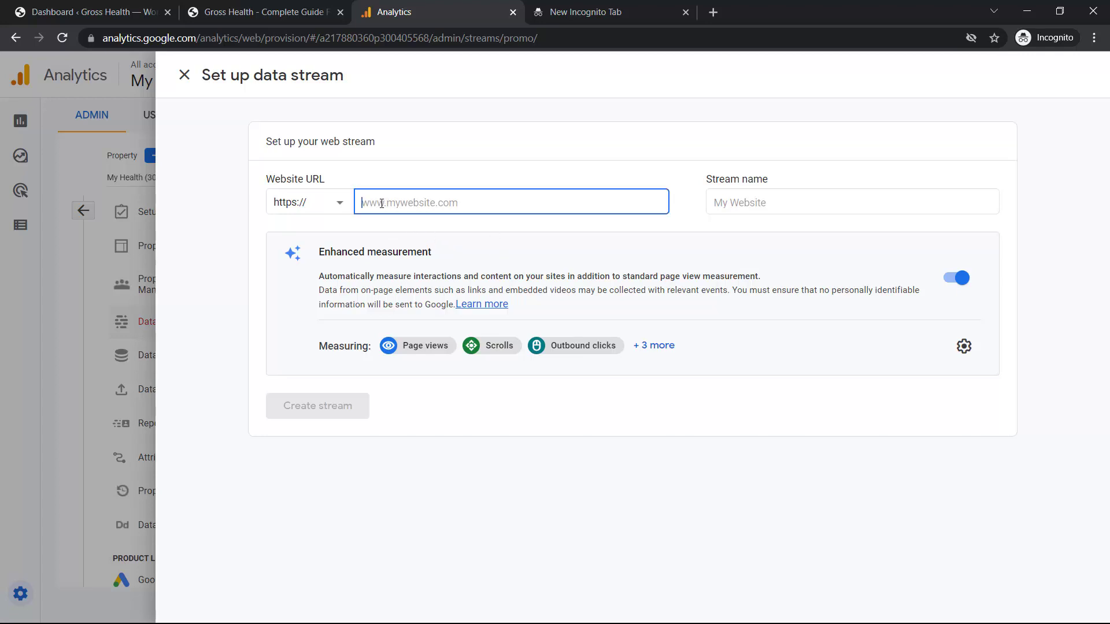
left_click(339, 203)
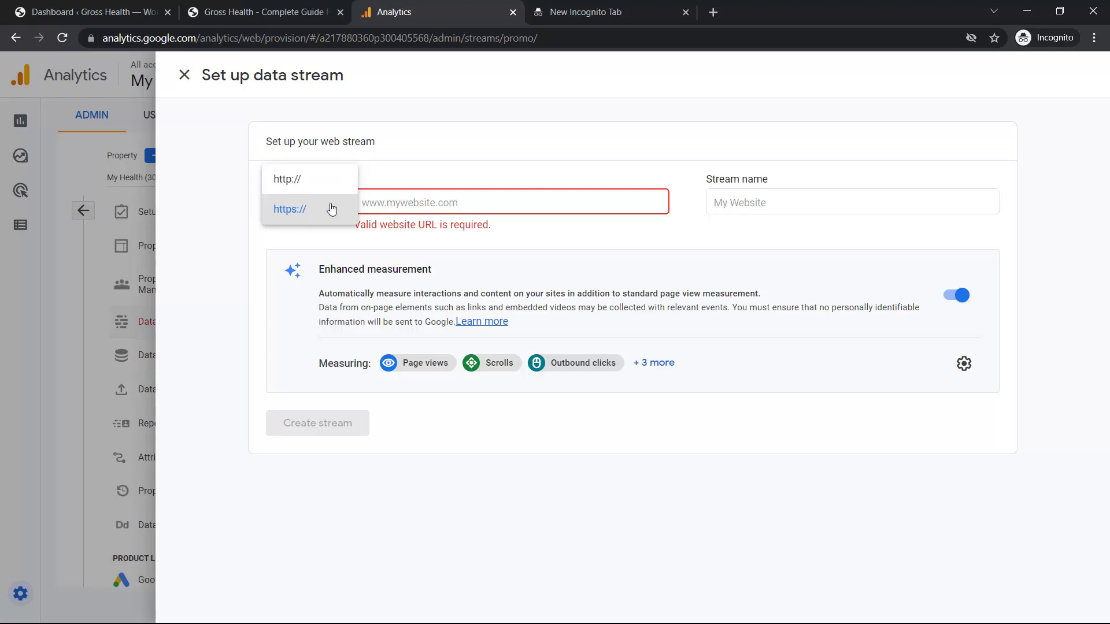
left_click(388, 177)
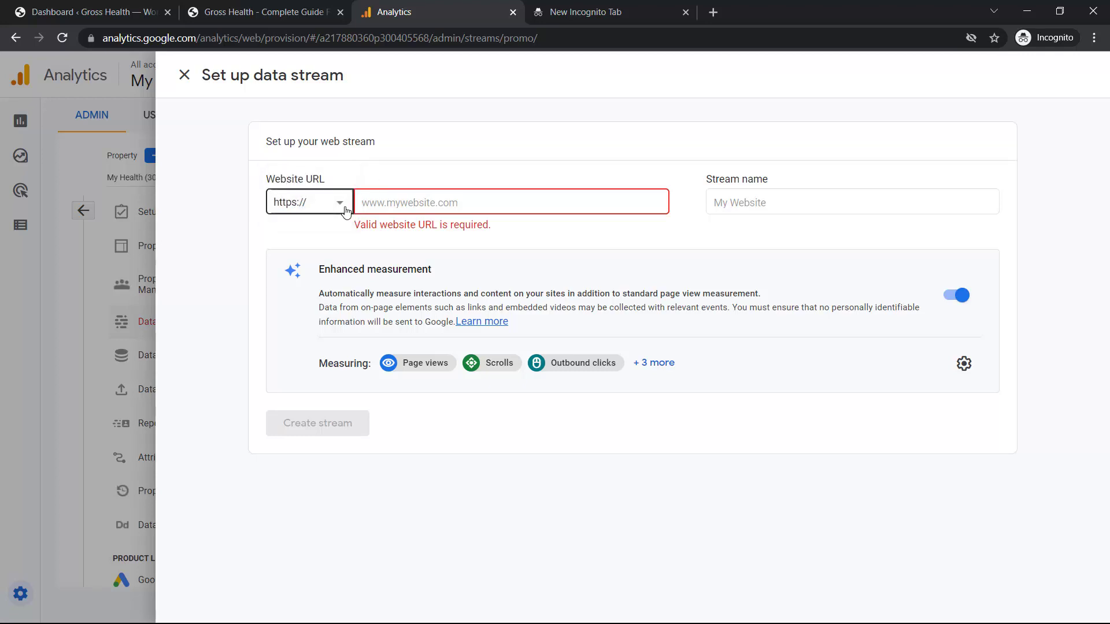
left_click(365, 203)
type("https://grosshealth.com/")
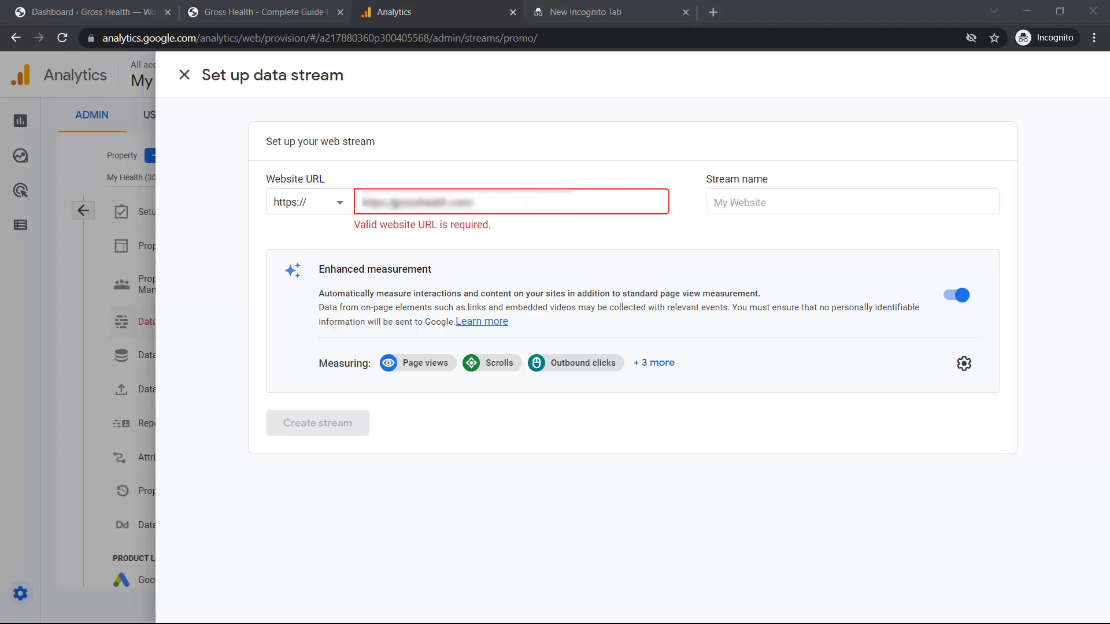
left_click_drag(394, 203, 359, 205)
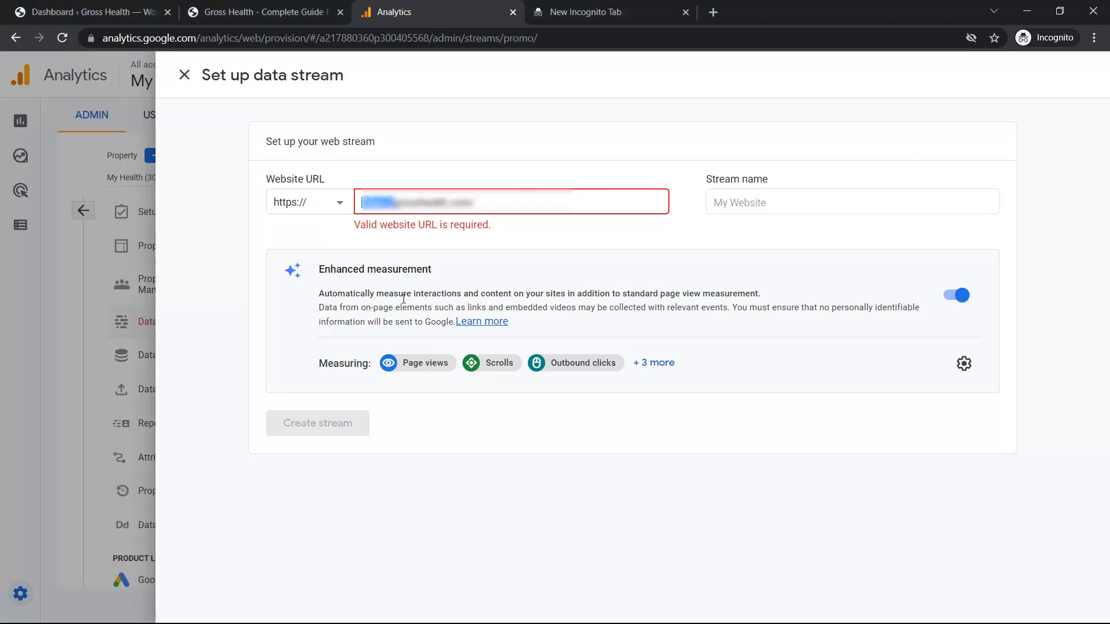
key("BackSpace")
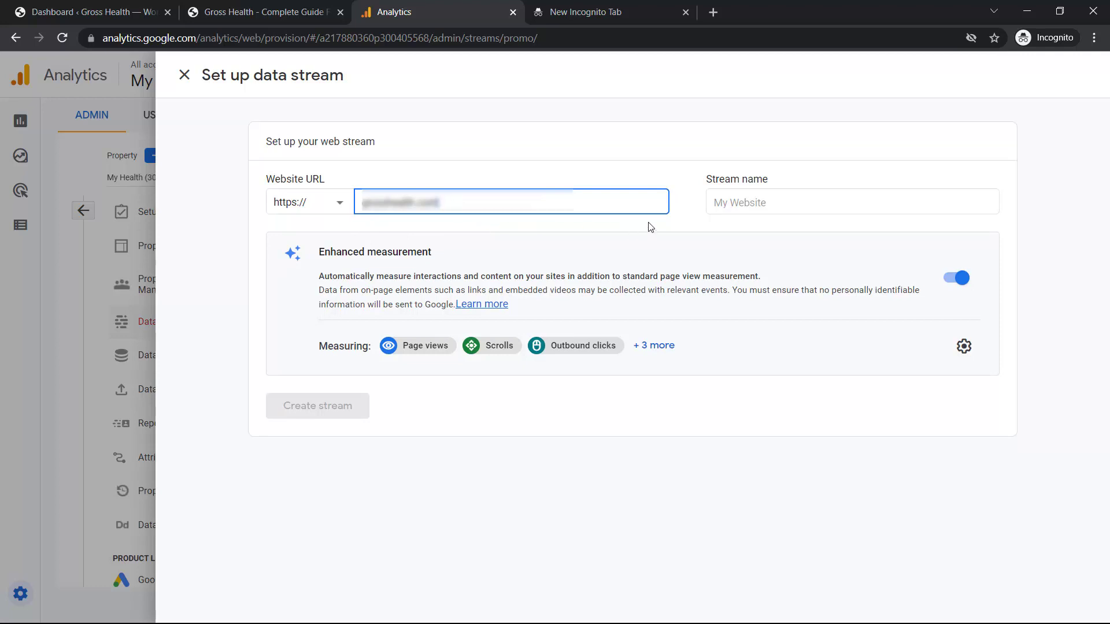
Step: Name the stream My Gross Health and expand the full list of enhanced measurement items
left_click(737, 204)
type("G")
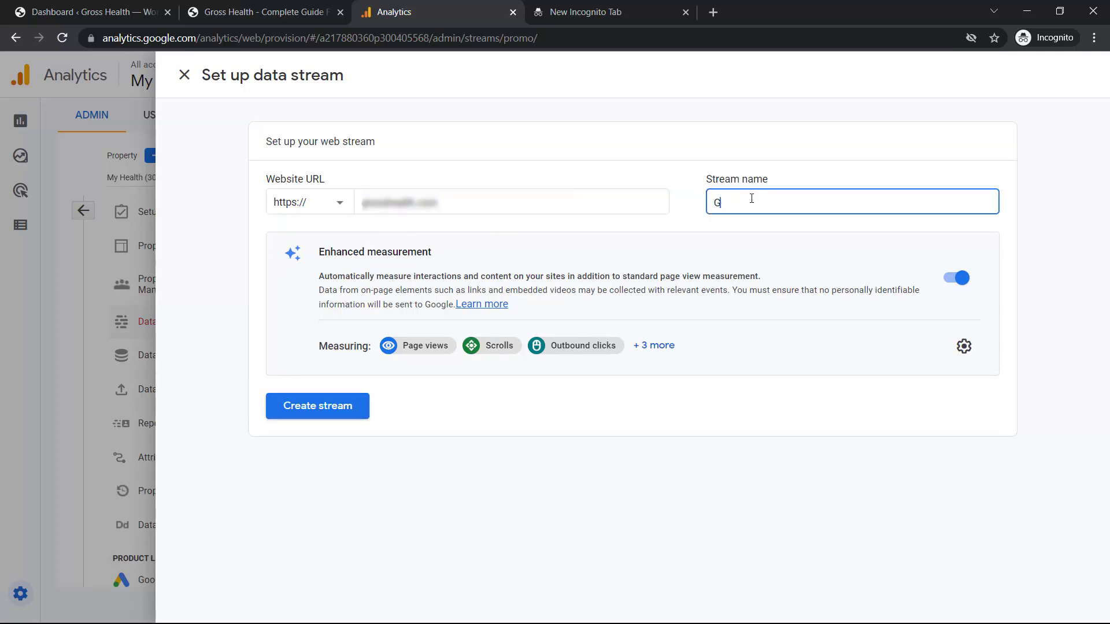
type("ooss Health")
double_click(742, 210)
left_click(715, 203)
type("My")
left_click(660, 346)
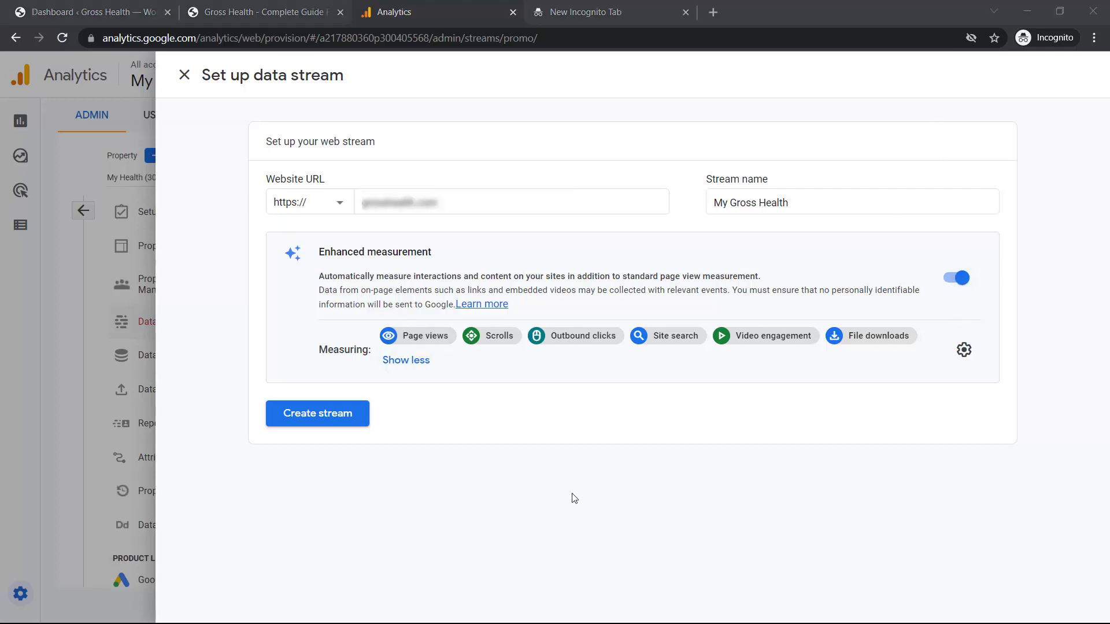
Step: Create the web stream, dismiss the Measurement ID tip and expand the Global site tag (gtag.js) instructions
left_click(317, 416)
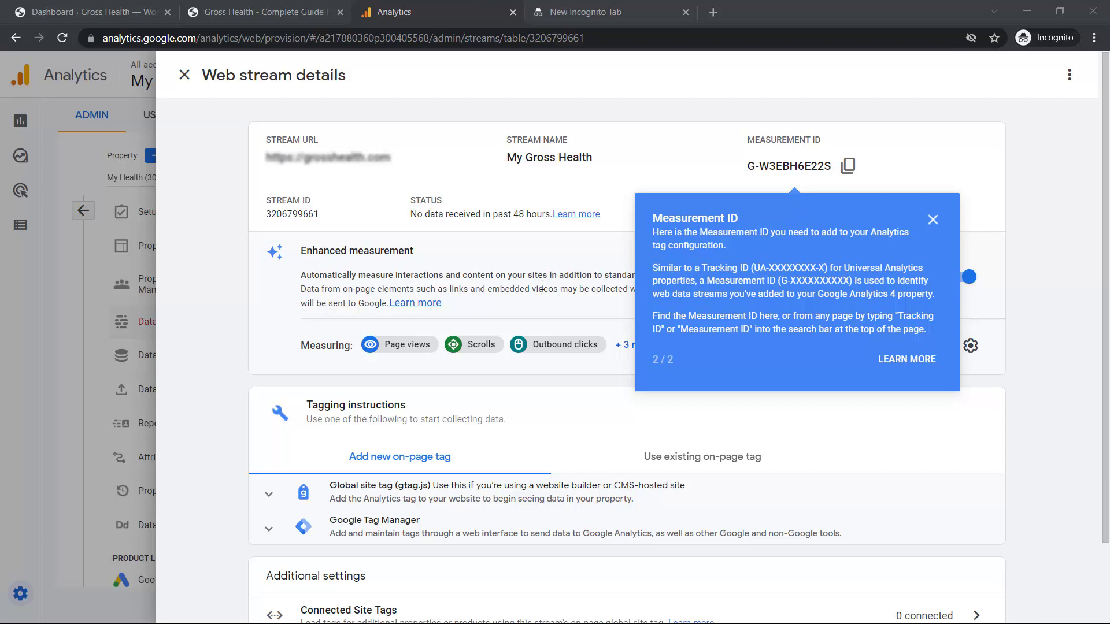
left_click(932, 220)
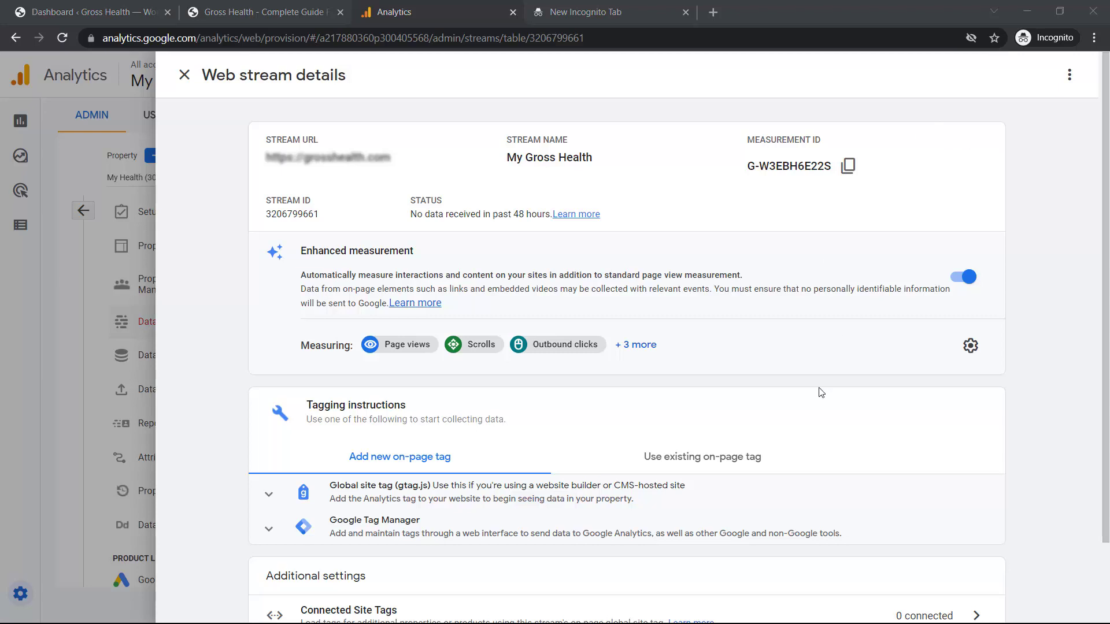
scroll(820, 393, "down", 2)
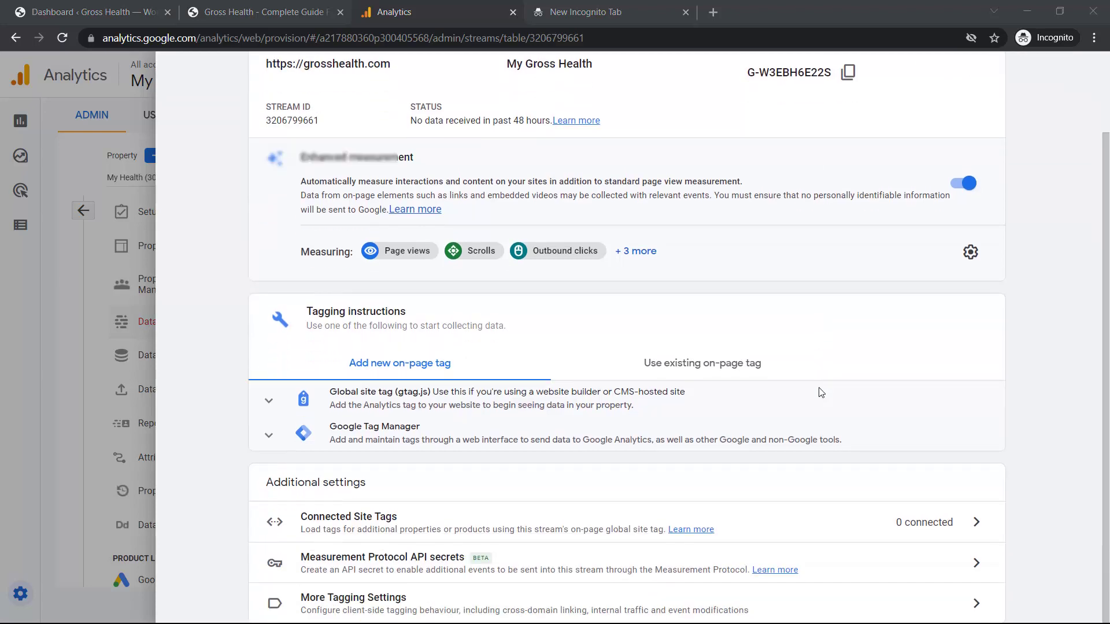
left_click(397, 403)
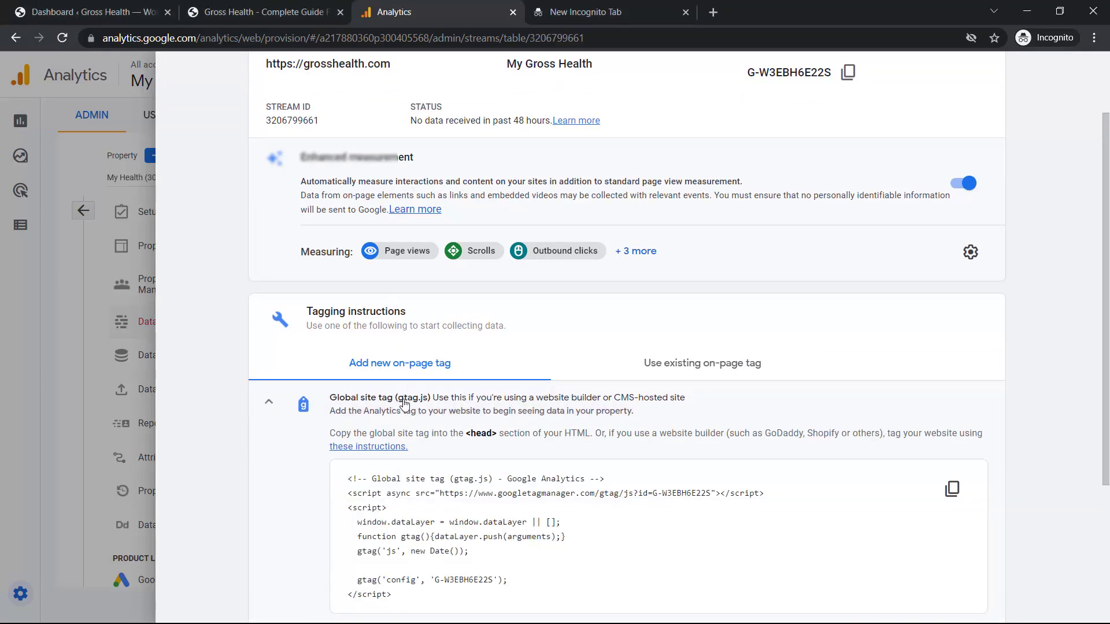
Step: Copy the complete Global site tag (gtag.js) snippet for the new stream to the clipboard
scroll(479, 371, "down", 3)
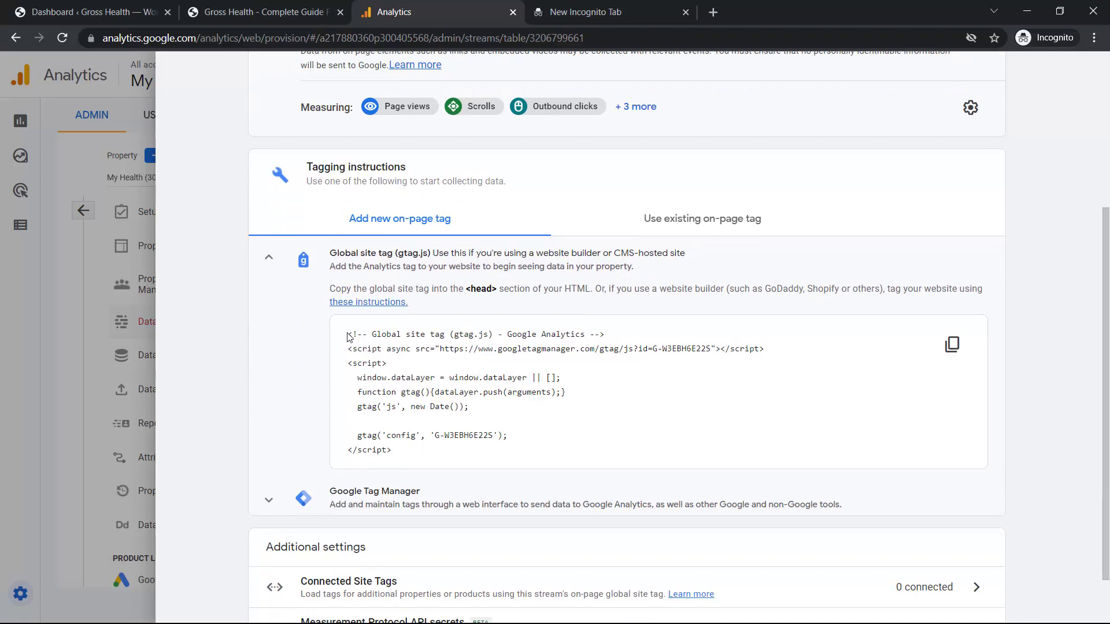
left_click_drag(348, 334, 401, 460)
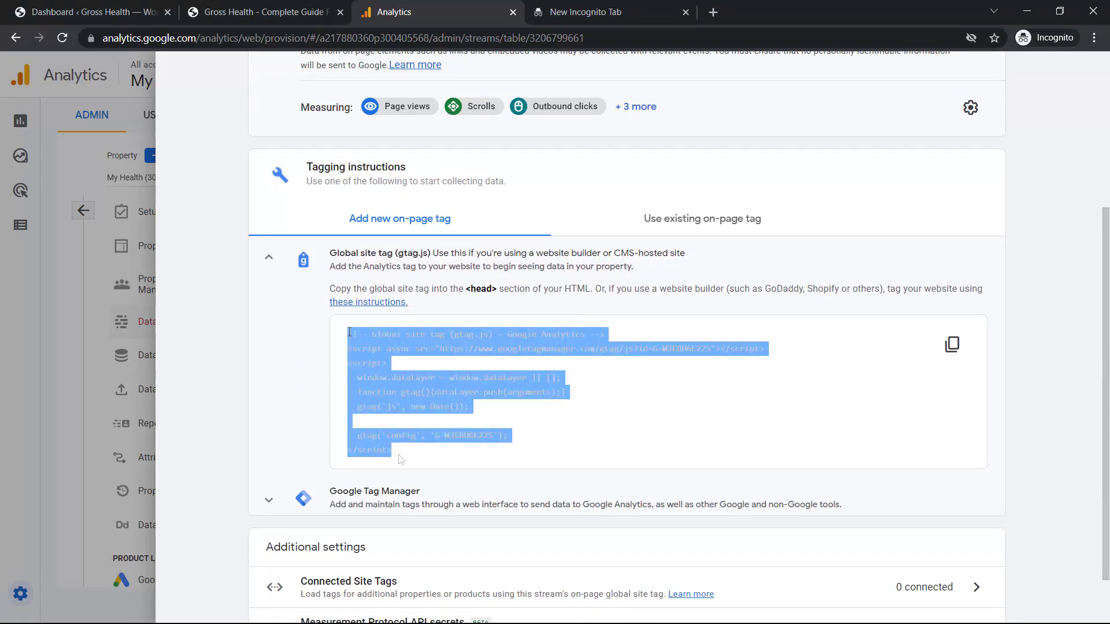
left_click(424, 356)
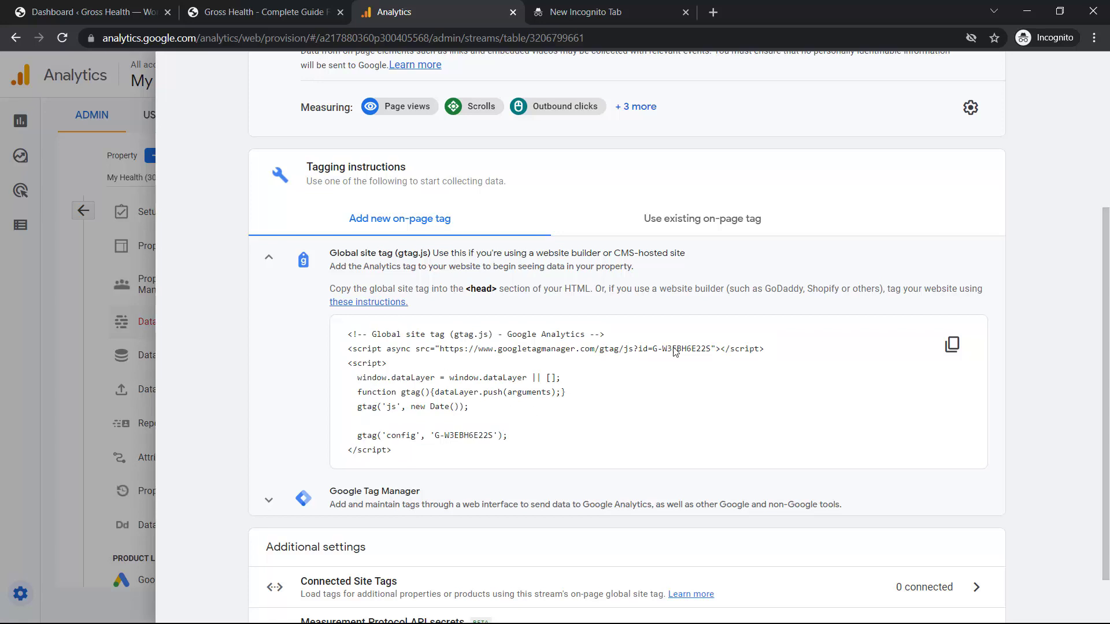
scroll(939, 121, "down", 1)
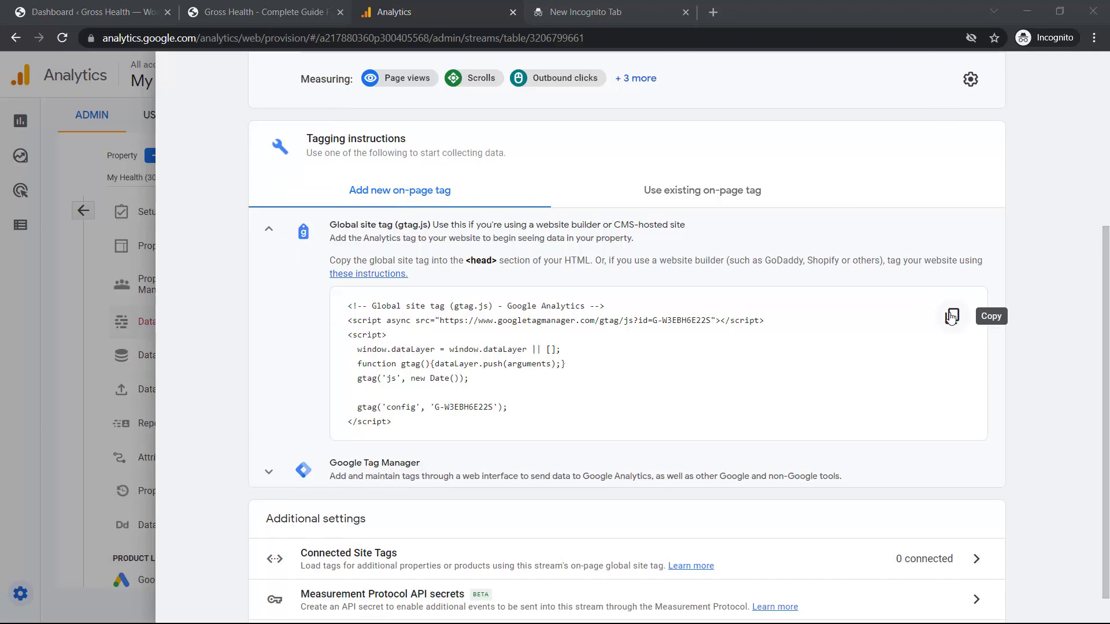
left_click(951, 316)
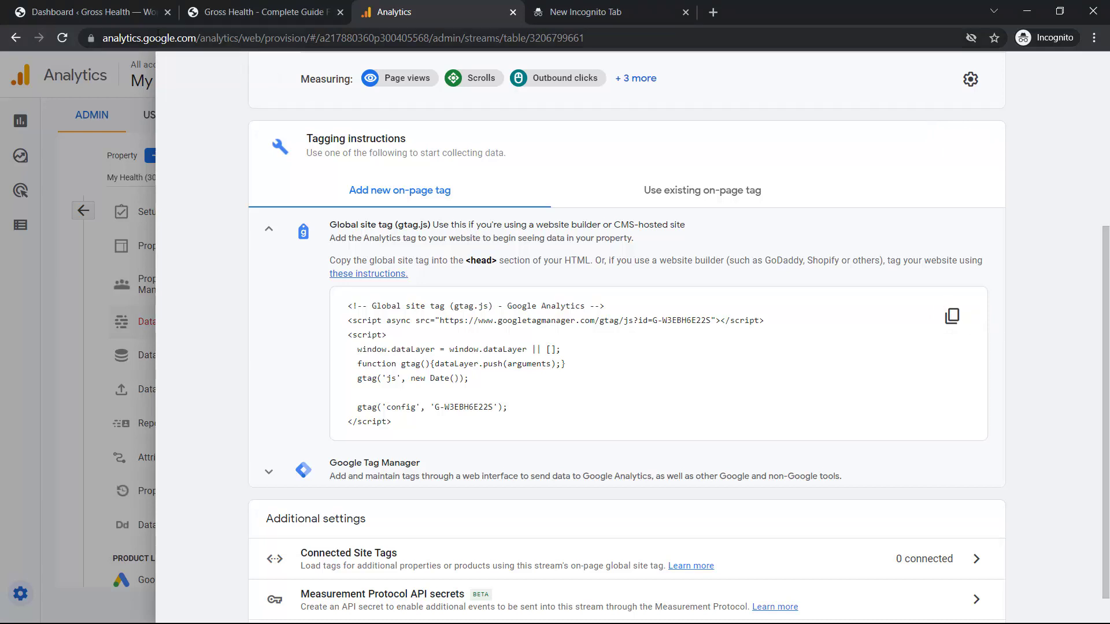
Step: Switch to the WordPress dashboard, open the Theme Editor and accept the warning about editing the theme directly
left_click(116, 16)
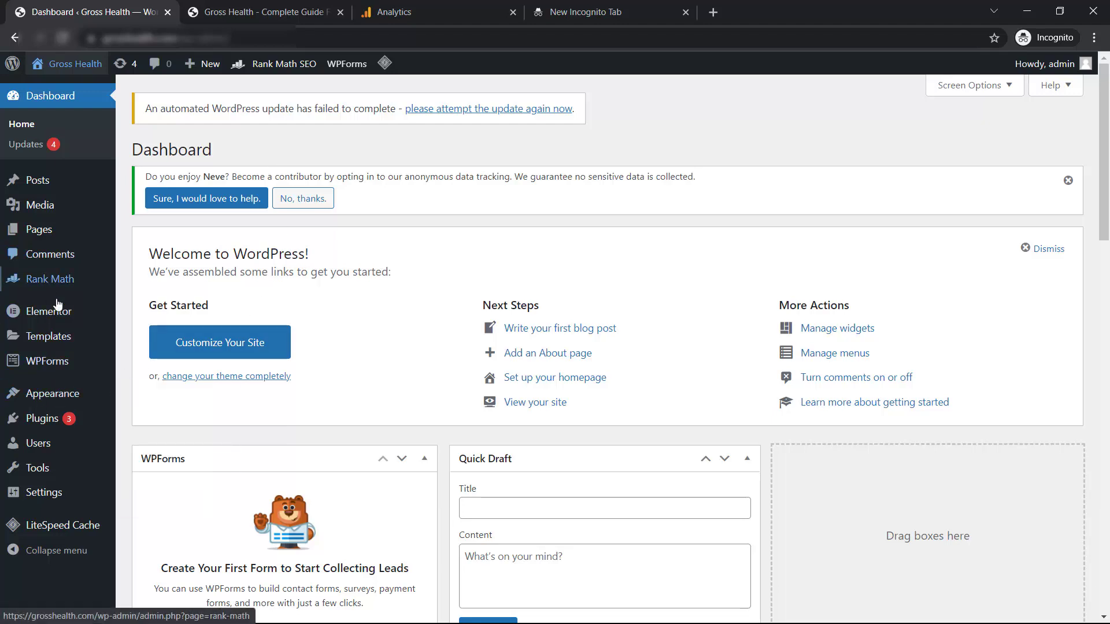
mouse_move(149, 394)
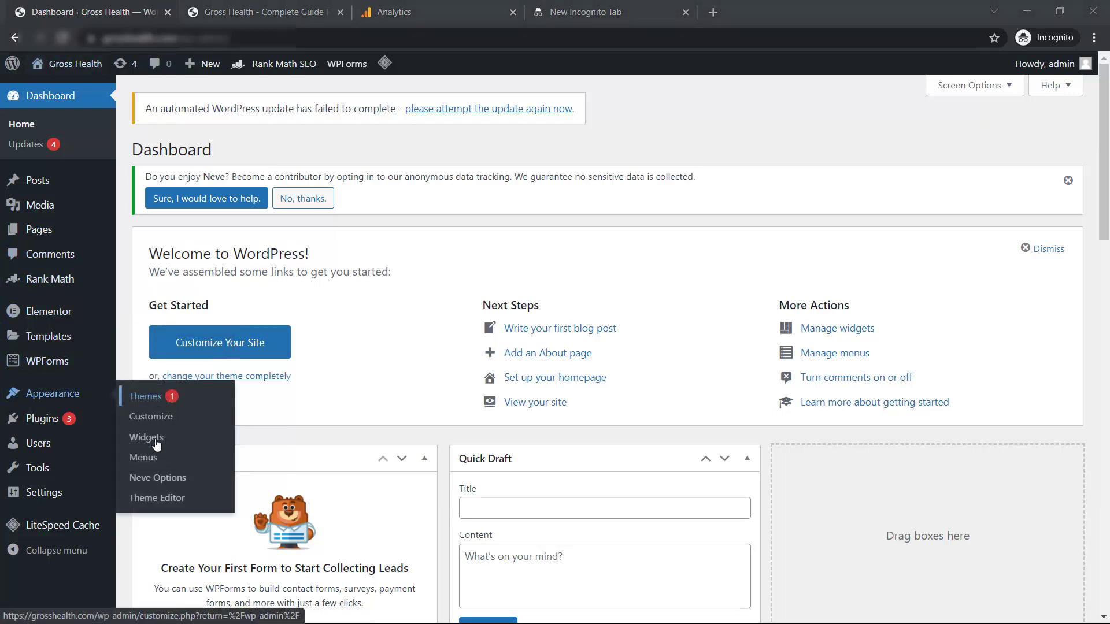
left_click(161, 503)
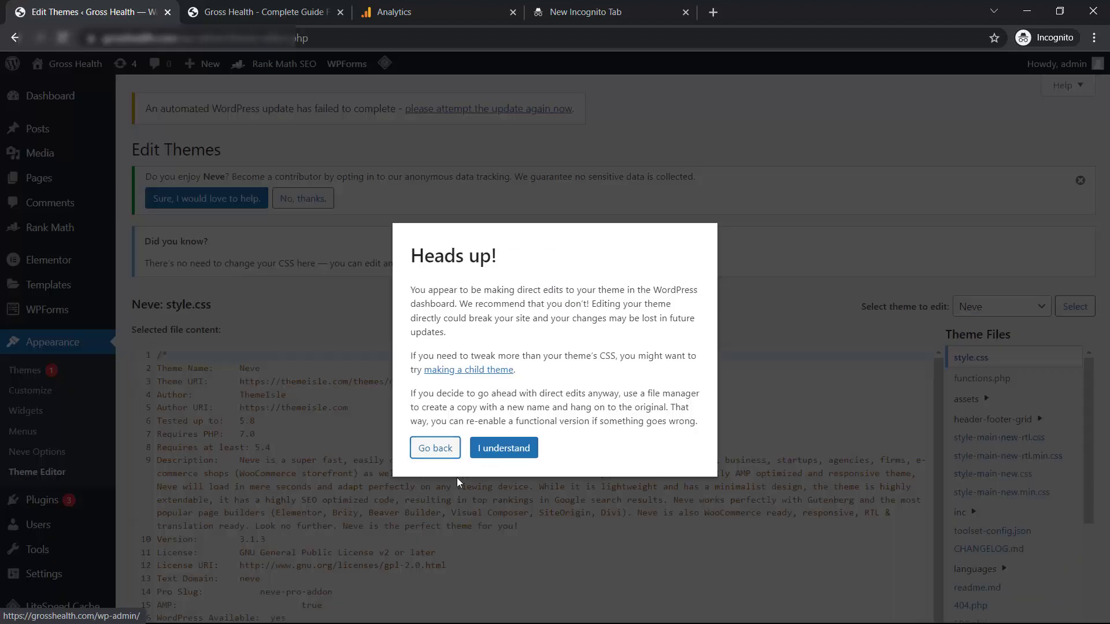
left_click(493, 455)
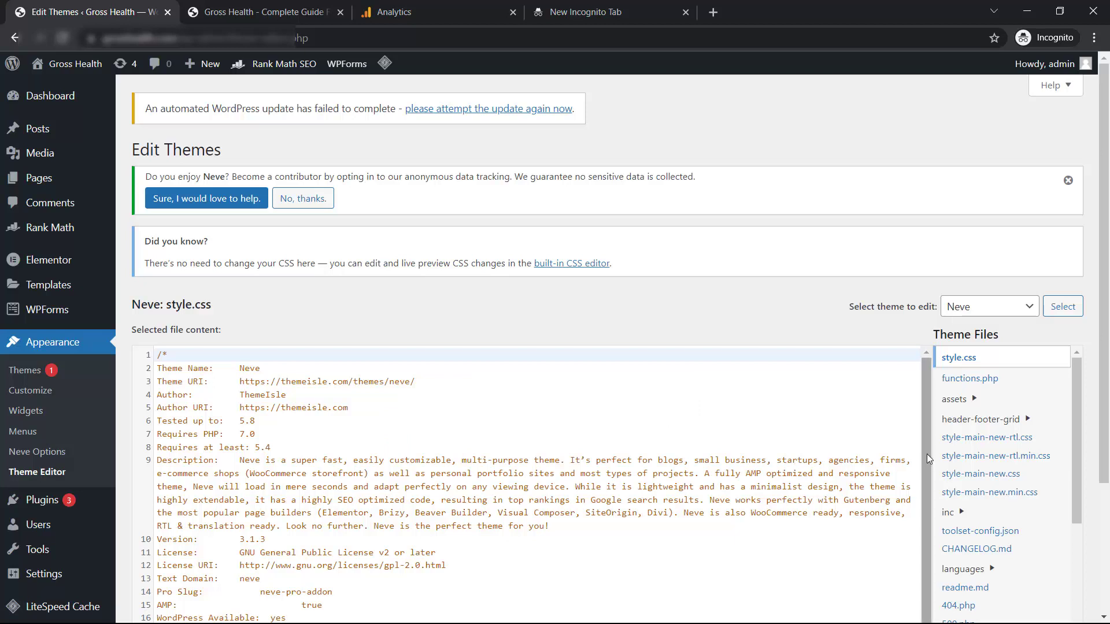
Step: Open the Neve theme's header.php file for editing
scroll(1052, 464, "down", 5)
scroll(1052, 464, "down", 5)
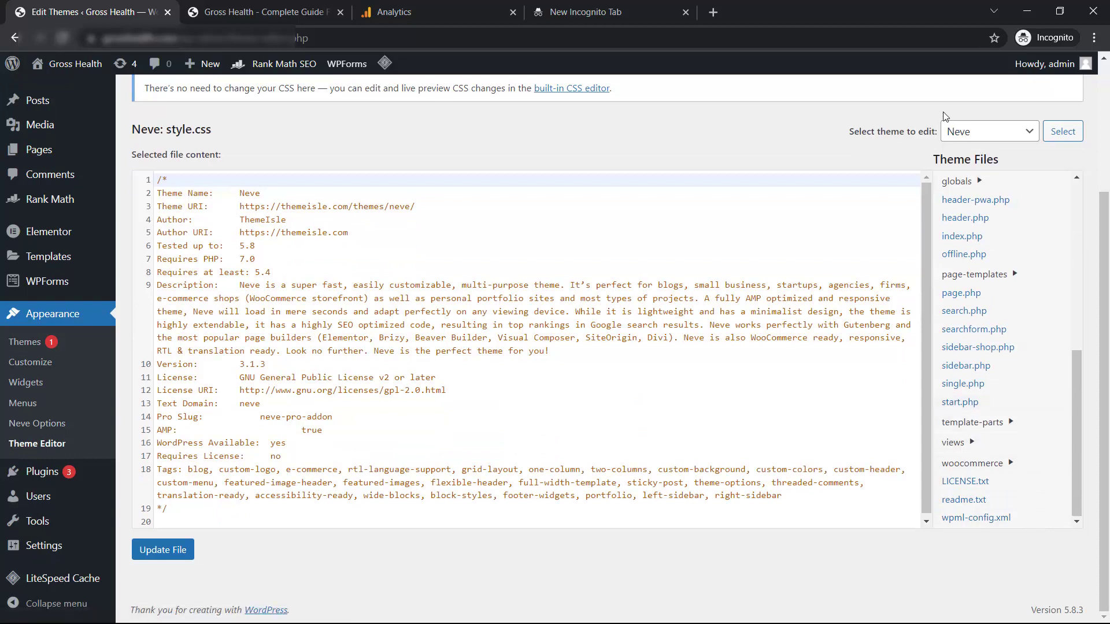
left_click(965, 219)
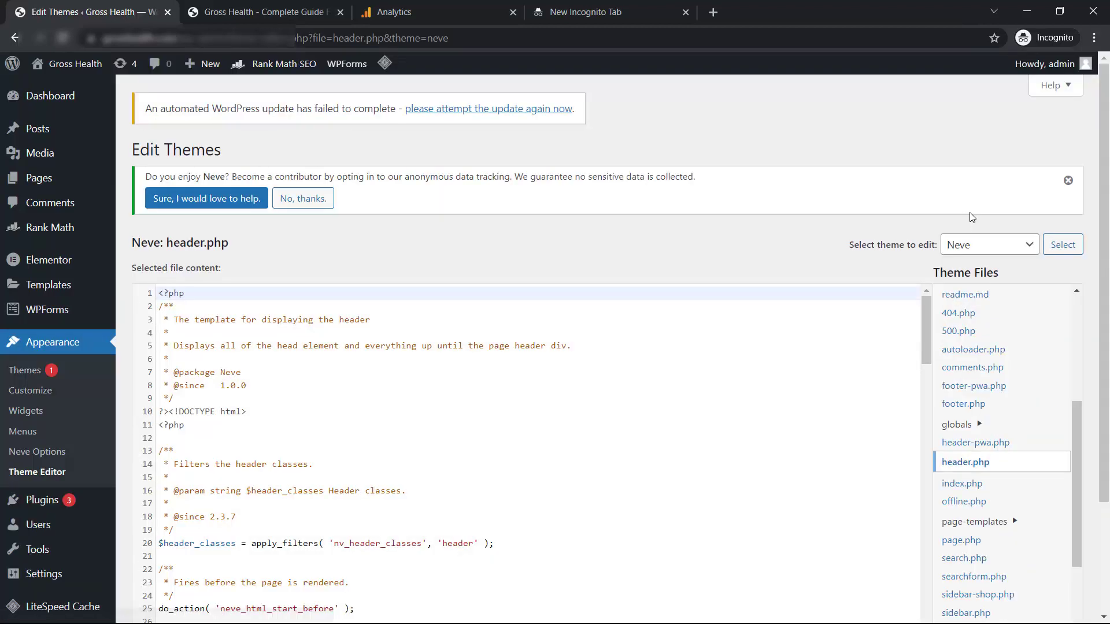
Step: Look through header.php to locate the opening and closing head tags
scroll(568, 253, "down", 3)
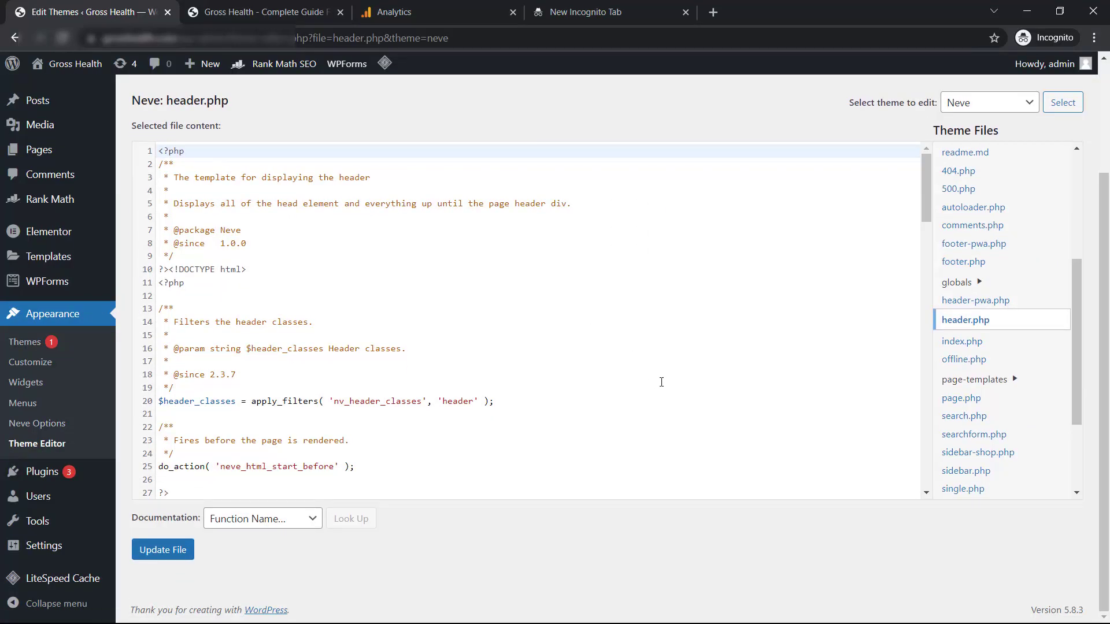
scroll(661, 381, "up", 3)
scroll(659, 381, "down", 4)
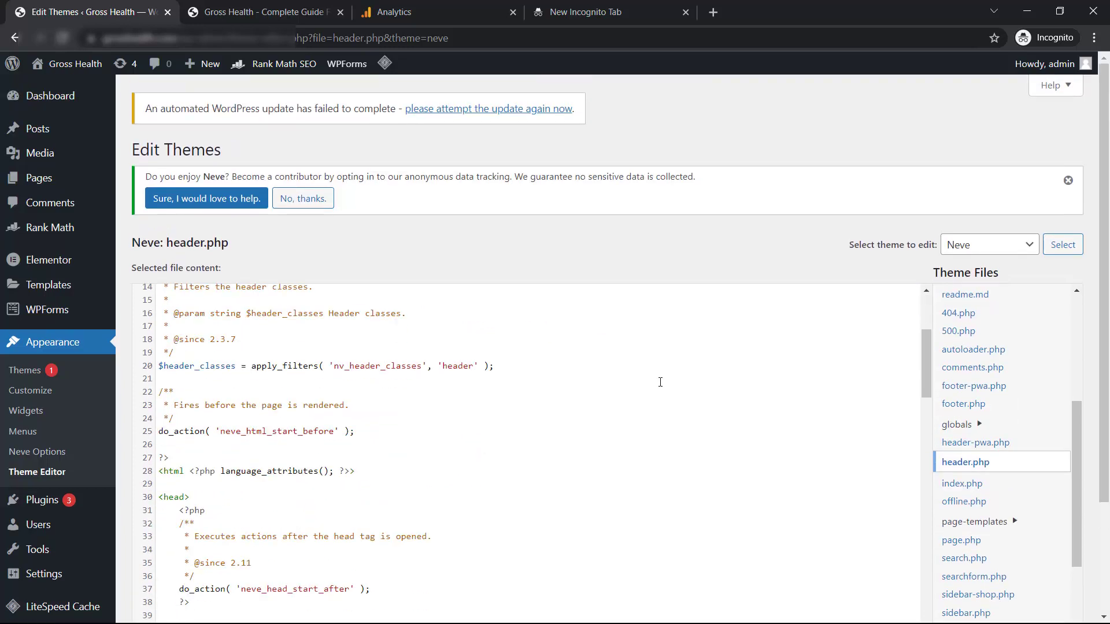
scroll(660, 397, "up", 3)
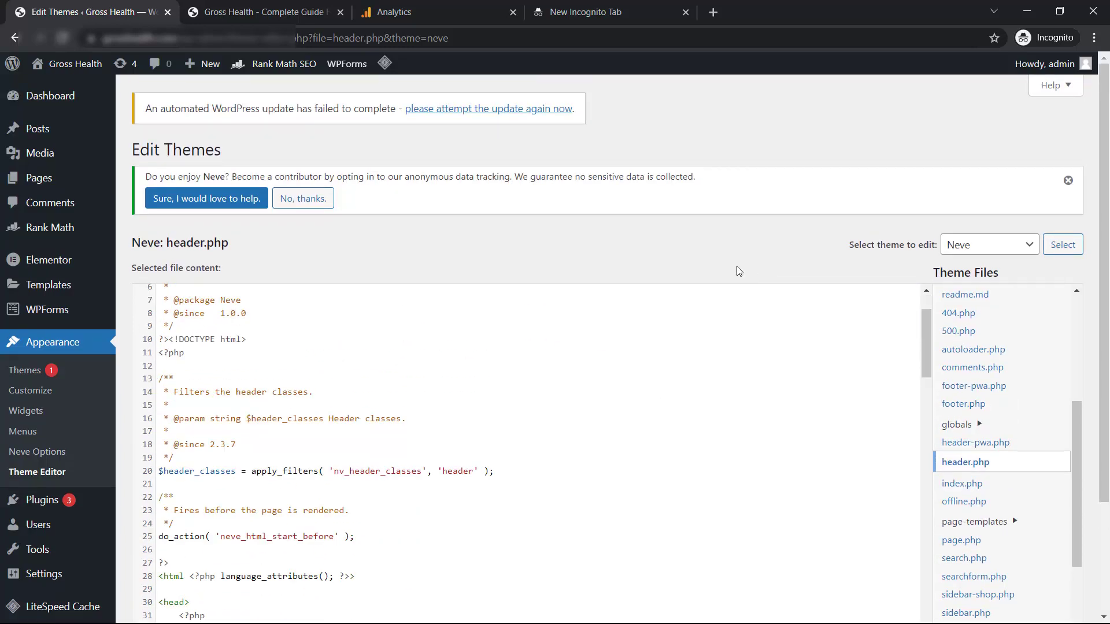
scroll(729, 254, "down", 2)
scroll(529, 401, "down", 3)
scroll(266, 338, "down", 2)
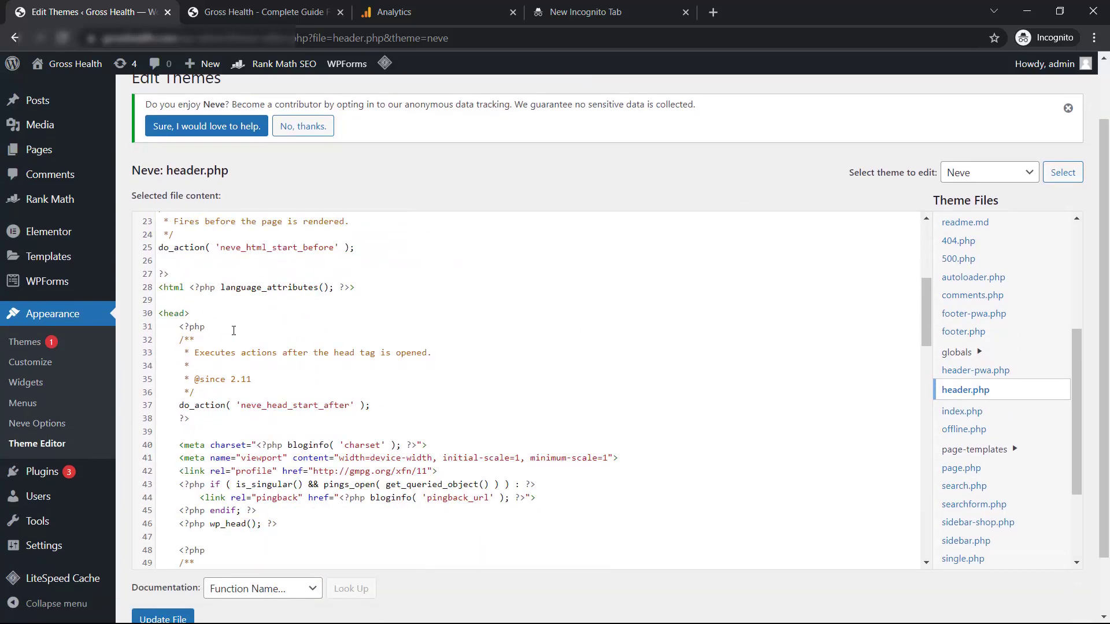
left_click_drag(160, 315, 192, 315)
left_click(192, 315)
scroll(292, 349, "down", 1)
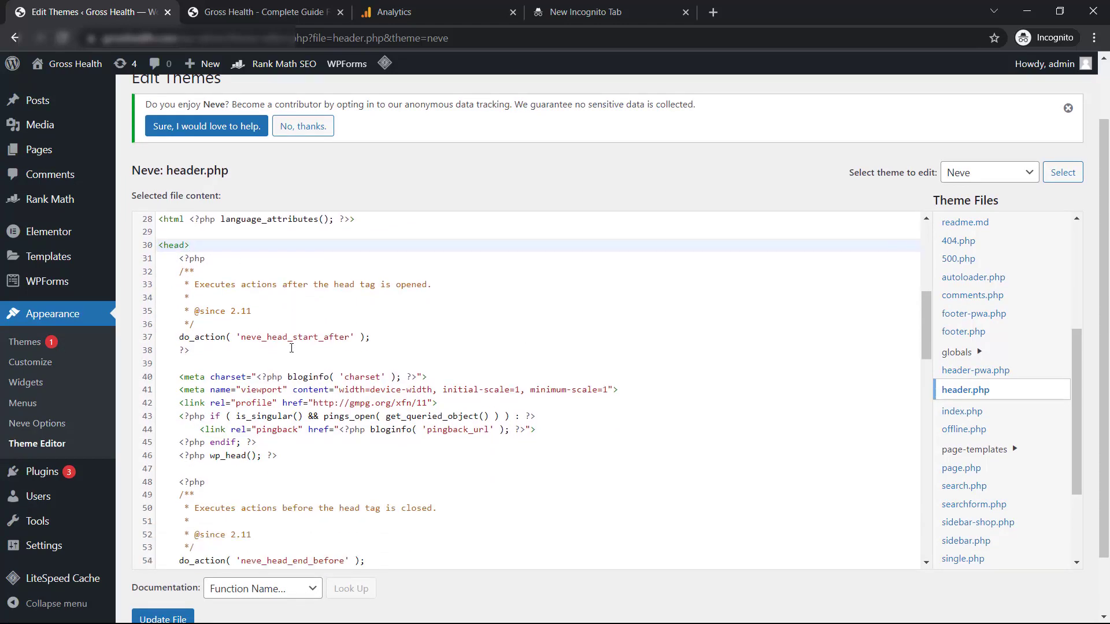
scroll(292, 348, "down", 3)
mouse_move(156, 437)
left_mouse_down()
mouse_move(180, 438)
mouse_move(161, 434)
left_mouse_up()
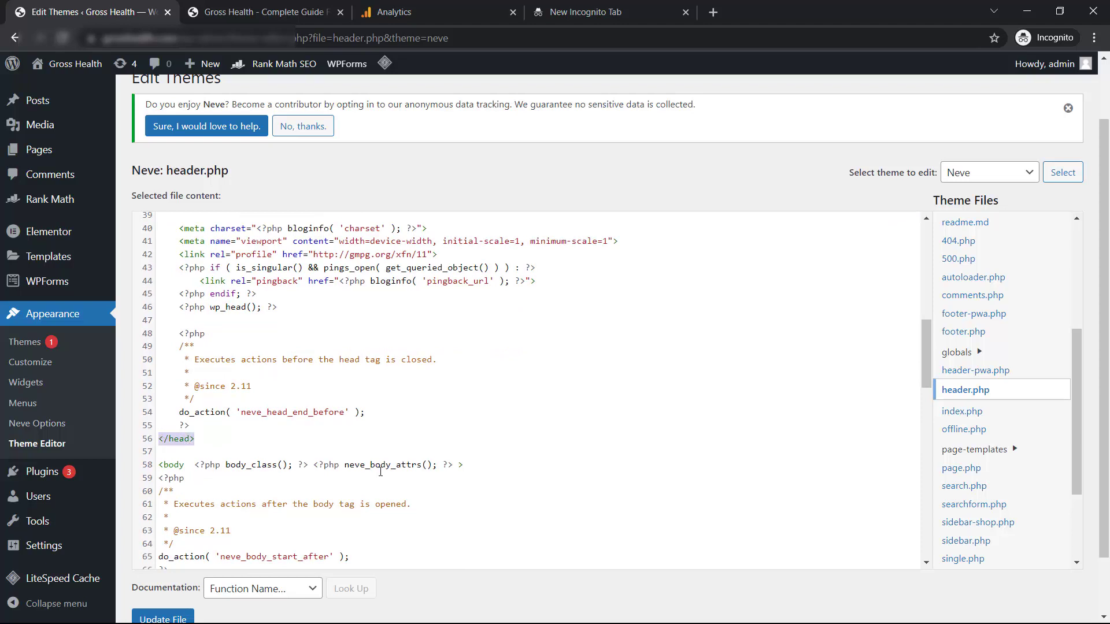
scroll(382, 471, "up", 2)
scroll(382, 471, "up", 2)
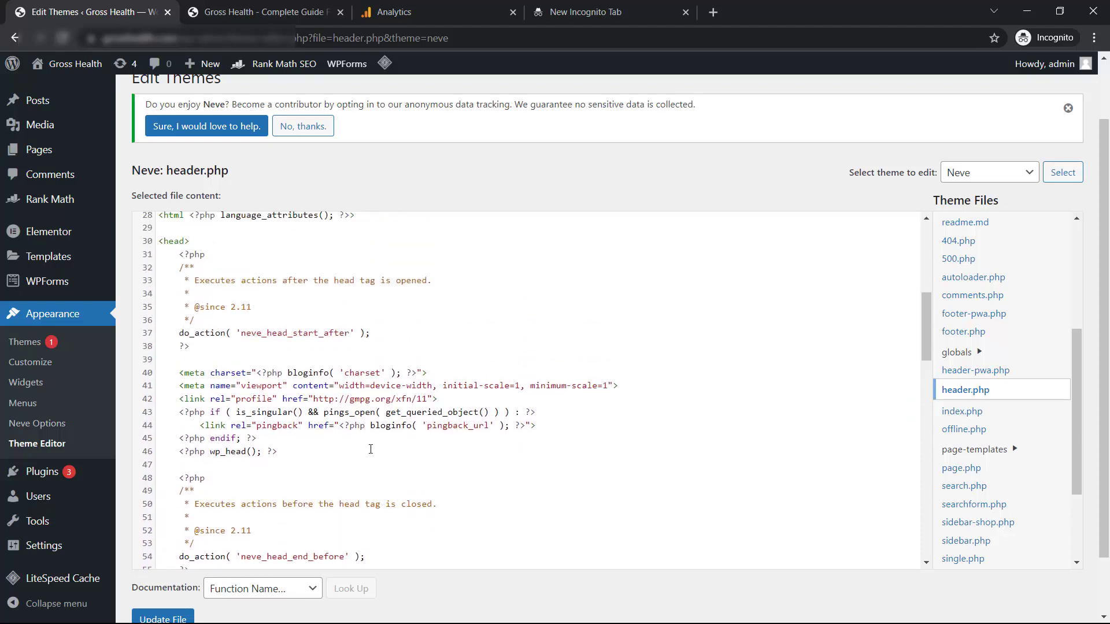
Step: Paste the copied Google Analytics site tag on a new line directly below the opening head tag in header.php
left_click(193, 242)
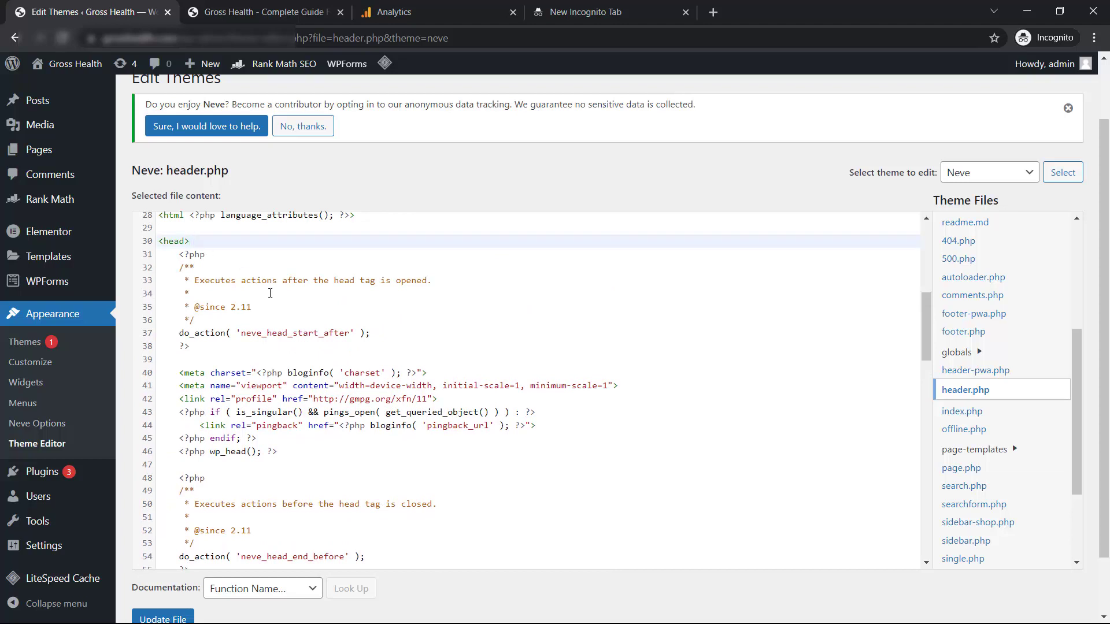
key("Return")
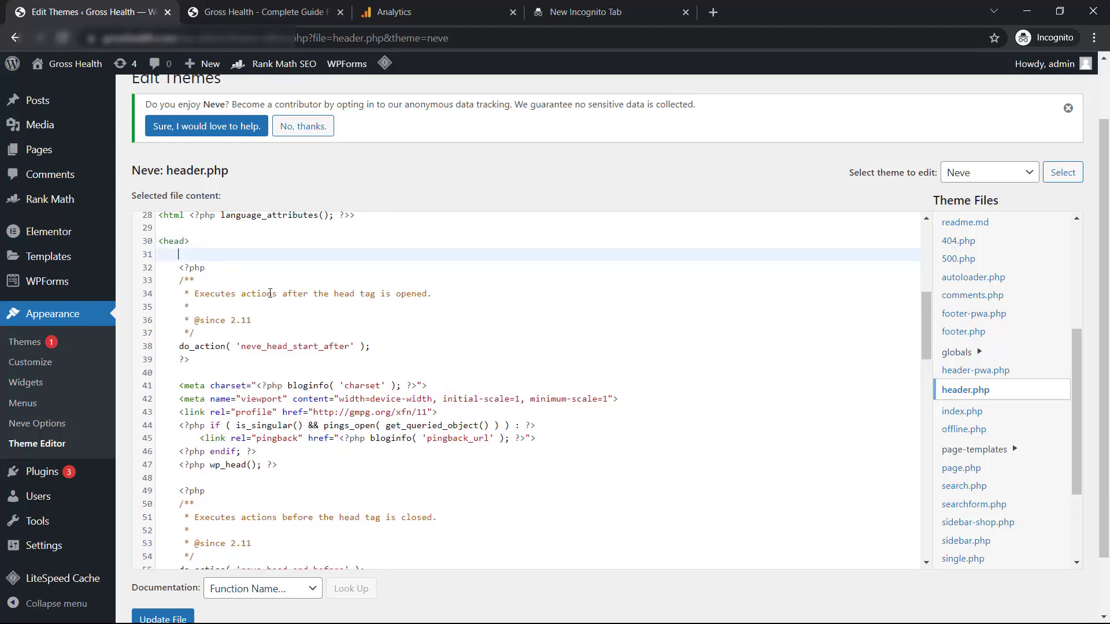
key("ctrl+v")
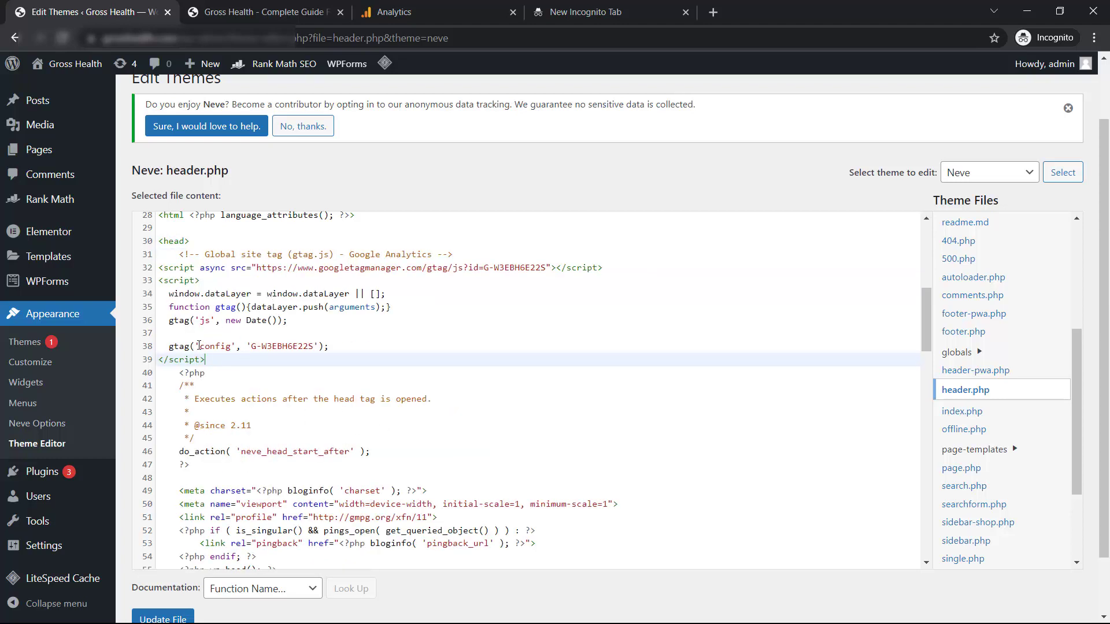
left_click_drag(215, 360, 162, 258)
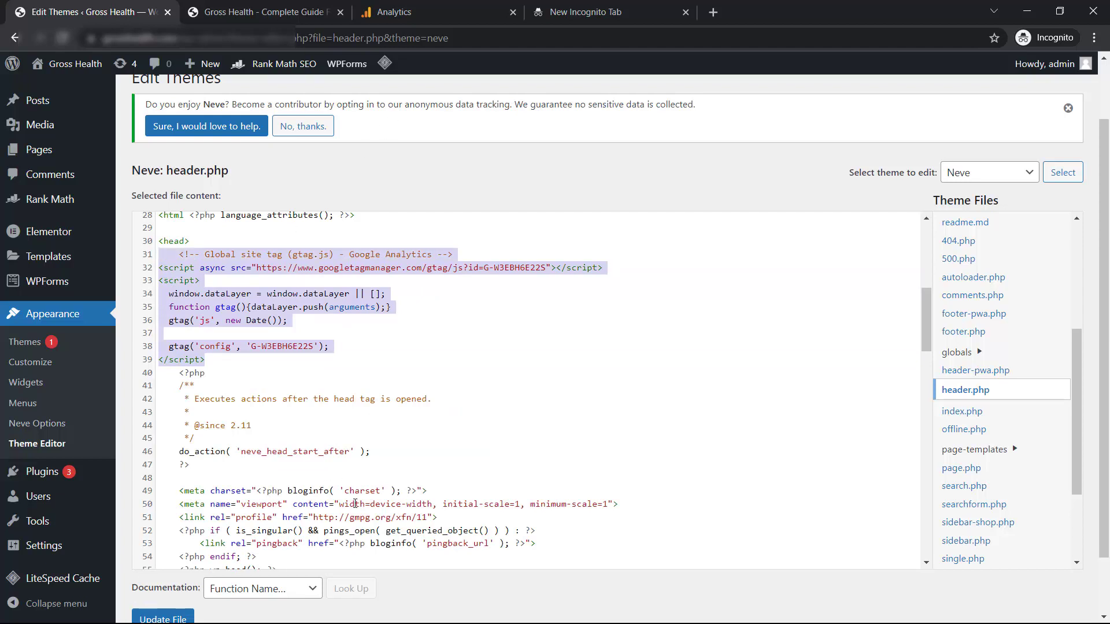
Step: Save the edited header.php file and check the resulting update message
scroll(350, 506, "down", 1)
scroll(480, 544, "down", 1)
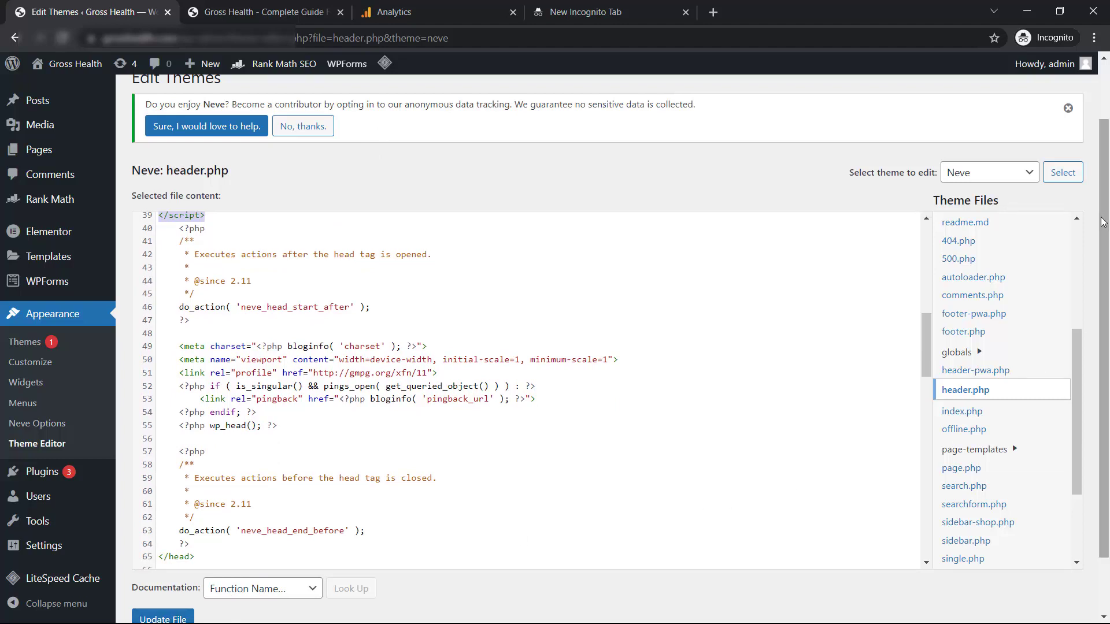
scroll(1101, 222, "down", 1)
left_click(159, 577)
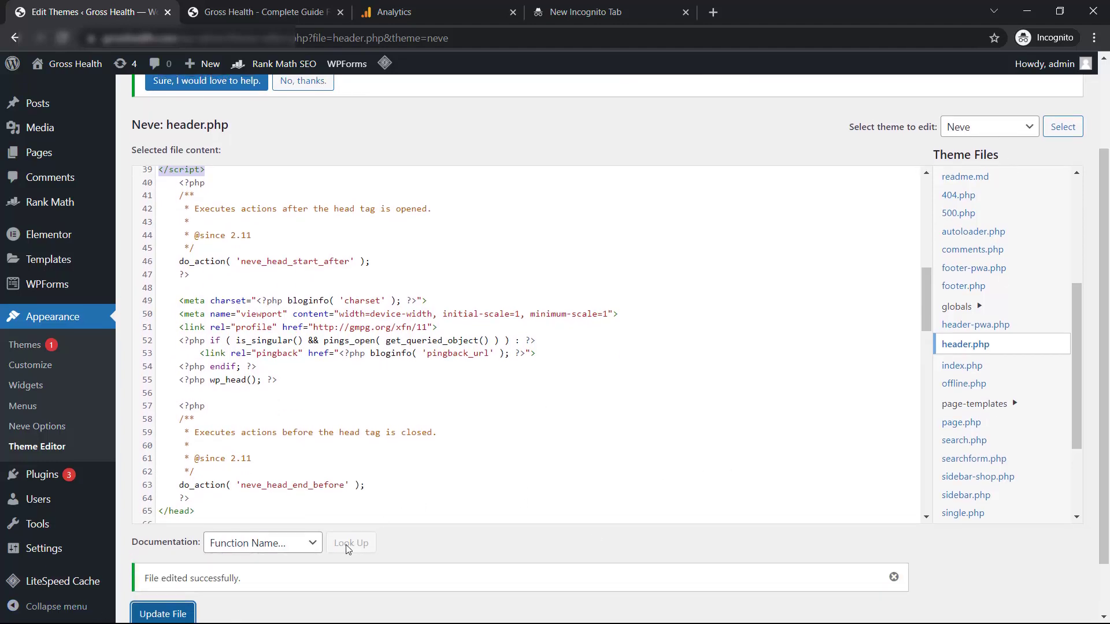
left_click_drag(152, 578, 278, 587)
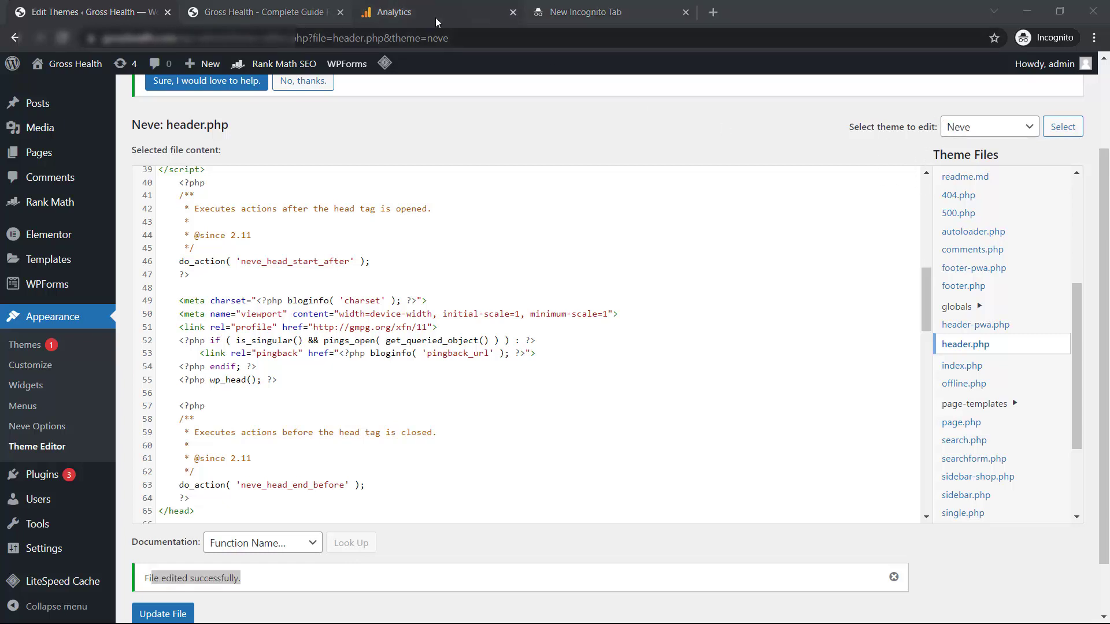
Step: Switch back to Google Analytics and close the web stream details to return to the Data Streams list
left_click(434, 12)
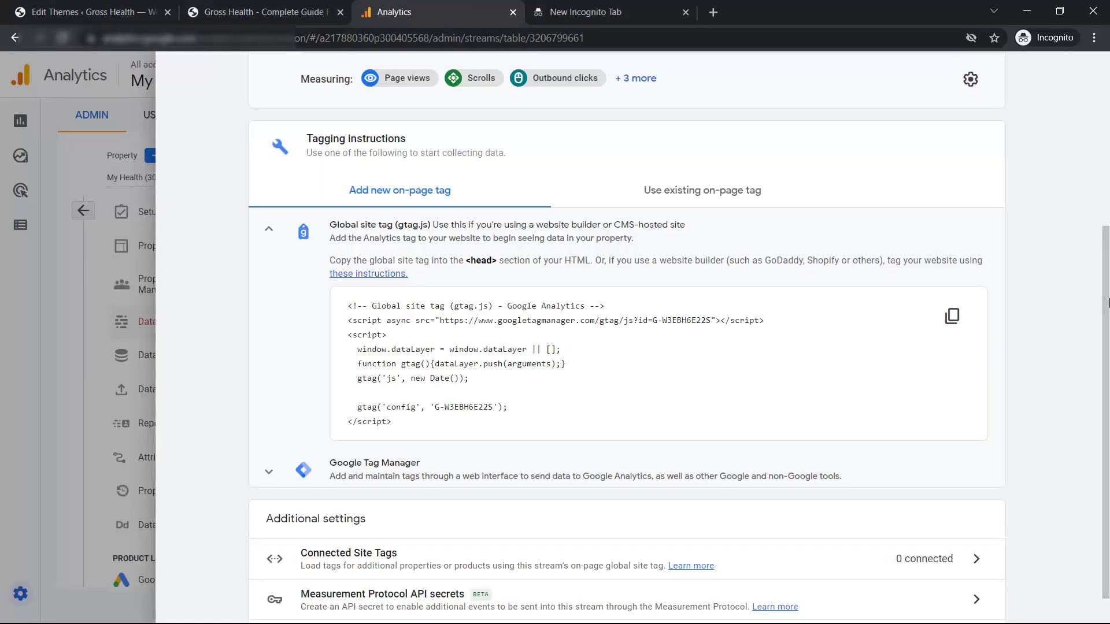
scroll(1062, 258, "up", 2)
scroll(1062, 258, "up", 2)
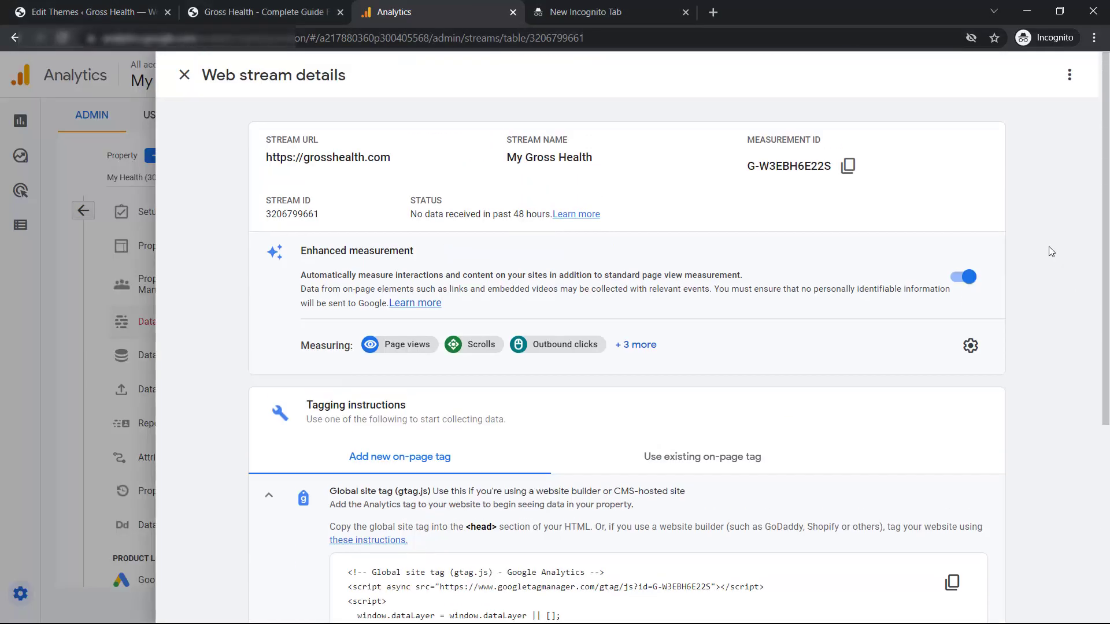
left_click(184, 74)
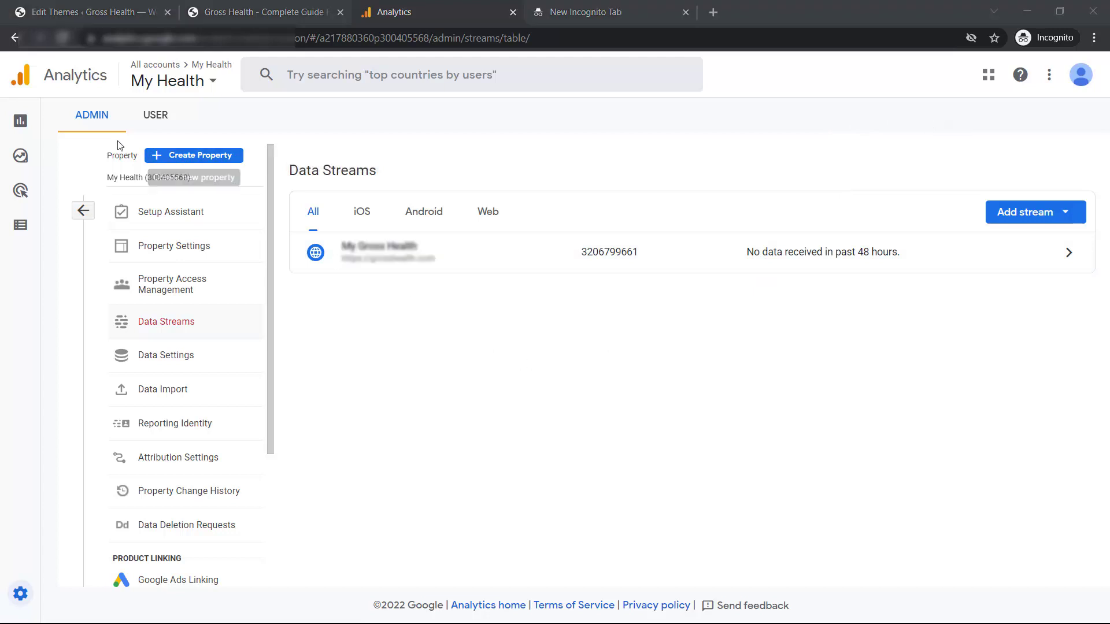
Step: Open the Real-time report in Analytics, and reload the Gross Health homepage in its own tab to generate a visit
left_click(58, 123)
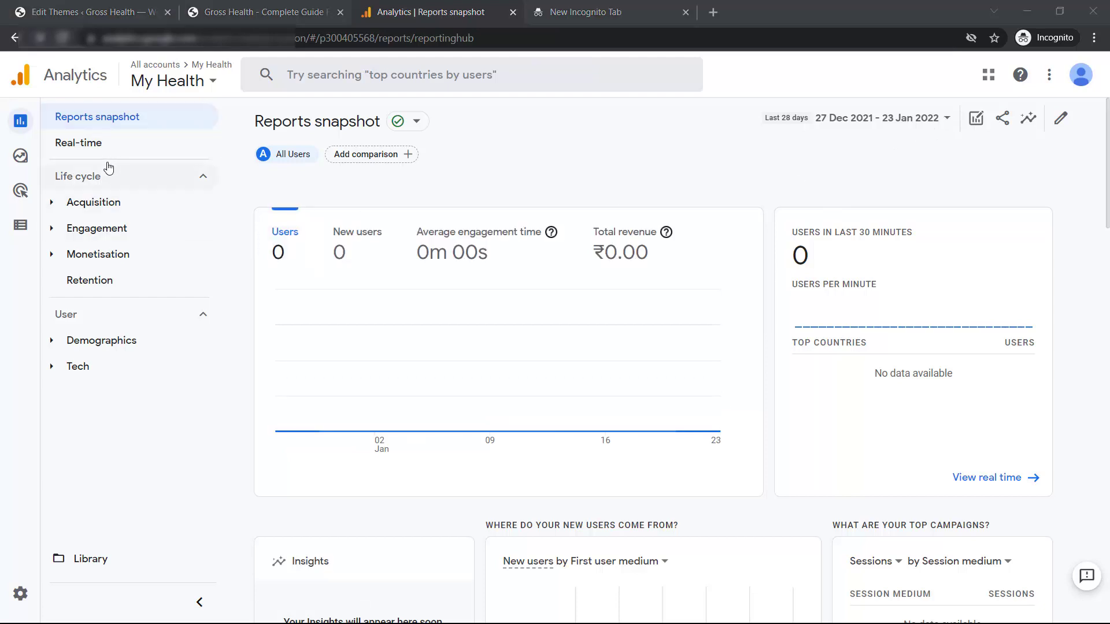
left_click(72, 142)
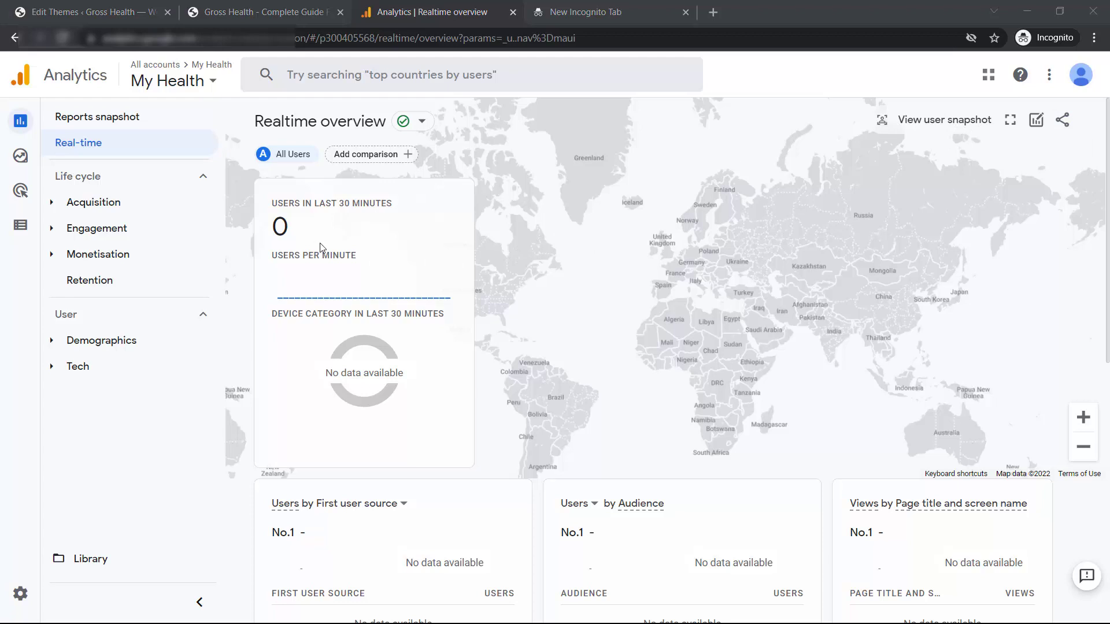
left_click(263, 13)
key("Return")
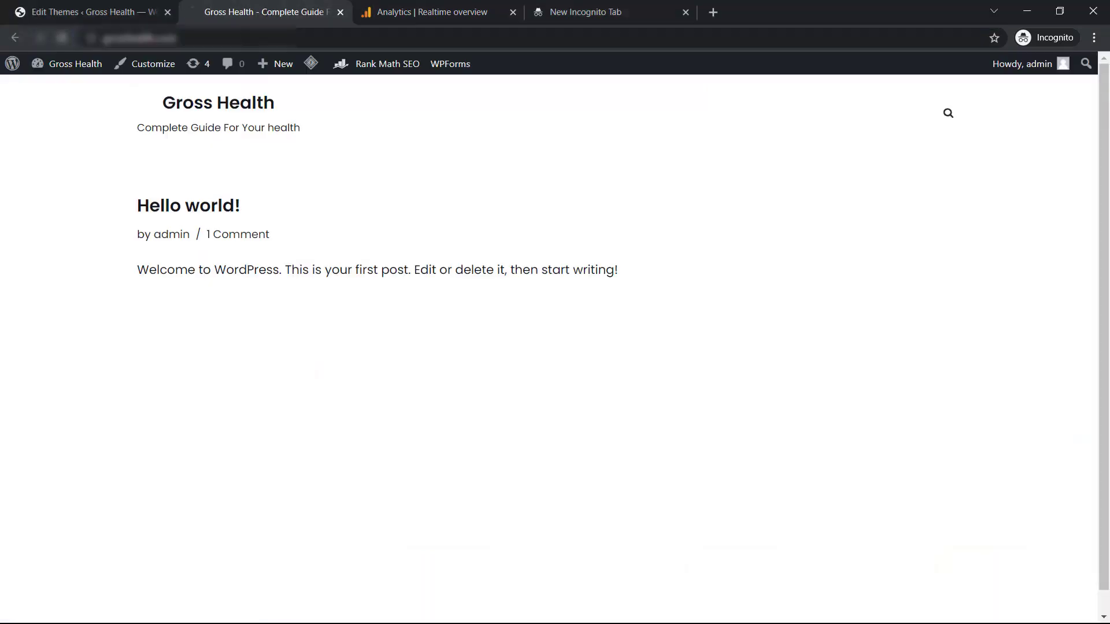
Step: Switch to the Analytics real-time report and review its user, device, page view and event count cards
left_click(403, 17)
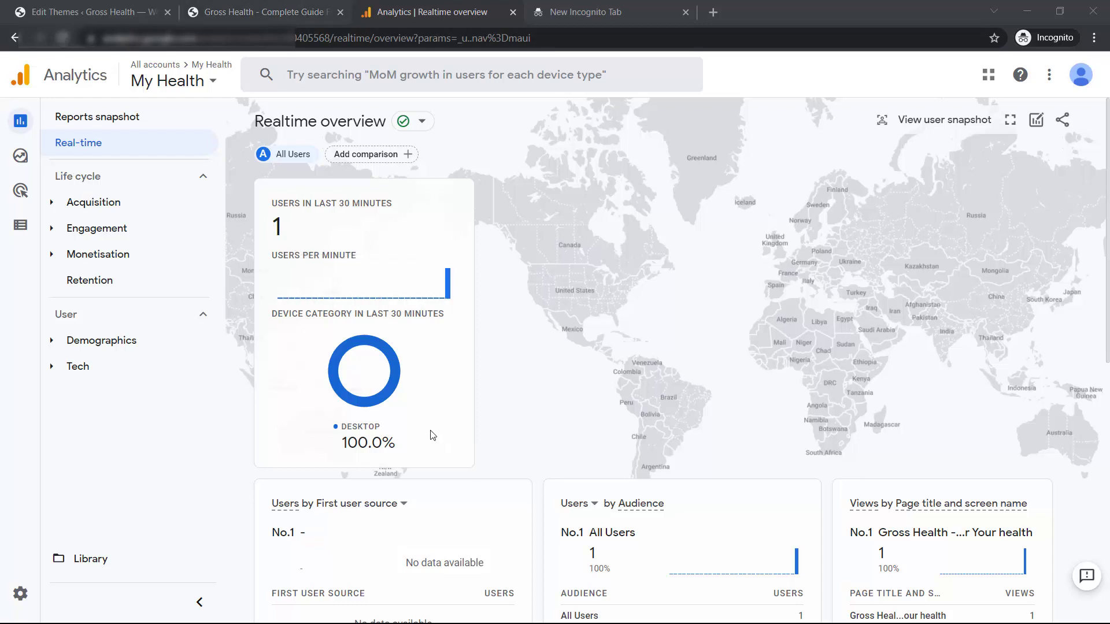
scroll(538, 509, "down", 9)
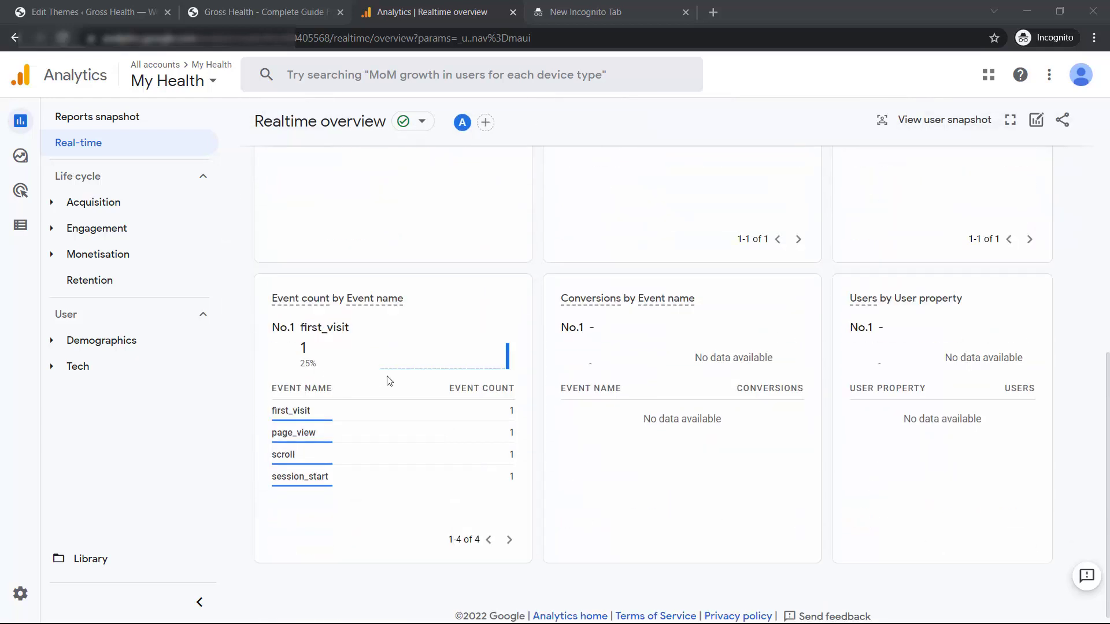
scroll(665, 466, "up", 10)
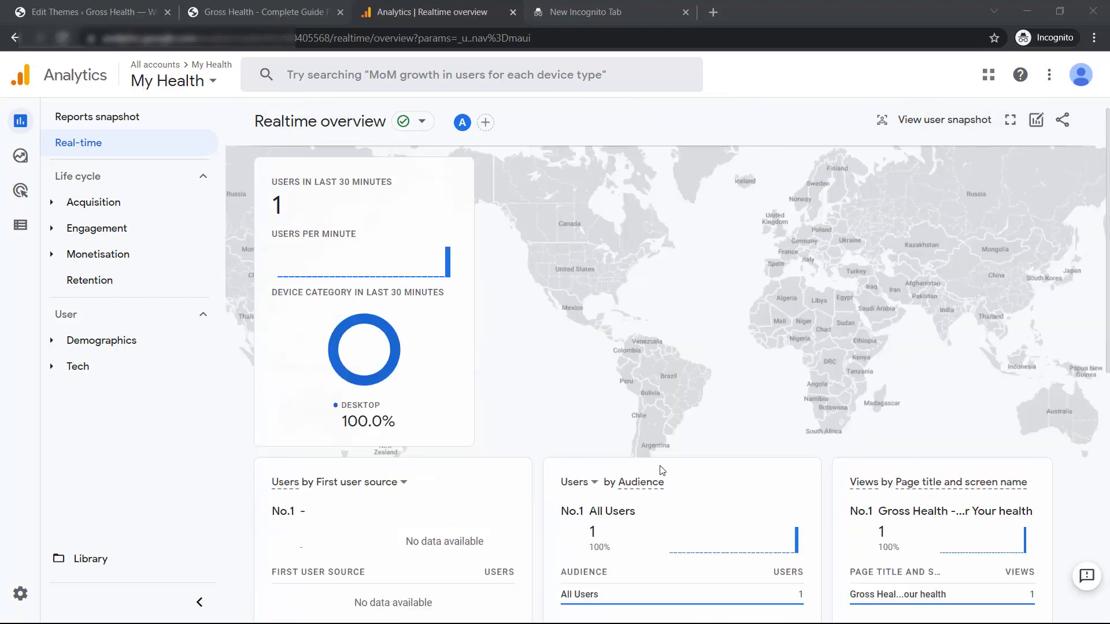
scroll(536, 433, "down", 3)
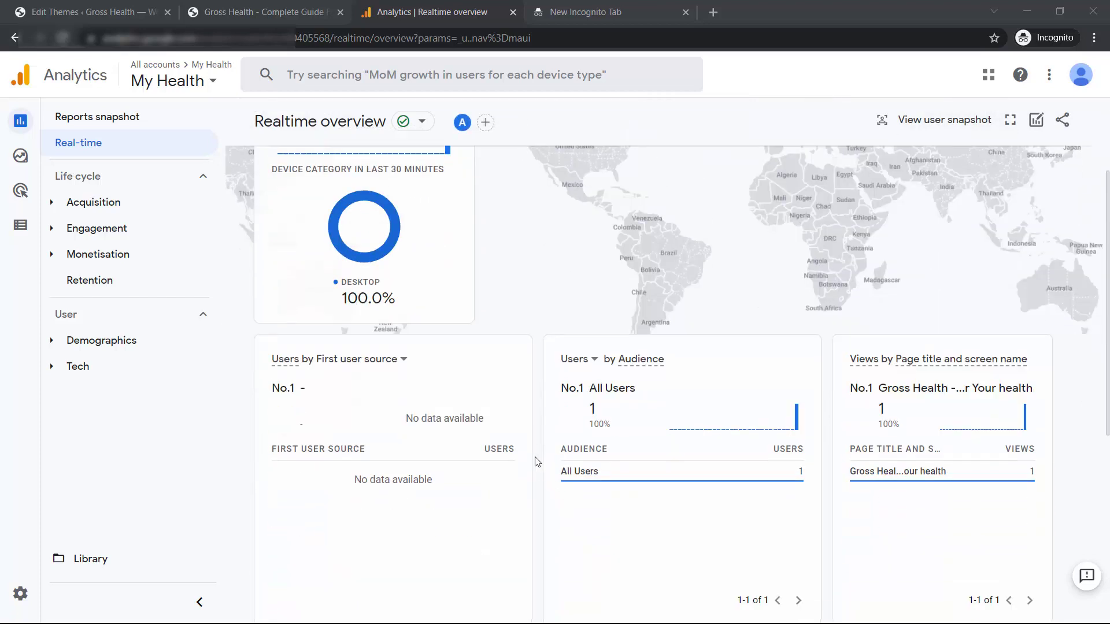
scroll(534, 459, "up", 3)
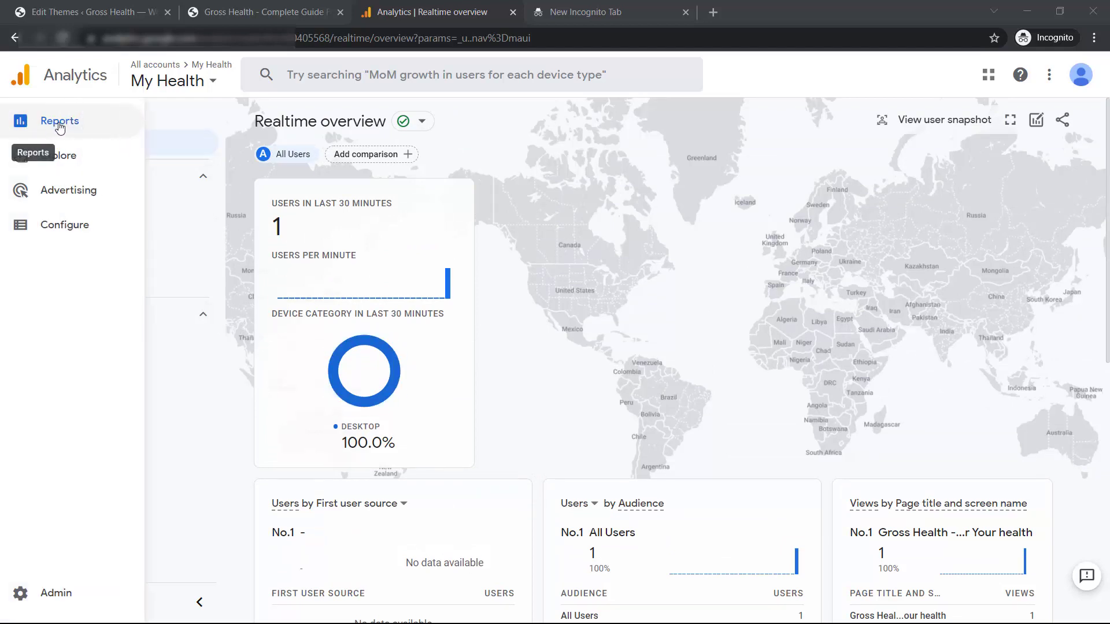
Step: Open the Reports snapshot in Analytics and inspect the users trend over the last 28 days
left_click(28, 120)
left_click(20, 120)
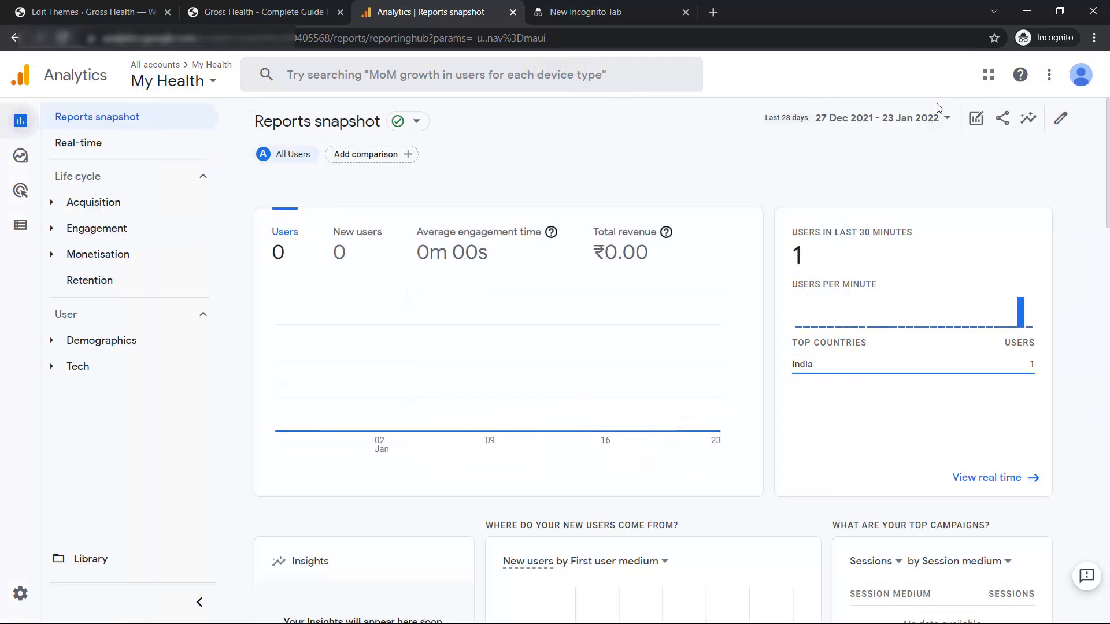
mouse_move(717, 358)
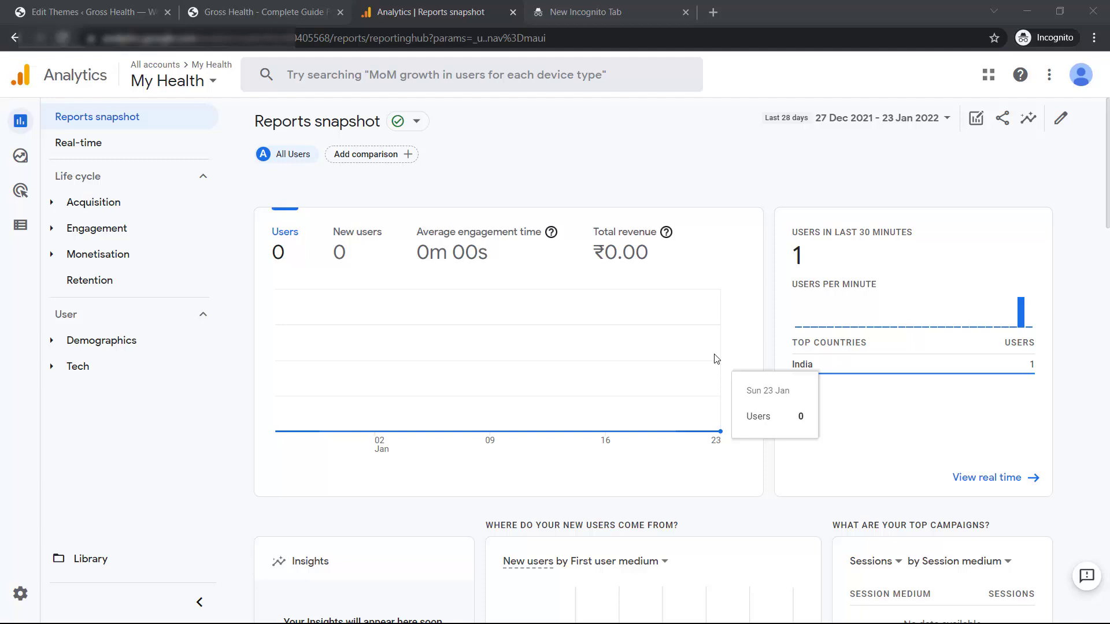
Step: Return to the WordPress theme editor, delete the Google Analytics site tag from header.php and update the file
left_click(106, 12)
scroll(428, 394, "up", 5)
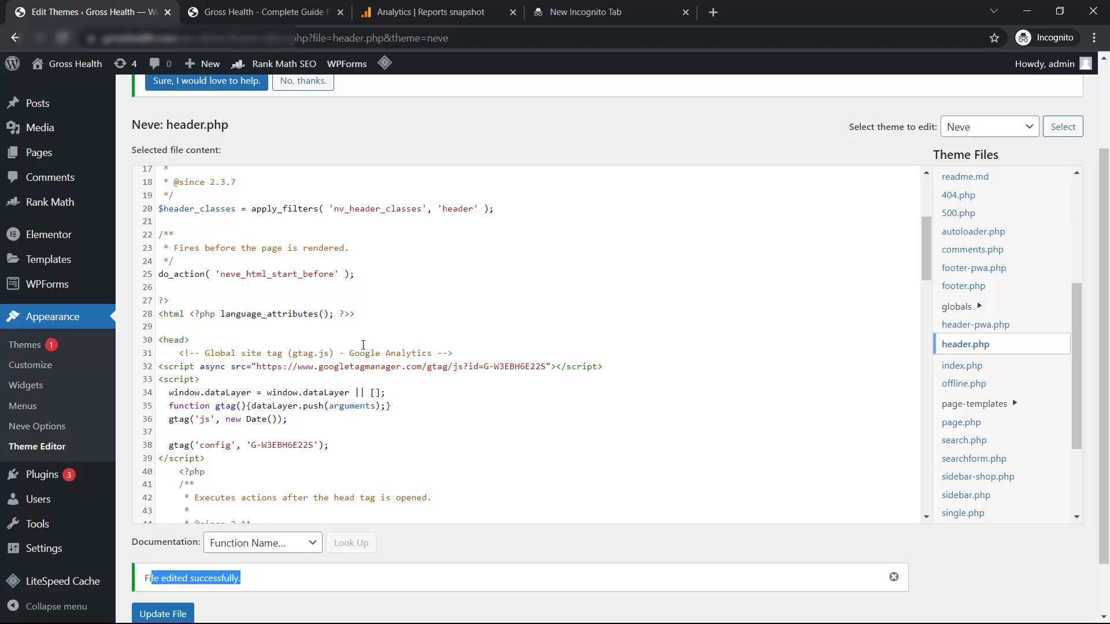
scroll(363, 345, "down", 10)
scroll(686, 312, "up", 10)
Step: Go to the page for adding new plugins and search the plugin directory for "insert header"
mouse_move(62, 478)
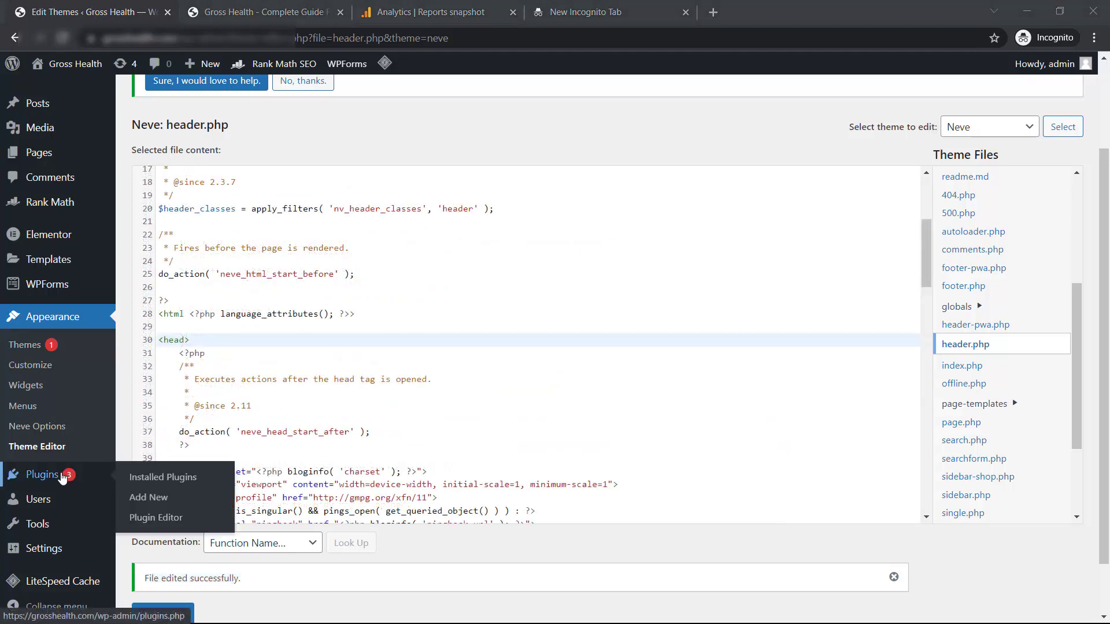
left_click(140, 498)
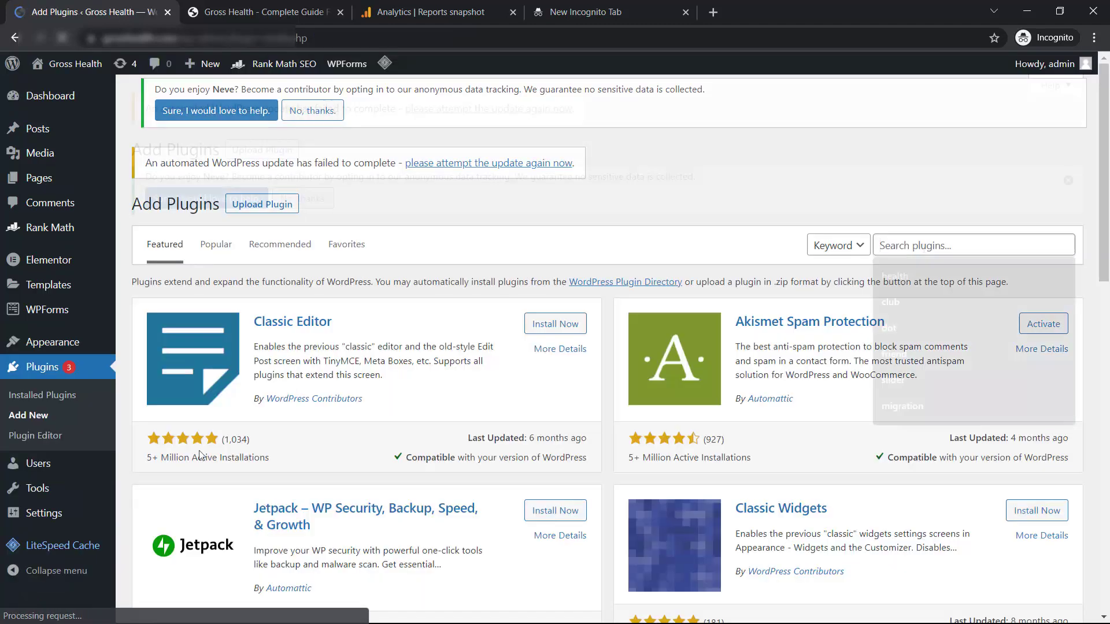
left_click(924, 249)
type("in")
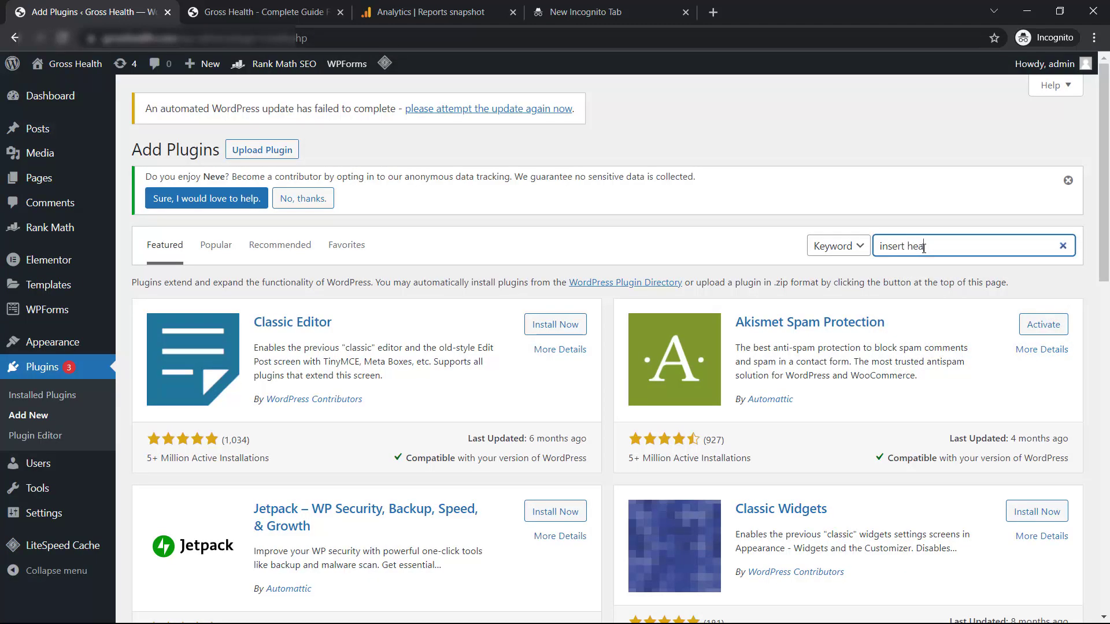
type("sert heade")
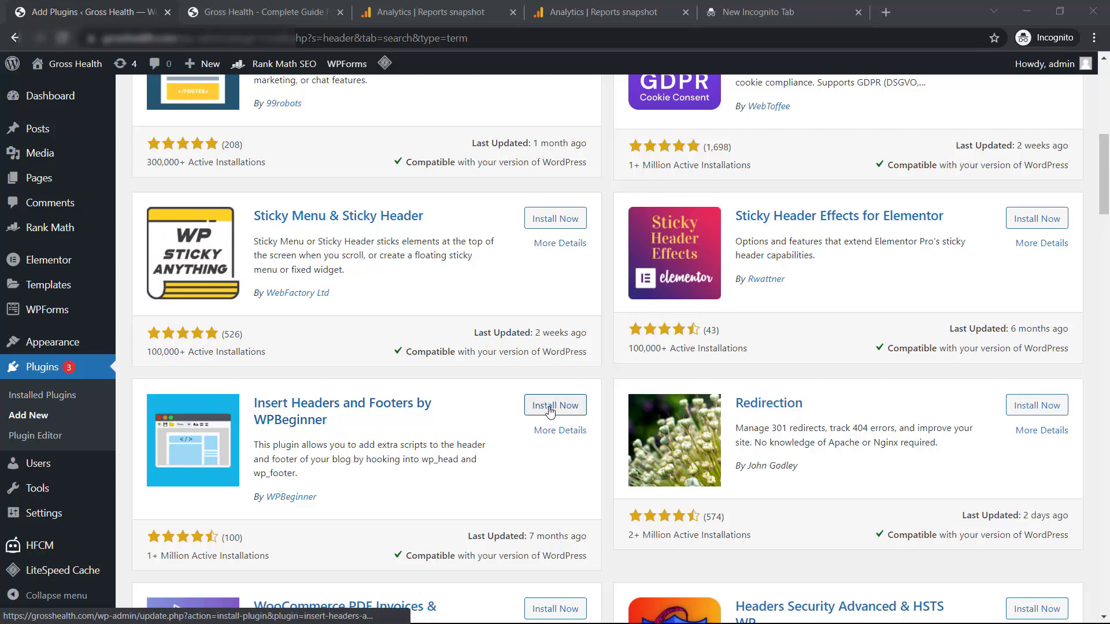
Step: Install and activate Insert Headers and Footers by WPBeginner, and open the plugin's settings page
left_click(549, 409)
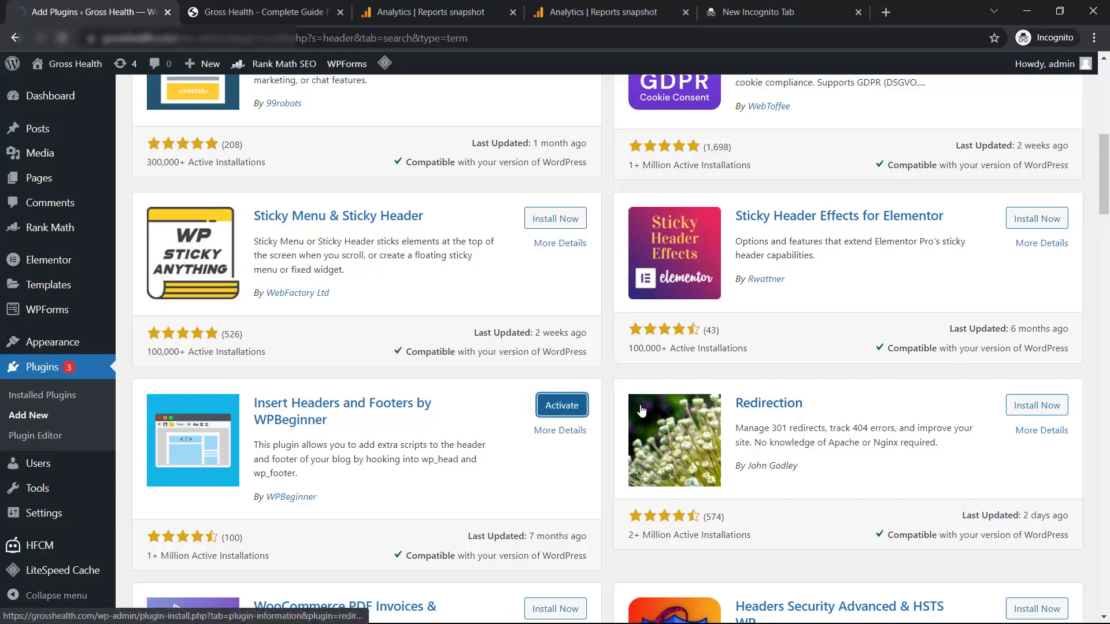
left_click(556, 405)
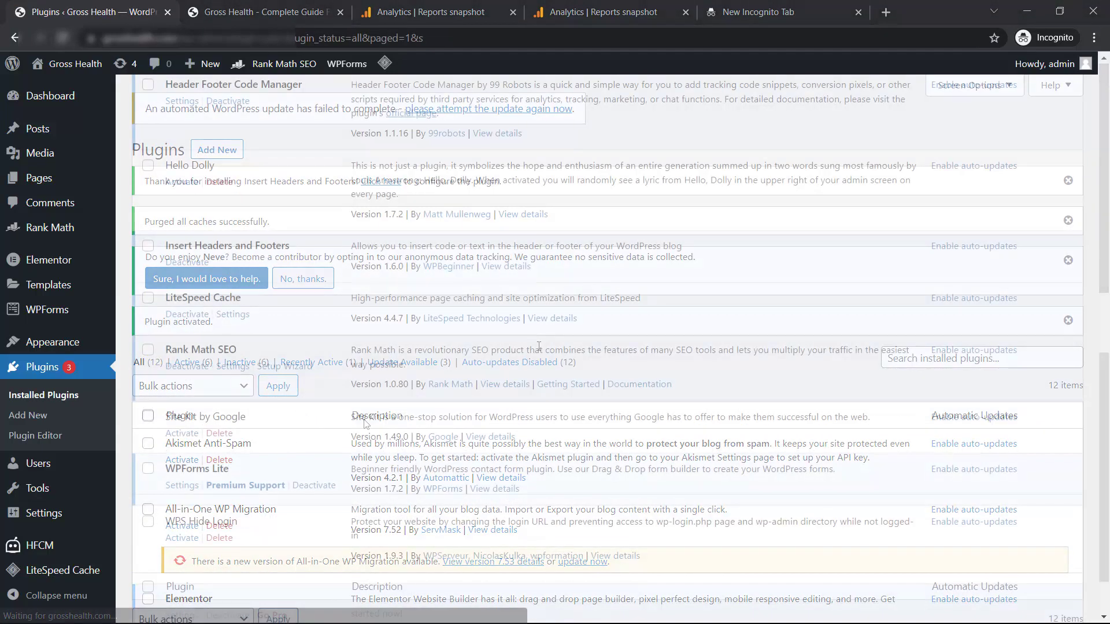
mouse_move(40, 520)
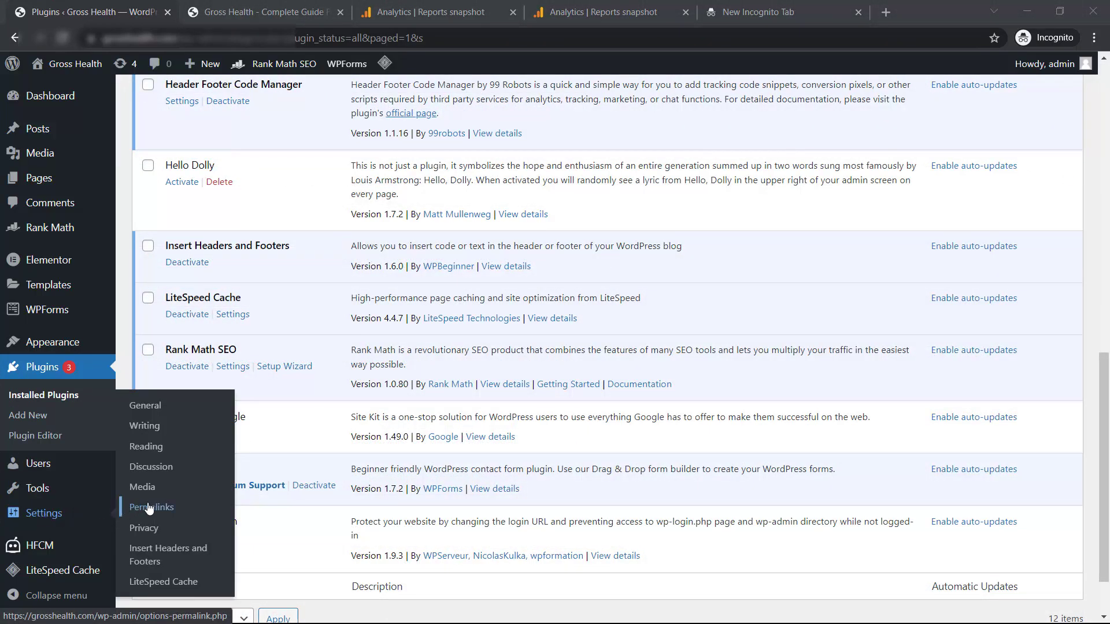
left_click(162, 552)
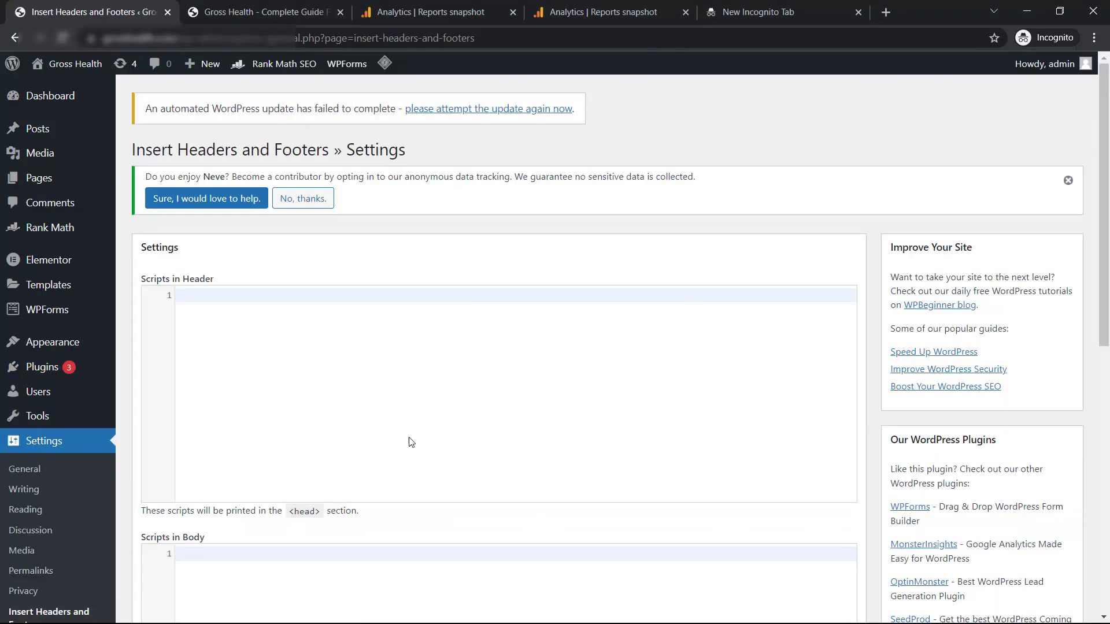
Step: Paste the copied Google Analytics global site tag into the Scripts in Header box
scroll(285, 258, "down", 3)
scroll(292, 300, "up", 3)
scroll(267, 398, "down", 3)
scroll(287, 401, "down", 6)
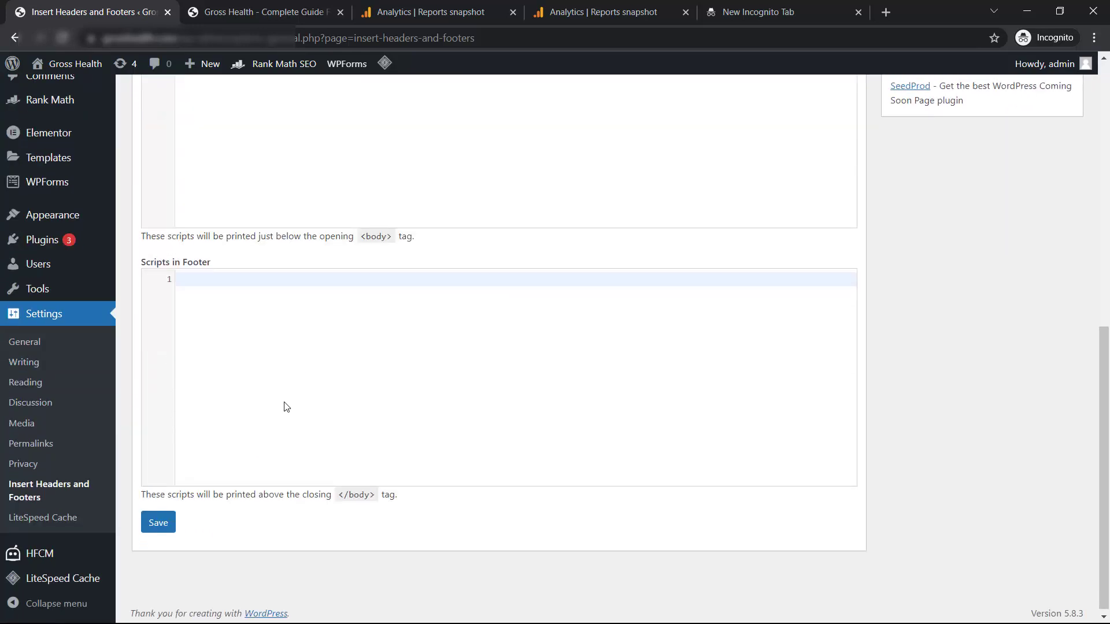
scroll(284, 404, "up", 1)
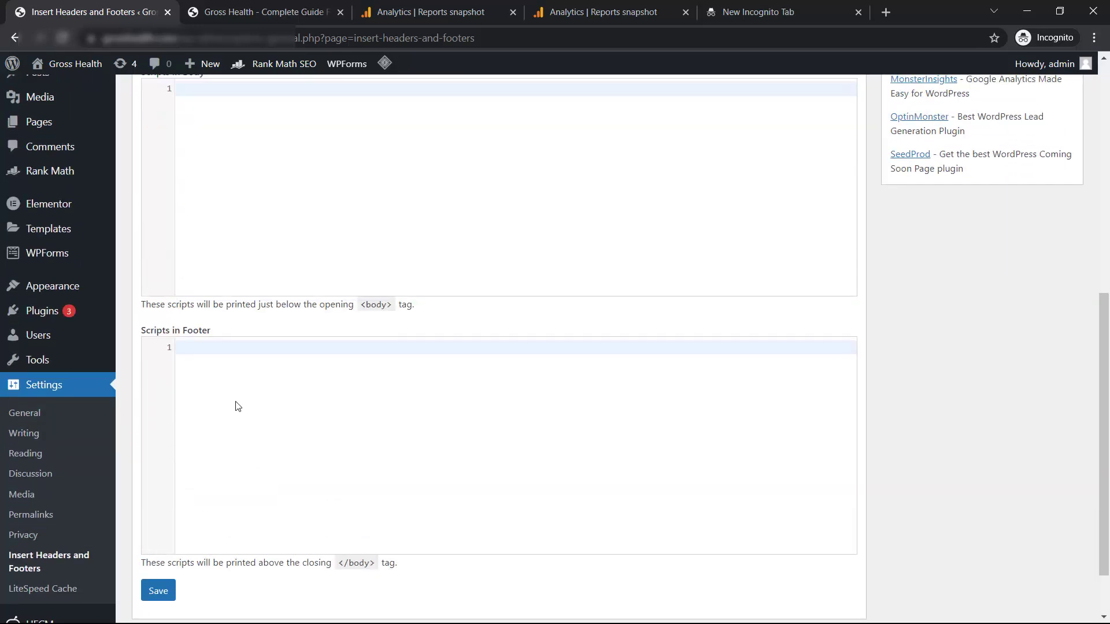
scroll(237, 406, "up", 6)
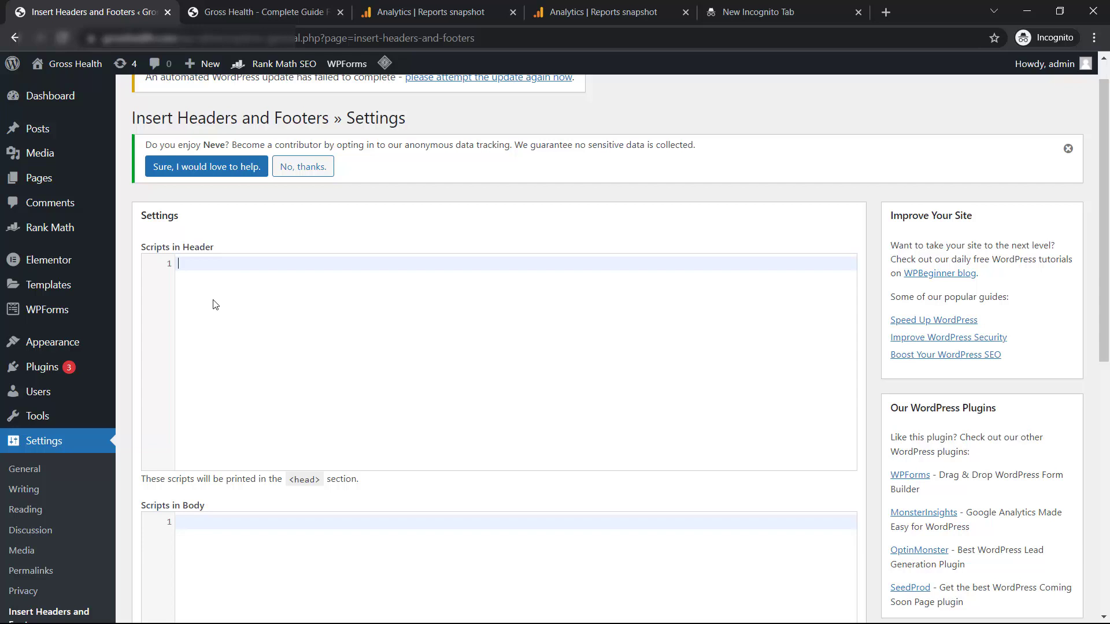
type("<!-- Global site tag (gtag.js) - Google Analytics --> <script async src=\"https://www.googletagmanager.com/gtag/js?id=G-W3EBH6E22S\"></script> <script>   window.dataLayer = window.dataLayer || [];   function gtag(){dataLayer.push(arguments);}   gtag('js', new Date());    gtag('config', 'G-W3EBH6E22S'); </script>")
Step: Save the Insert Headers and Footers settings and check the resulting message
scroll(495, 448, "down", 9)
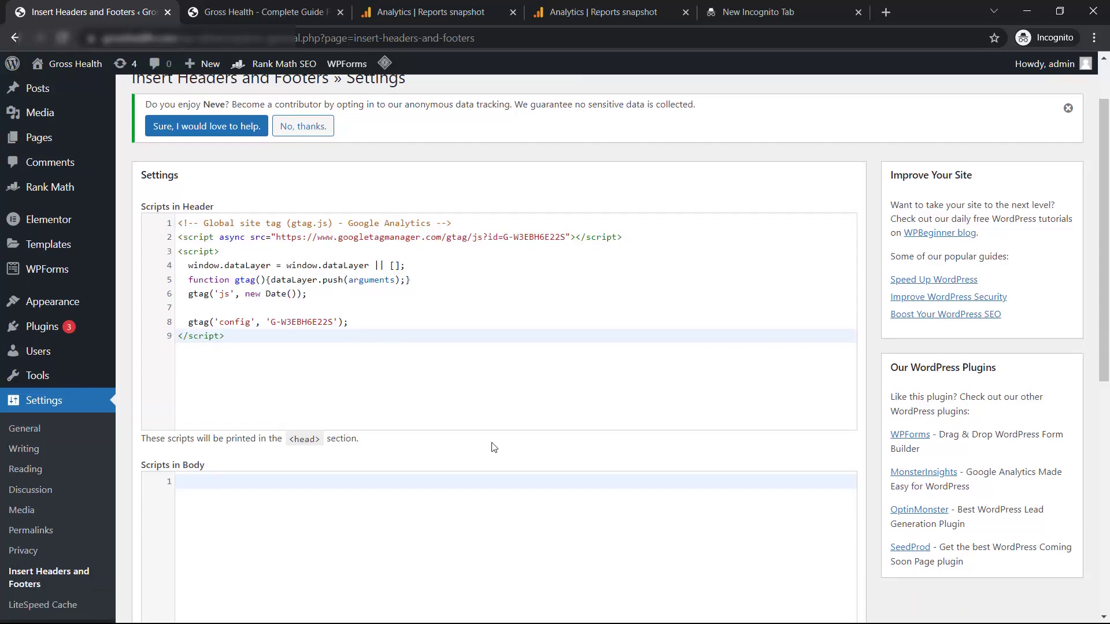
scroll(377, 507, "up", 4)
scroll(376, 508, "down", 4)
left_click(158, 519)
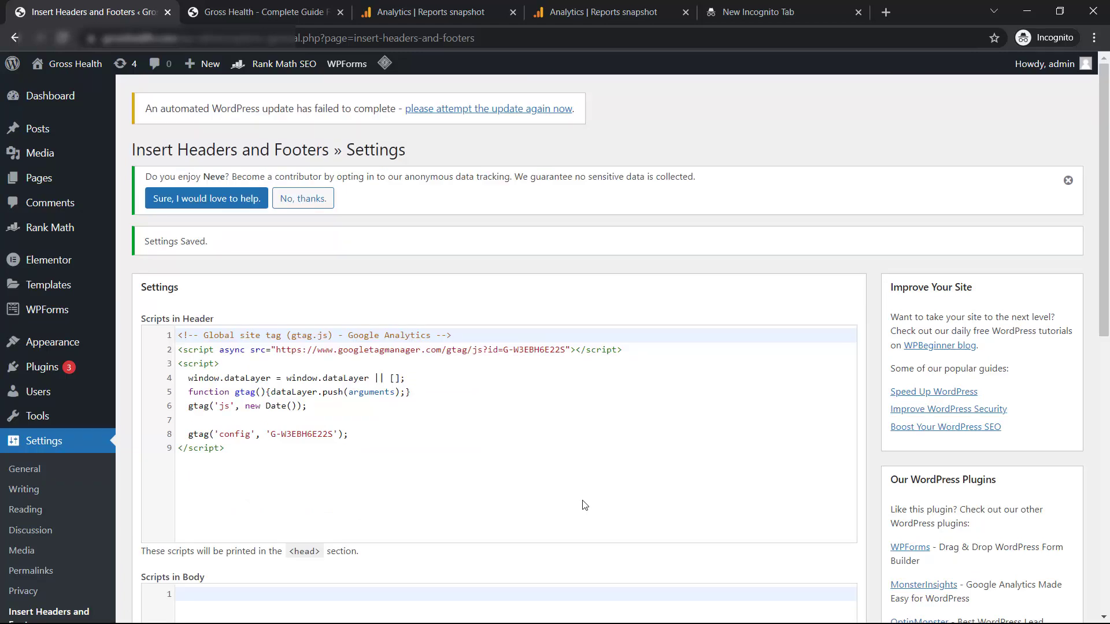
triple_click(175, 236)
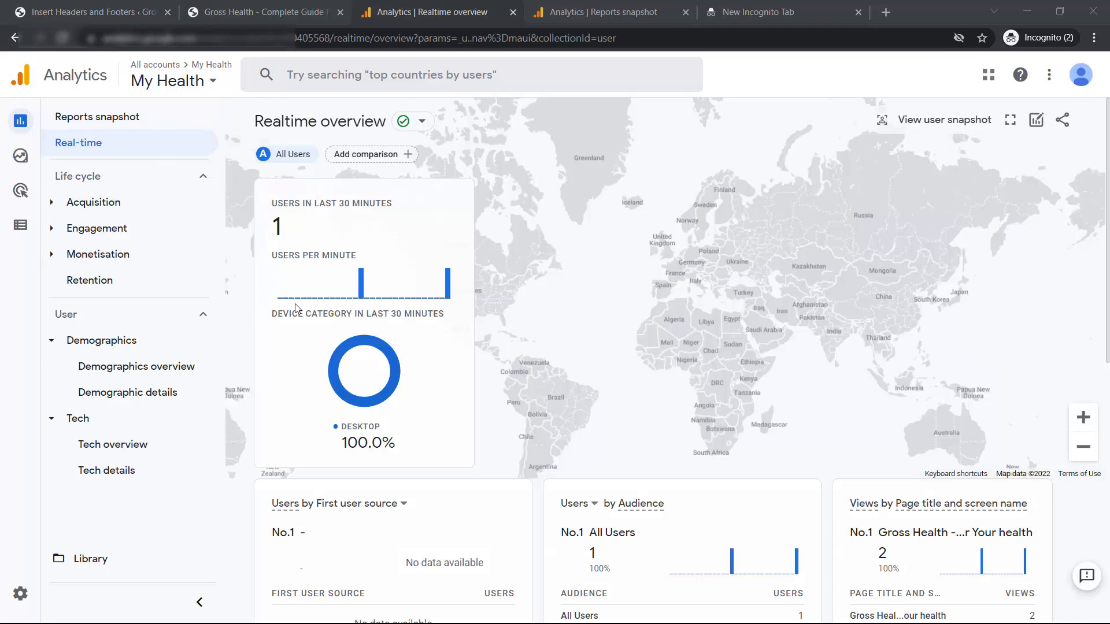
Step: Switch to the Analytics real-time report and check the users per minute chart for recent visits
mouse_move(361, 298)
mouse_move(448, 291)
Step: Return to WordPress, open the page for adding new plugins and search for "analytics"
key("ctrl+1")
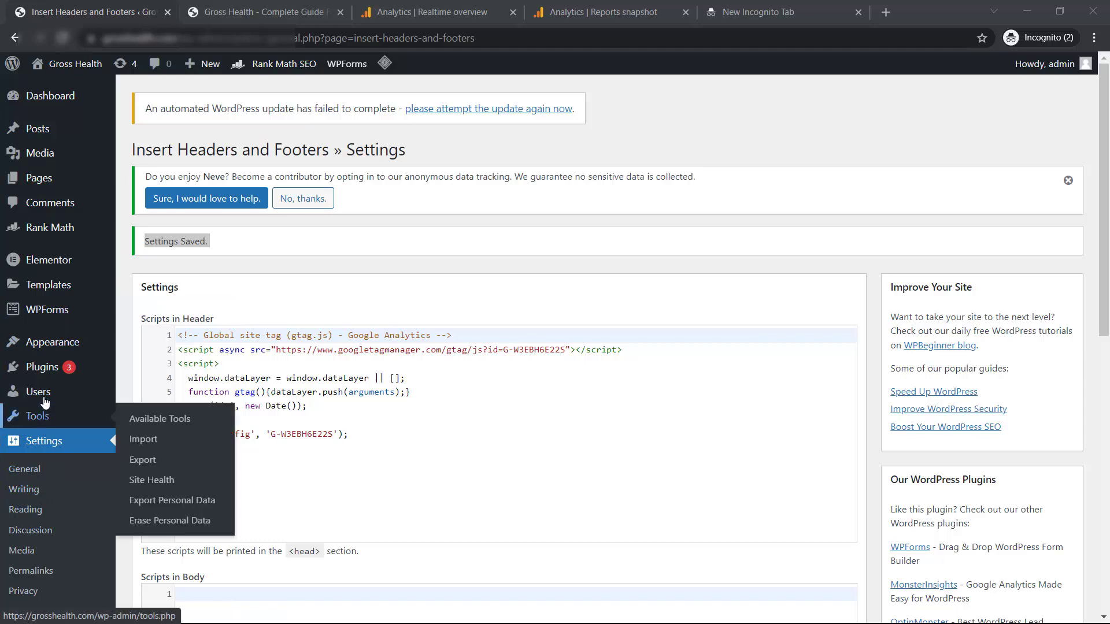
left_click(149, 389)
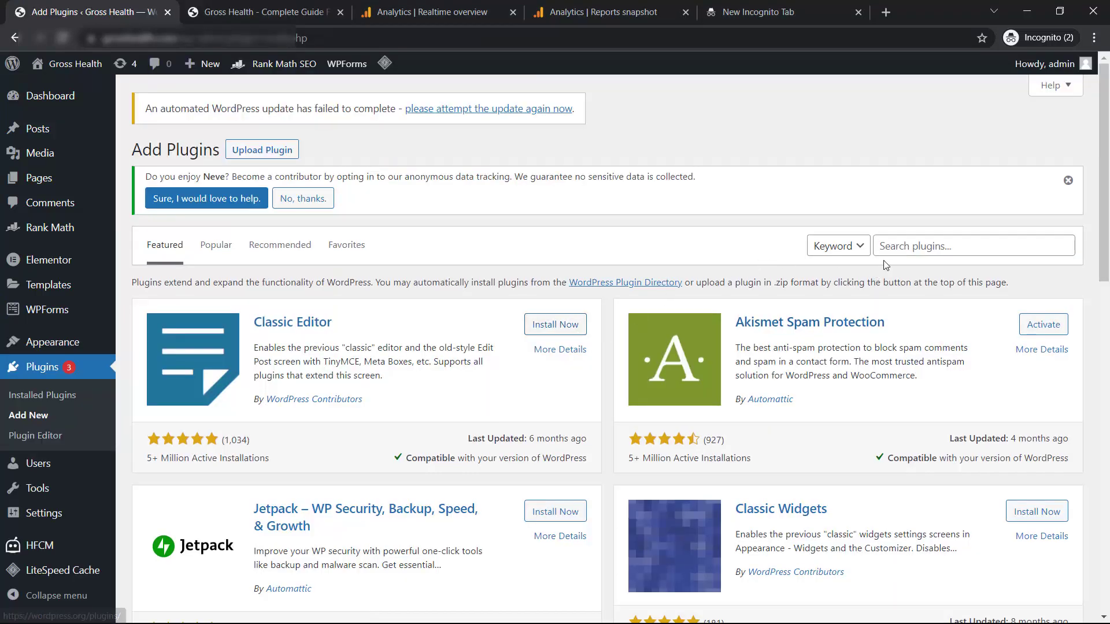
left_click(906, 248)
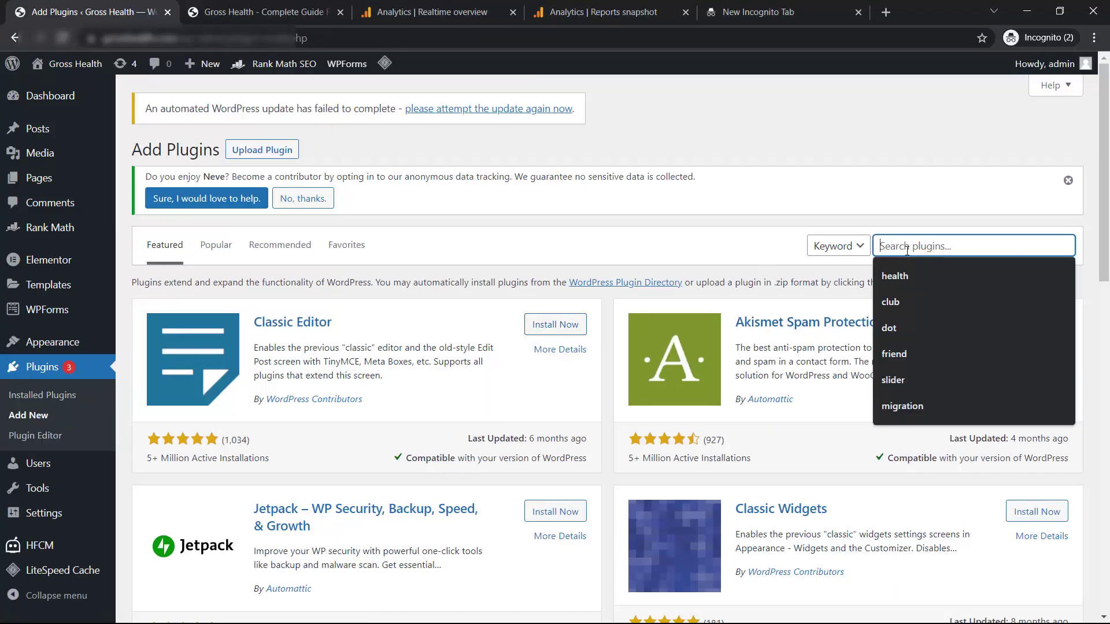
type("analytics")
scroll(598, 299, "down", 3)
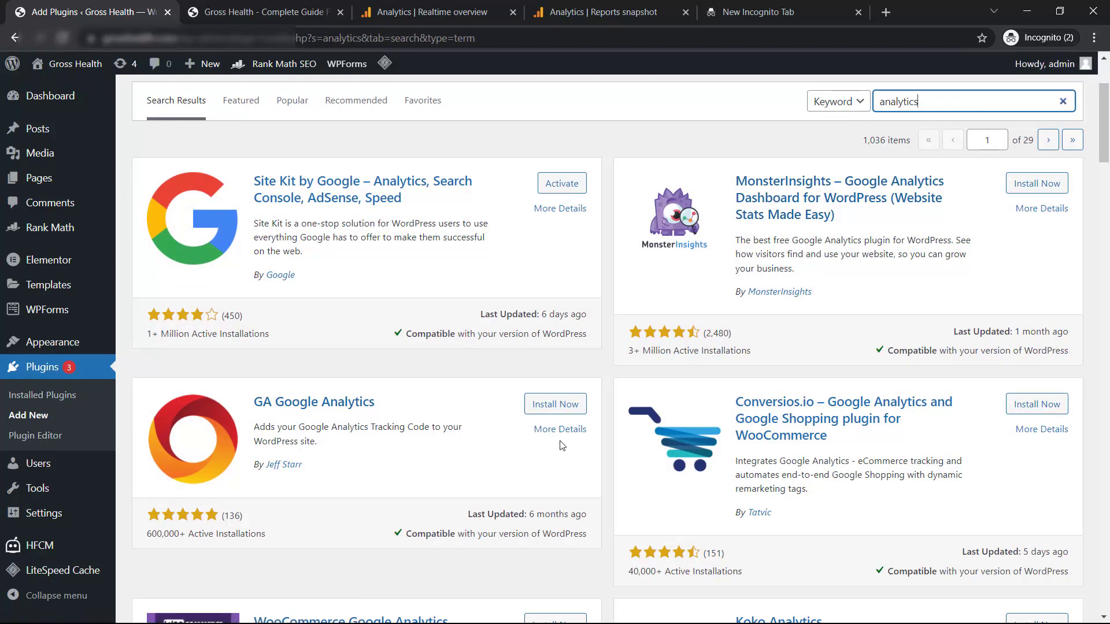
scroll(560, 445, "up", 3)
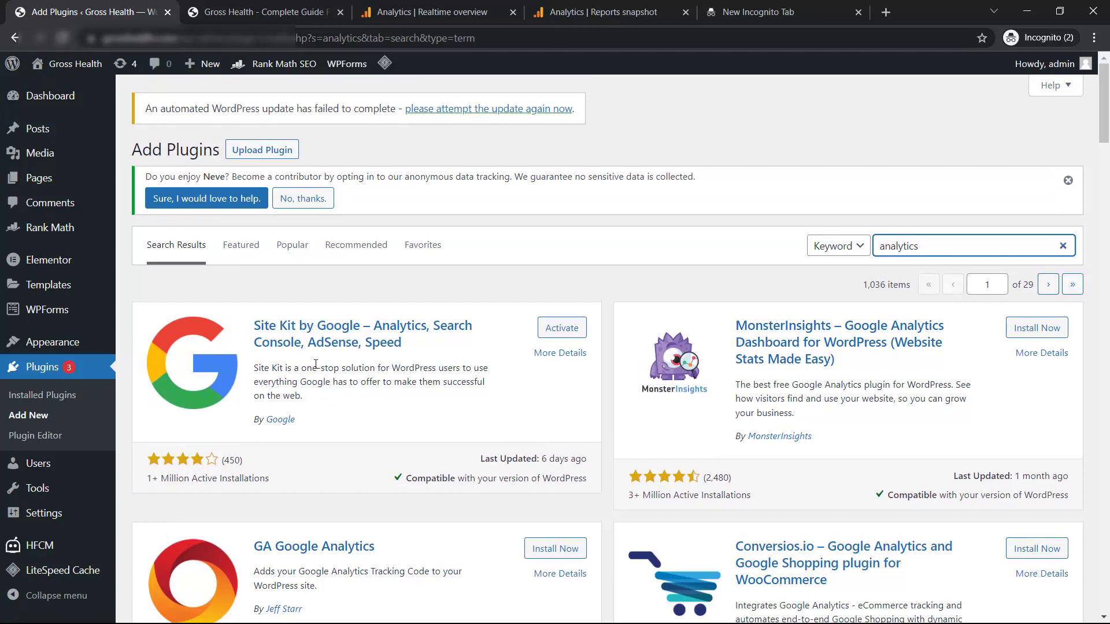
Step: Check the author of Site Kit by Google in the plugin results and activate the plugin
left_click_drag(297, 421, 253, 421)
left_click(284, 386)
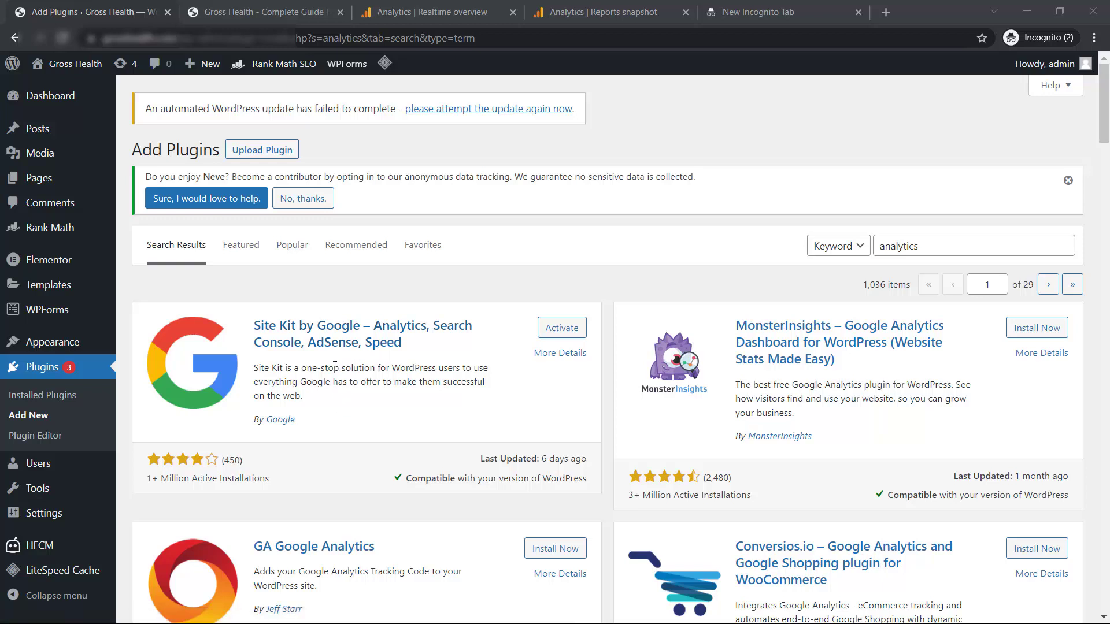
left_click(558, 329)
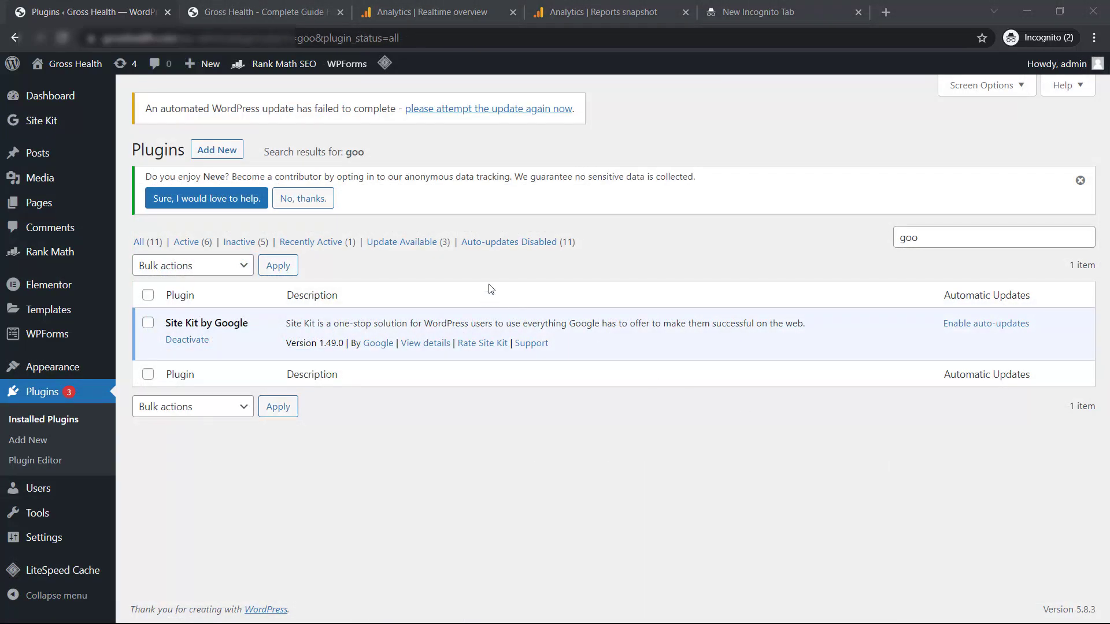
Step: Open the Site Kit dashboard and start its setup by signing in with Google
mouse_move(58, 126)
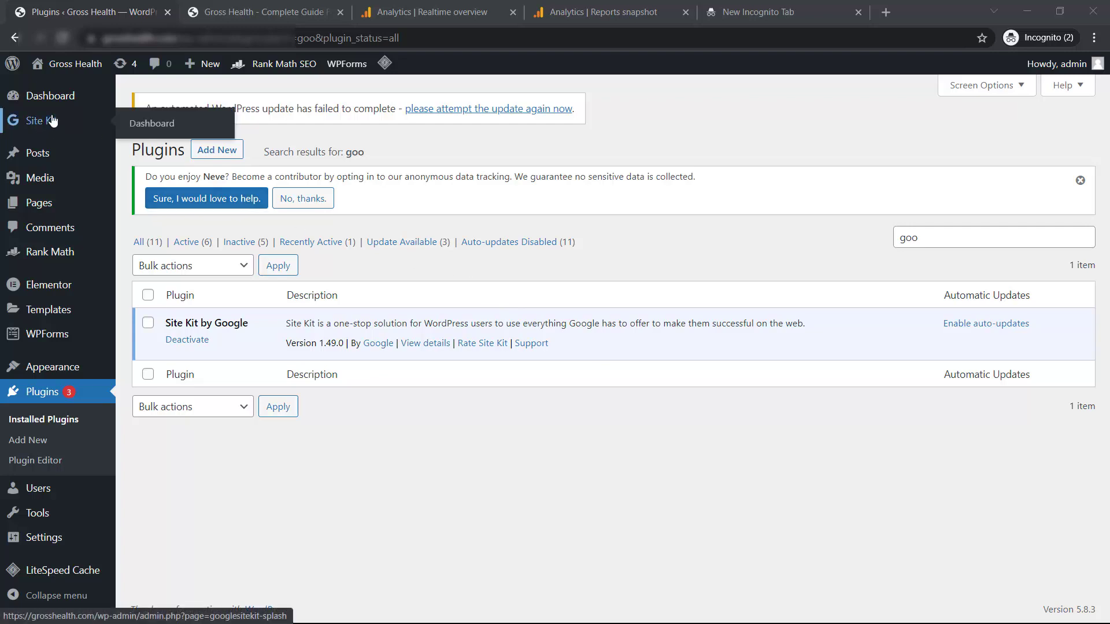
left_click(138, 125)
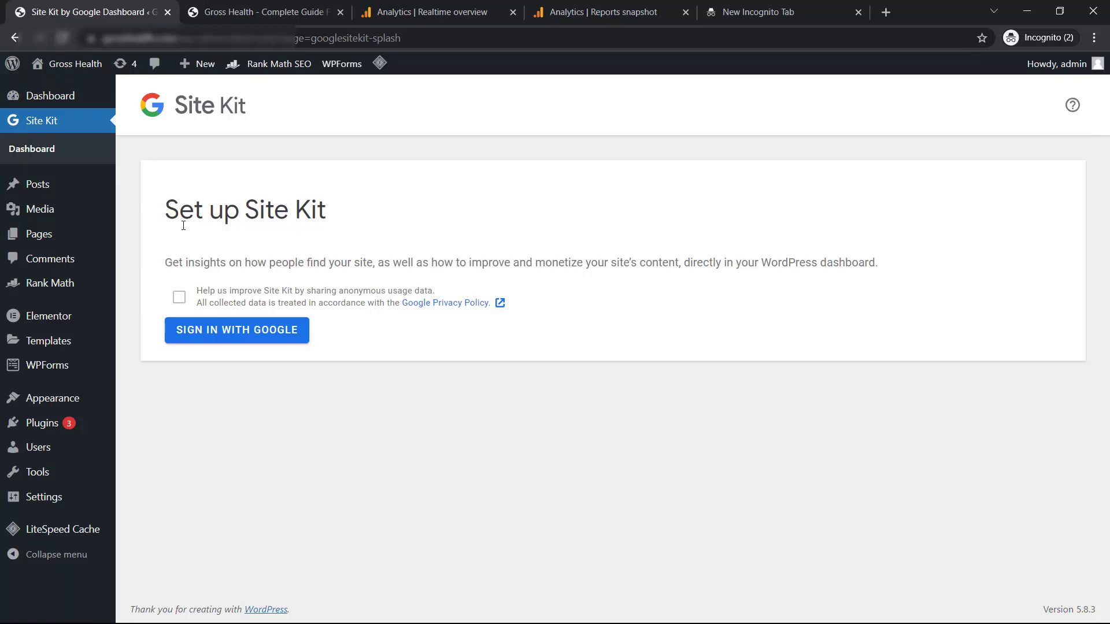
left_click(237, 330)
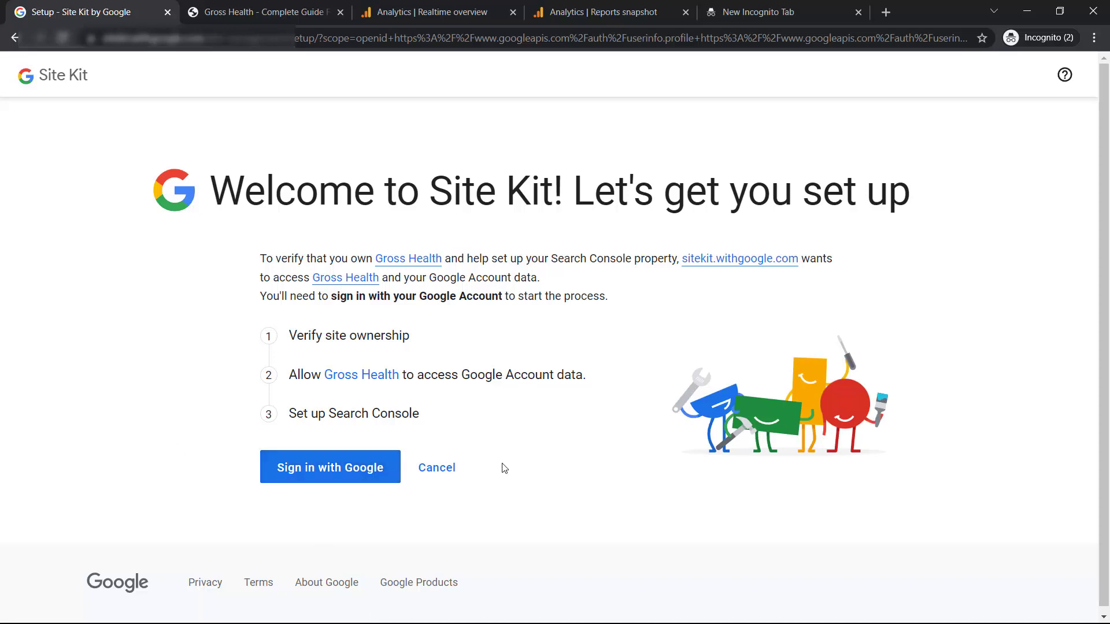
Step: Sign in to Site Kit with the Google account and grant access to Search Console data and the list of sites and domains
left_click(338, 464)
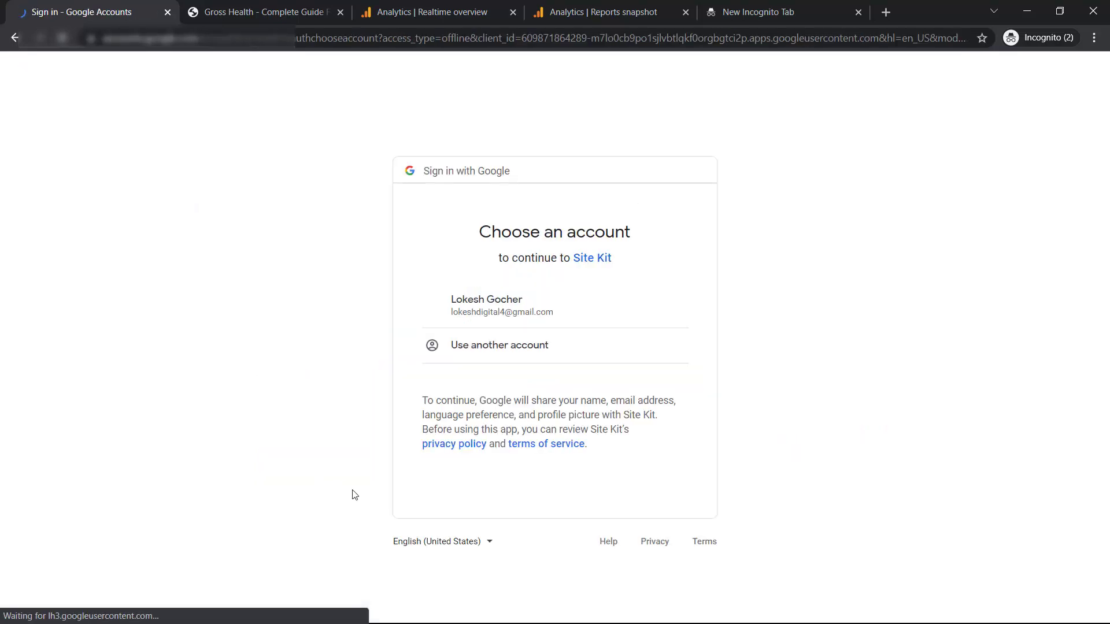
left_click(564, 316)
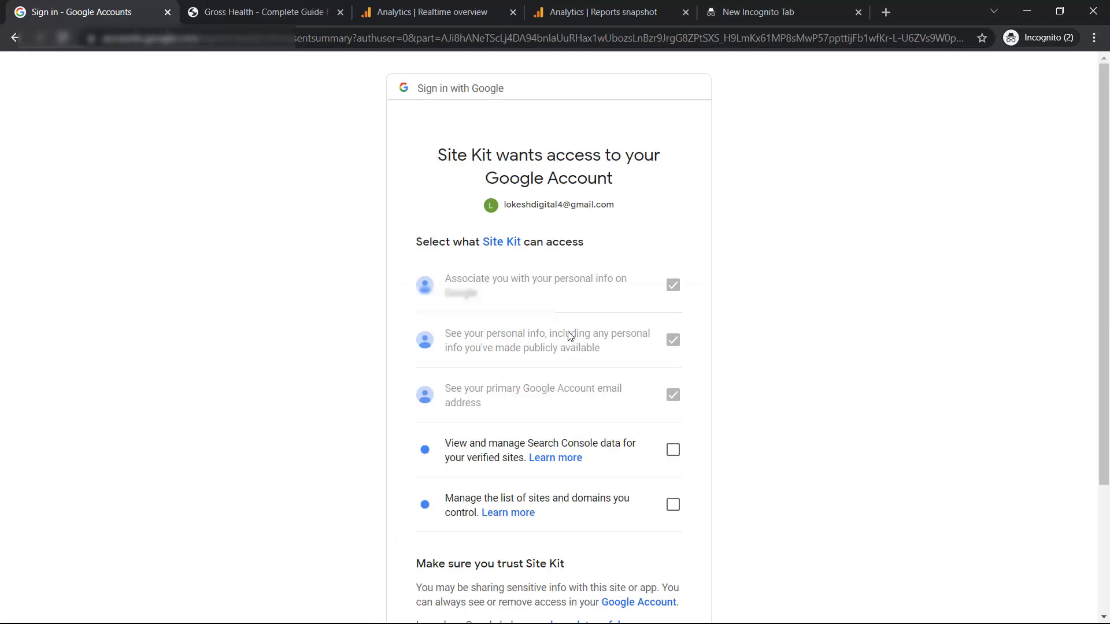
scroll(604, 363, "down", 1)
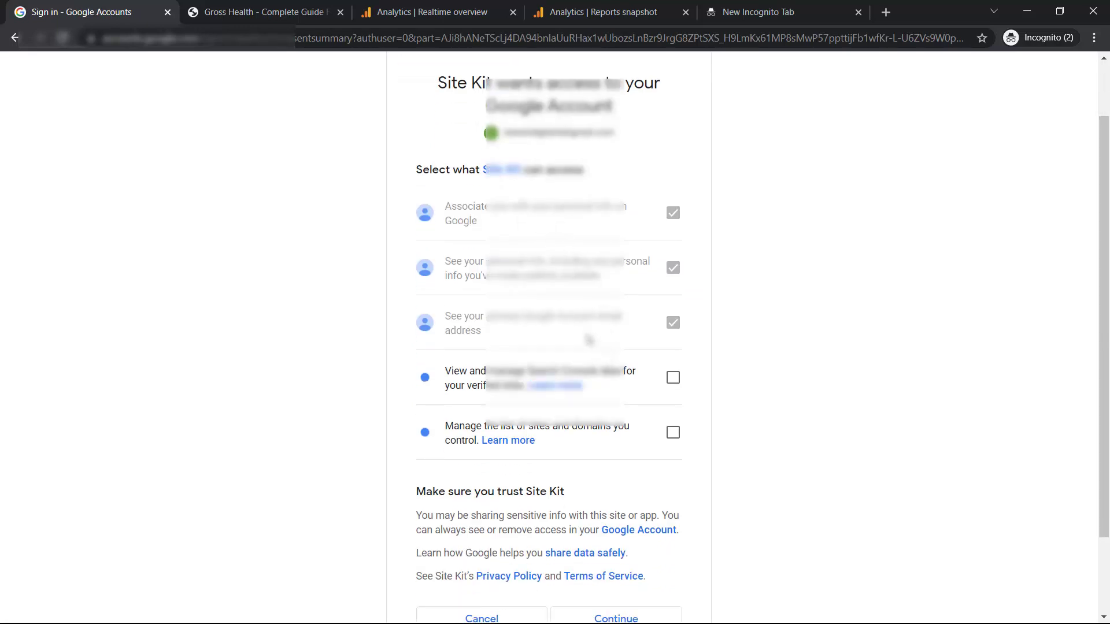
scroll(588, 340, "down", 2)
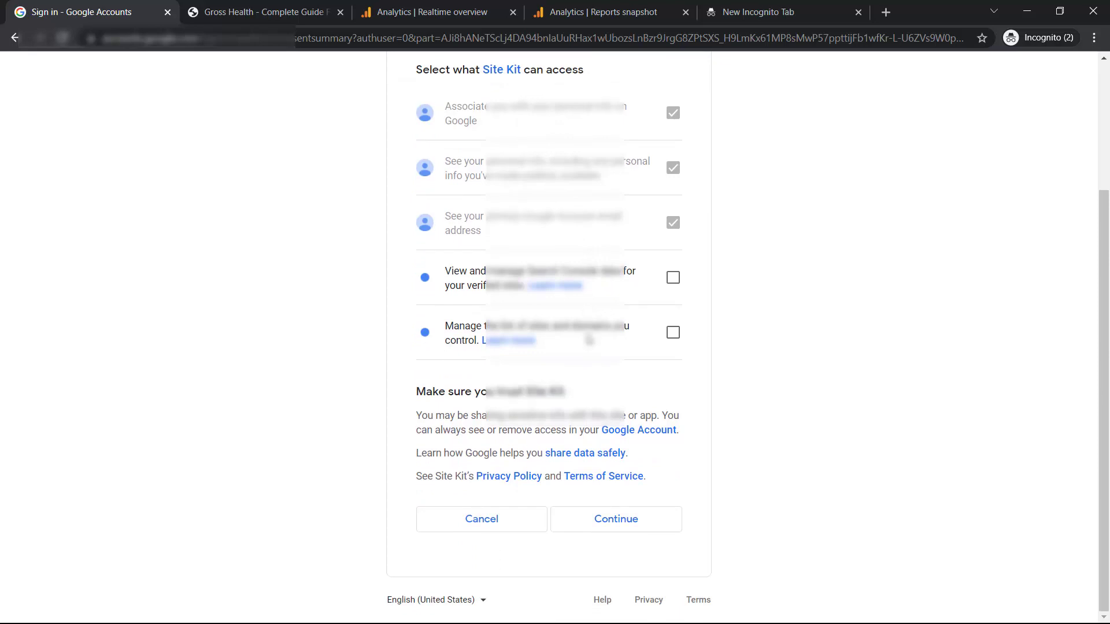
scroll(588, 409, "up", 3)
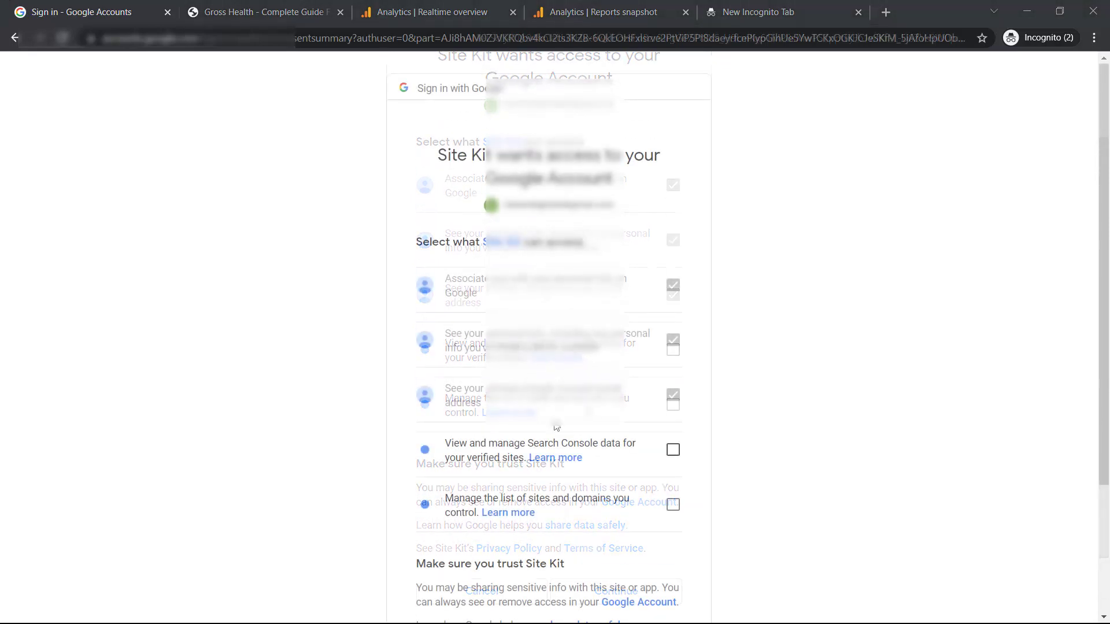
left_click(672, 452)
left_click(672, 505)
scroll(769, 506, "down", 1)
scroll(769, 505, "down", 2)
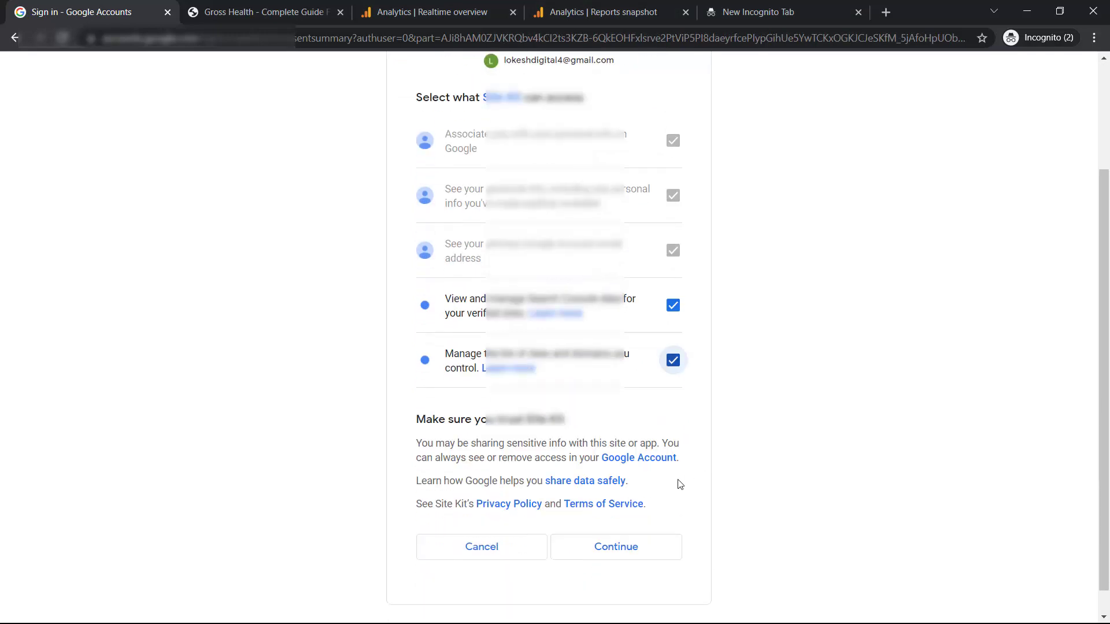
left_click(618, 545)
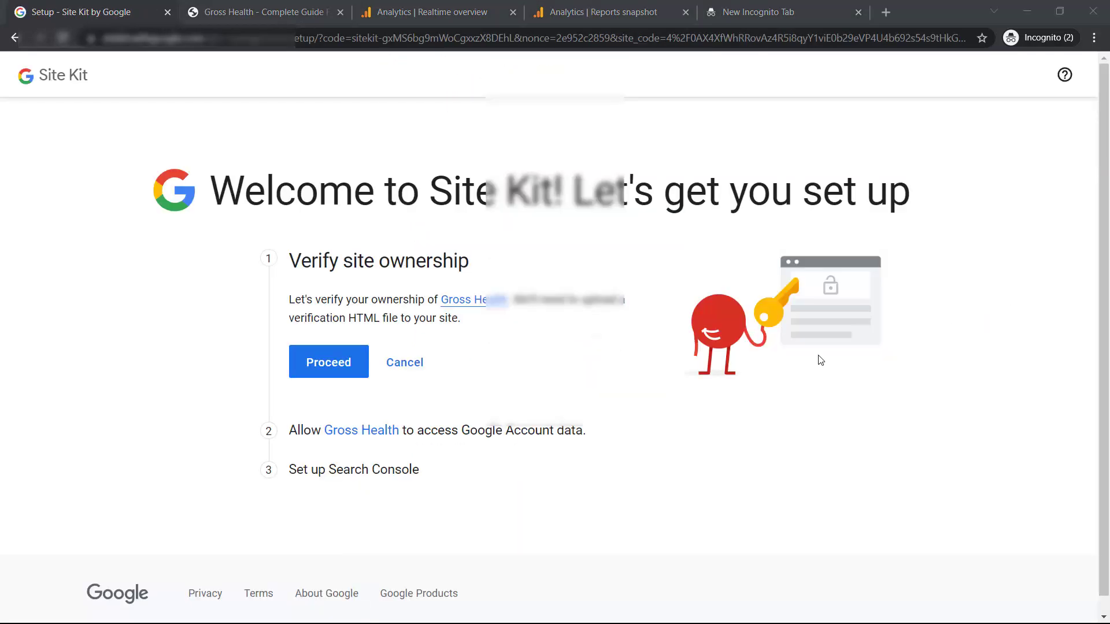
Step: Verify ownership of the Gross Health site and allow it to access the Google Account data
scroll(557, 422, "down", 1)
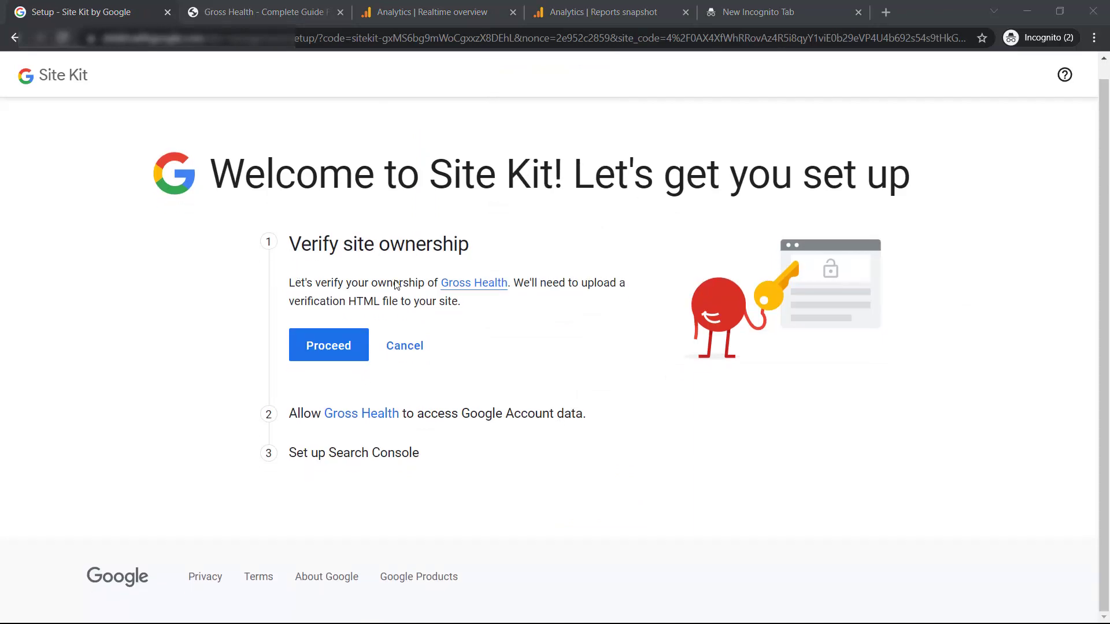
left_click(335, 347)
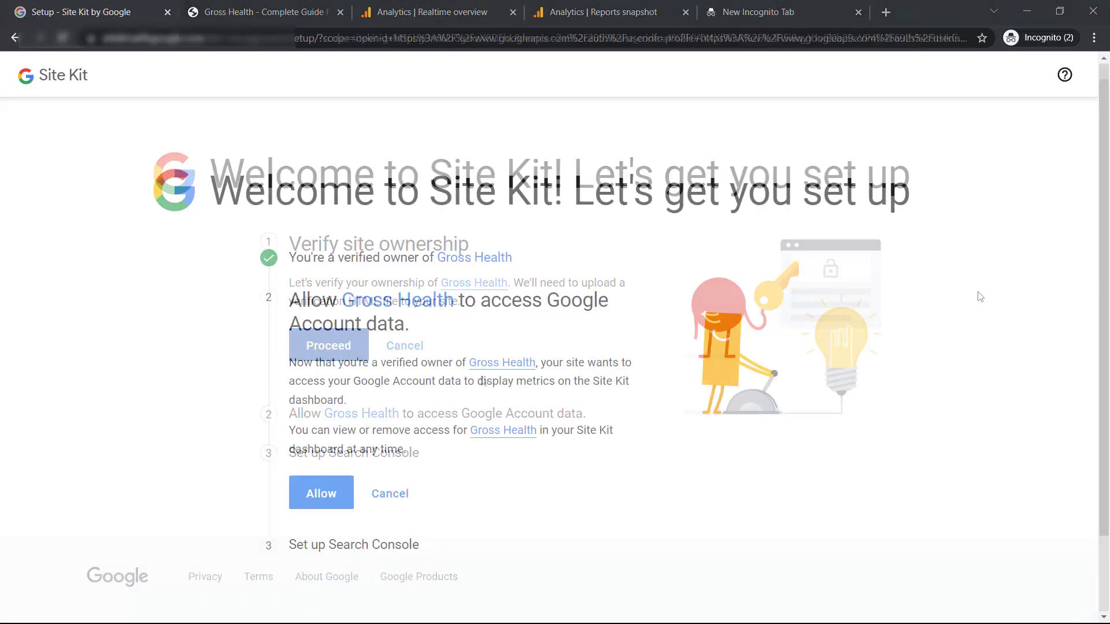
scroll(268, 361, "down", 1)
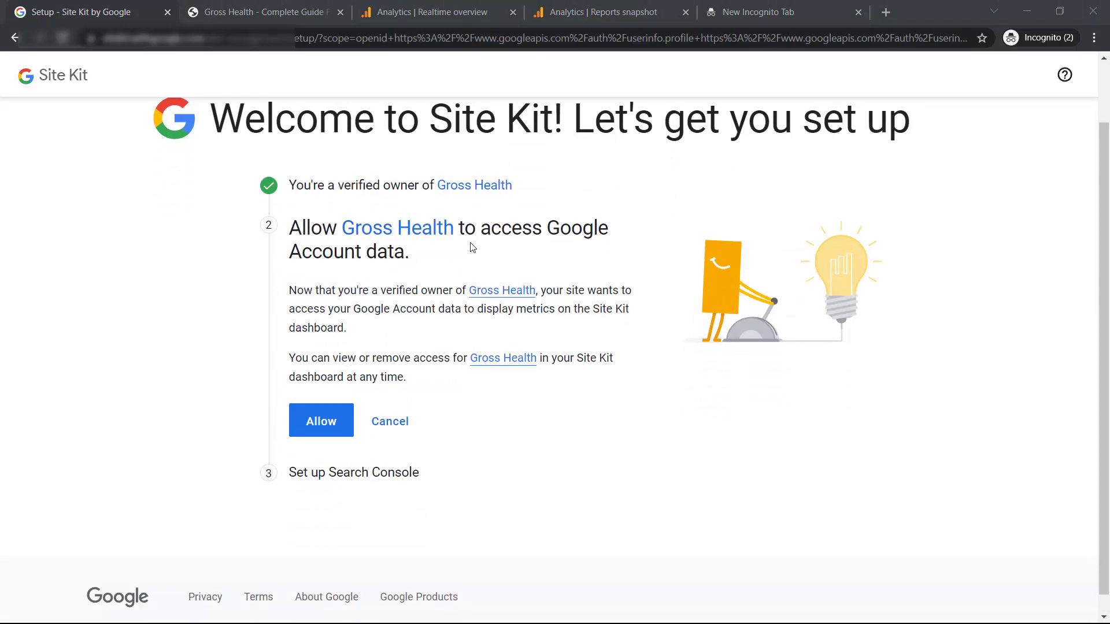
left_click(317, 422)
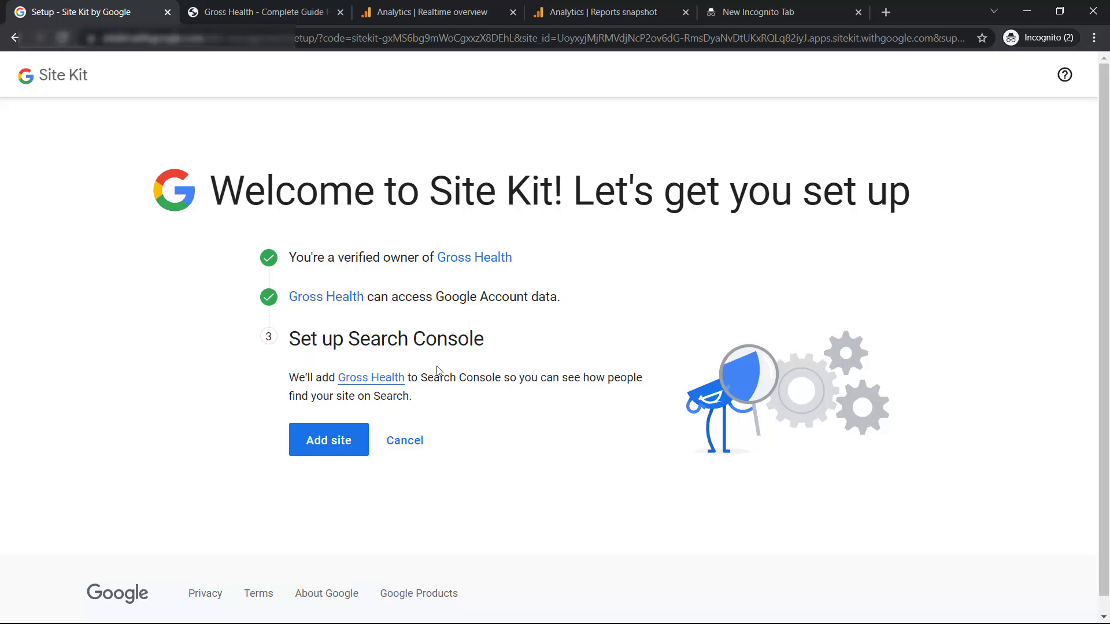
Step: Add Gross Health to Search Console, finish the setup and look over the Site Kit dashboard
left_click(334, 442)
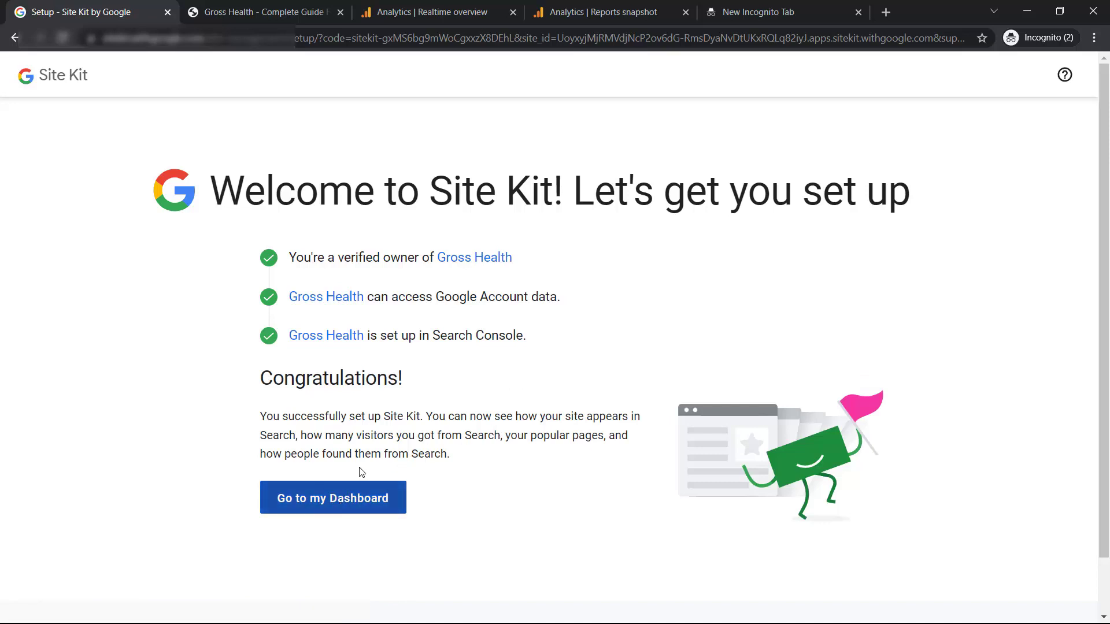
left_click(315, 504)
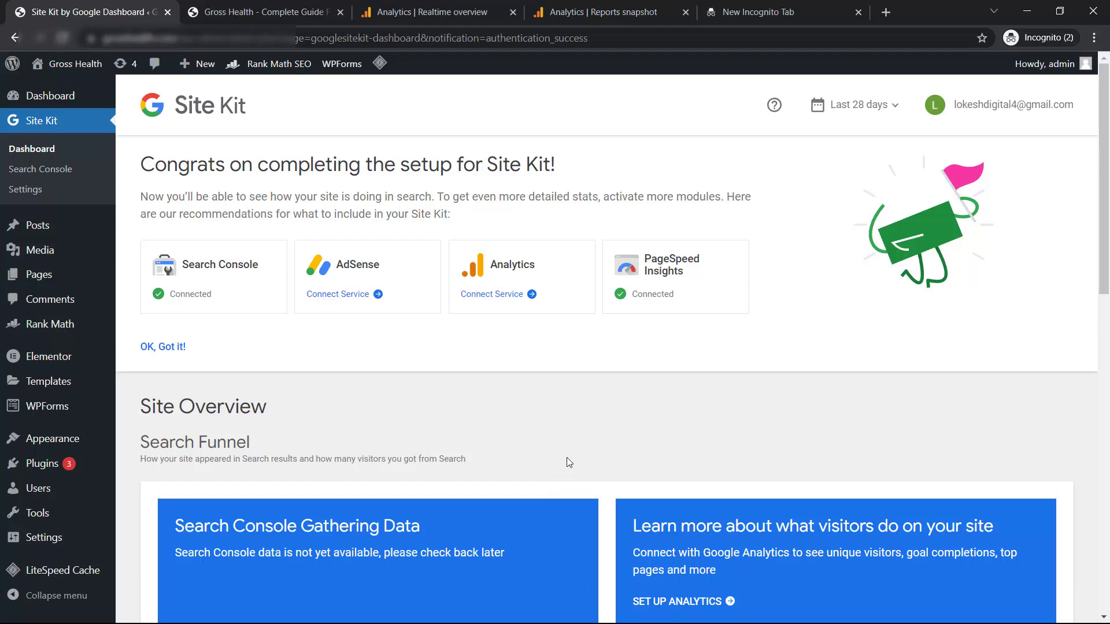
scroll(564, 462, "down", 1)
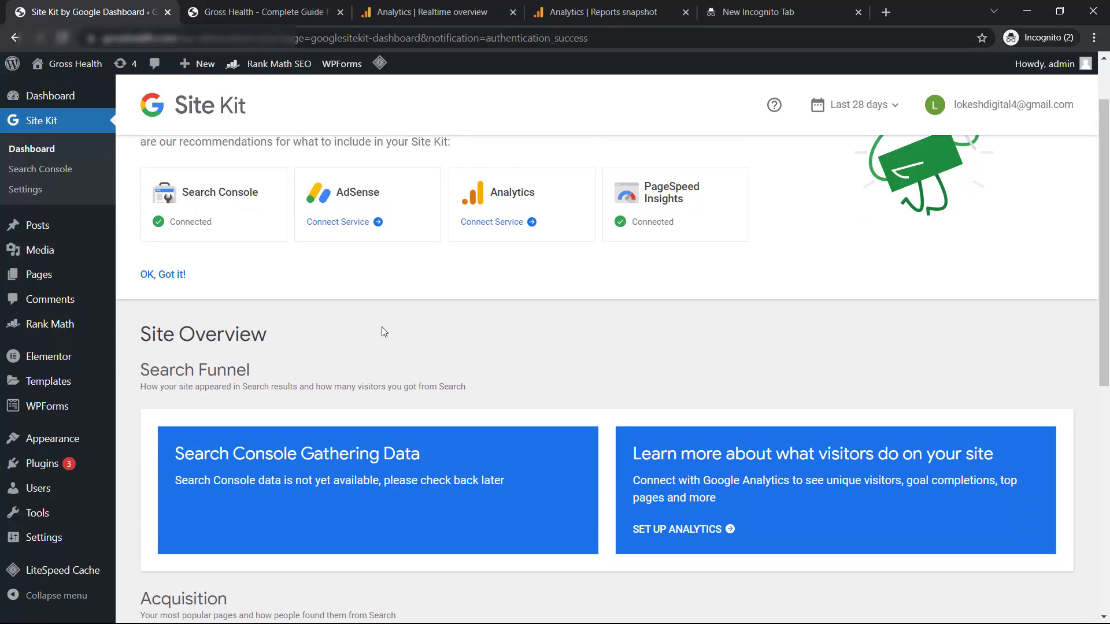
scroll(381, 331, "up", 1)
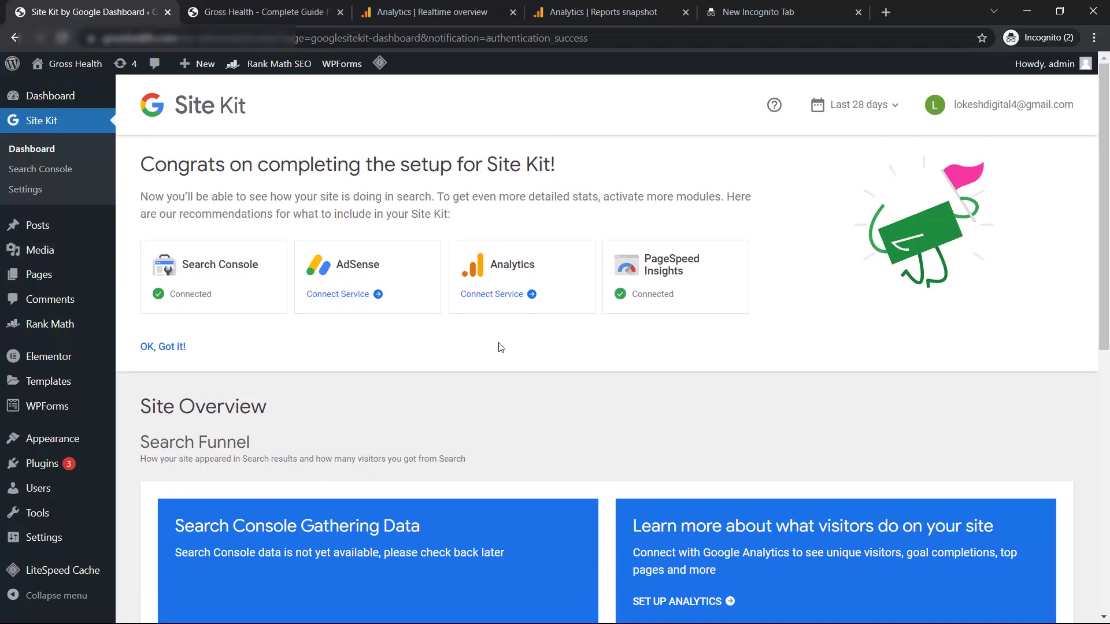
scroll(500, 346, "down", 4)
scroll(500, 347, "up", 4)
Step: Connect the Analytics service in Site Kit and grant it permission to see and download Google Analytics data
left_click(487, 296)
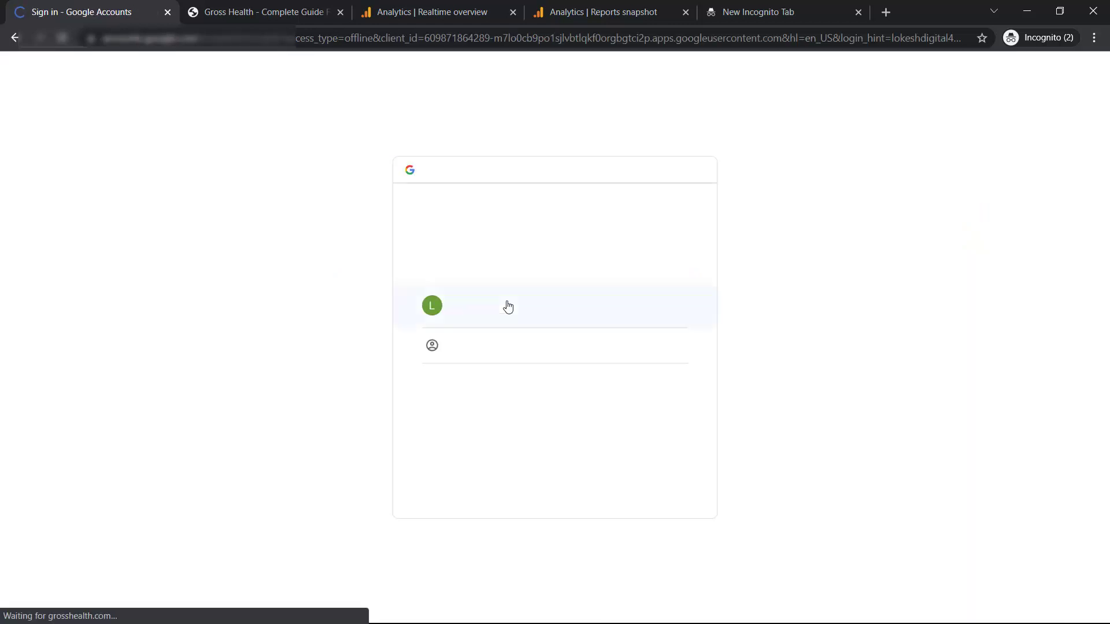
left_click(536, 313)
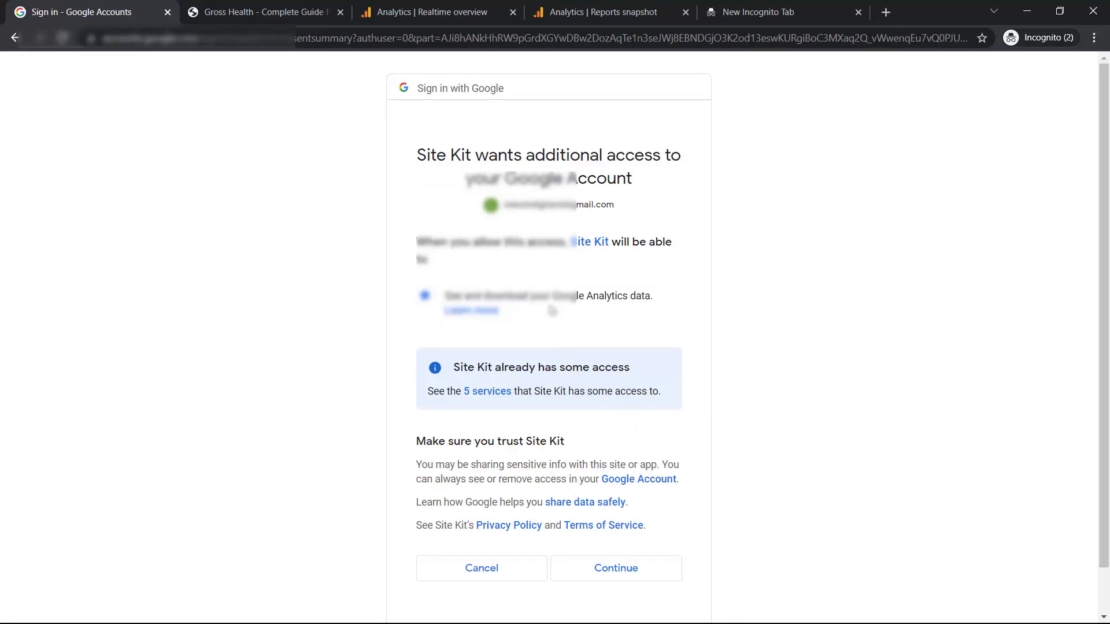
scroll(686, 441, "down", 1)
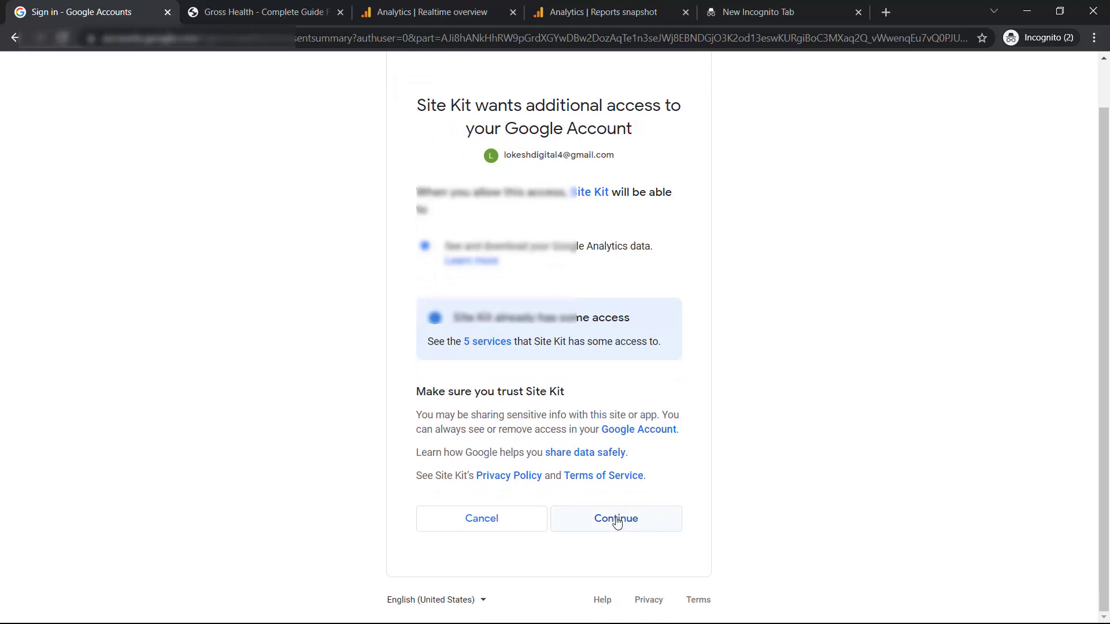
left_click(616, 520)
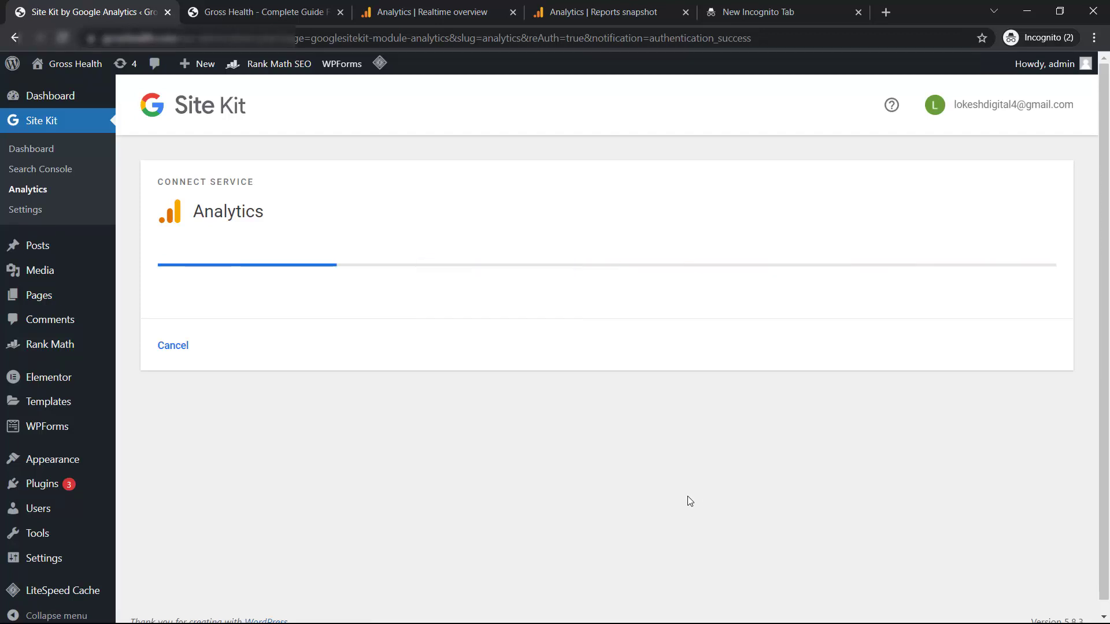
Step: Configure Analytics for the My Health account and grant Site Kit the additional permission to edit Google Analytics management entities
left_click(260, 459)
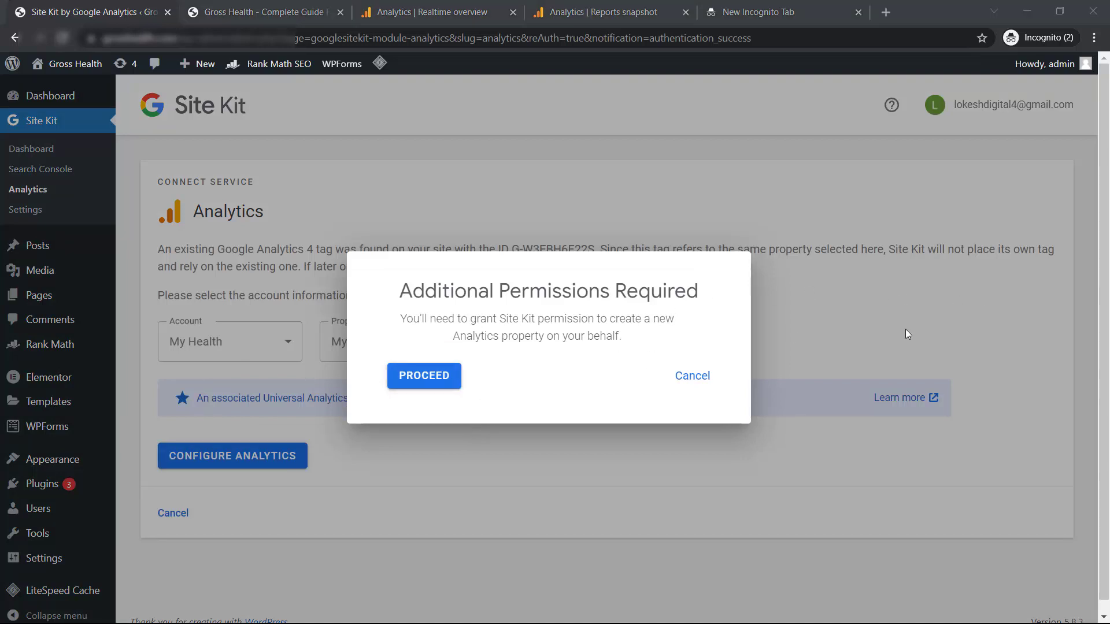
left_click(435, 385)
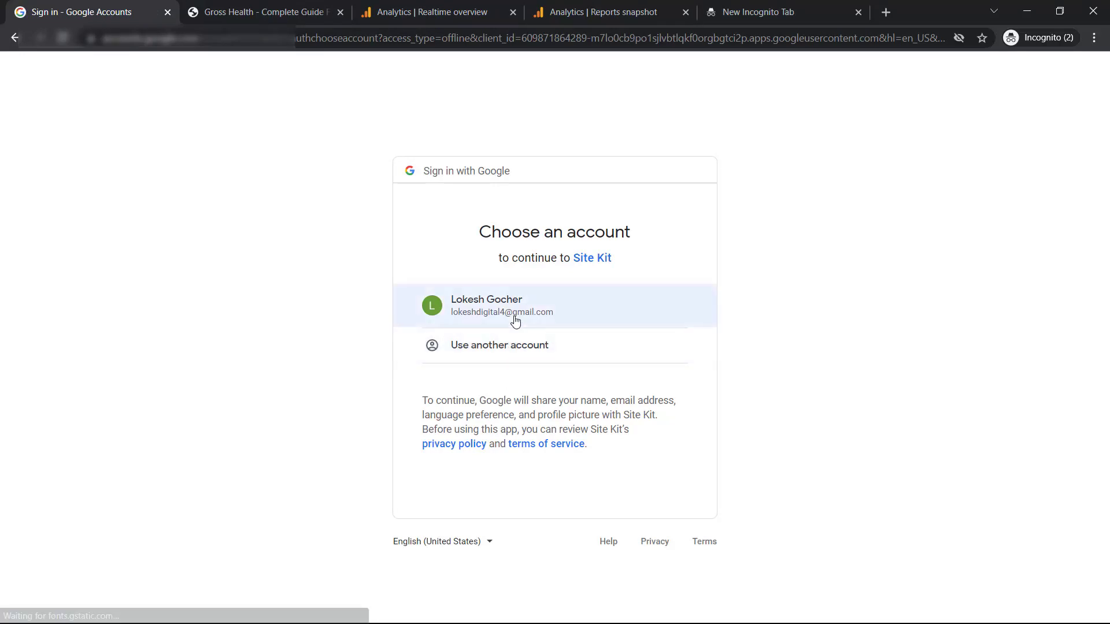
left_click(513, 312)
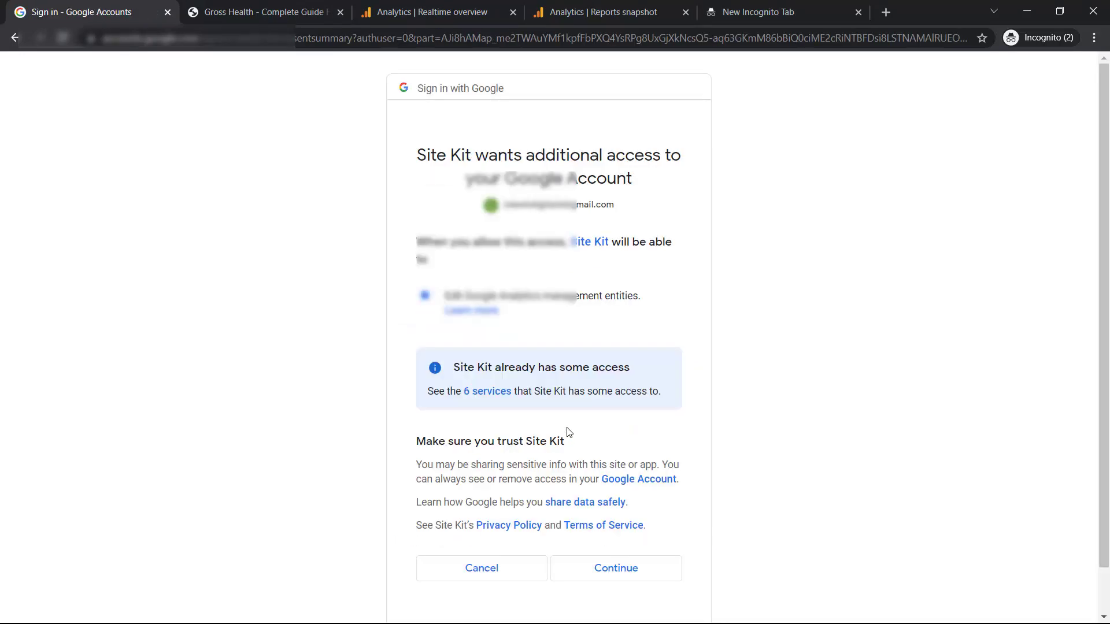
left_click(614, 566)
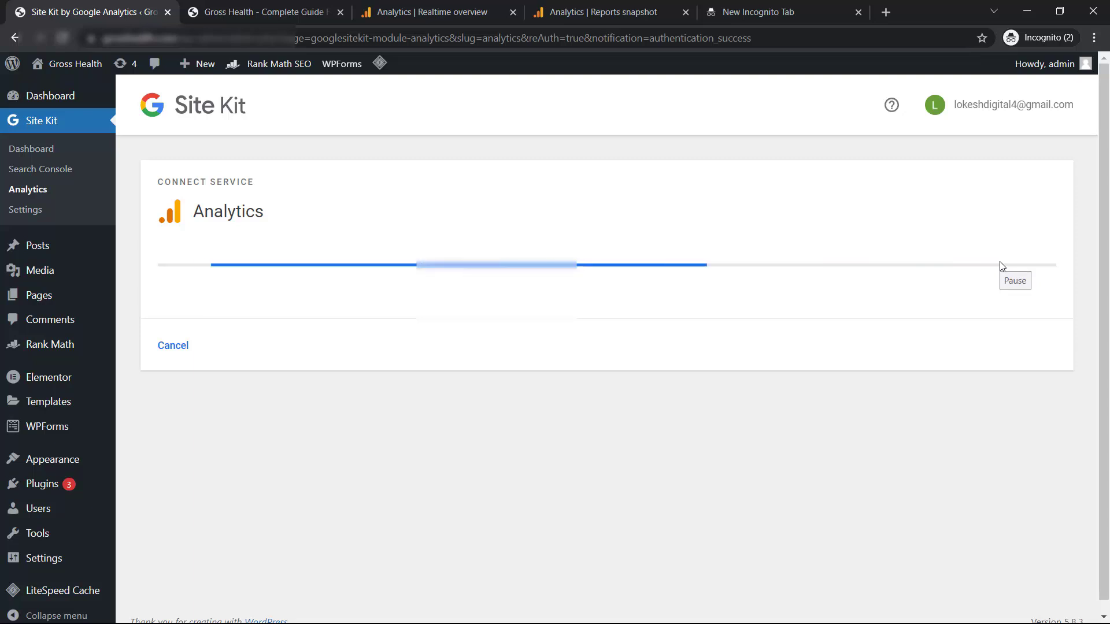
Step: Check the Analytics connection status and examine the traffic, search funnel and page speed sections of the Site Kit dashboard
scroll(630, 391, "down", 2)
scroll(613, 387, "up", 2)
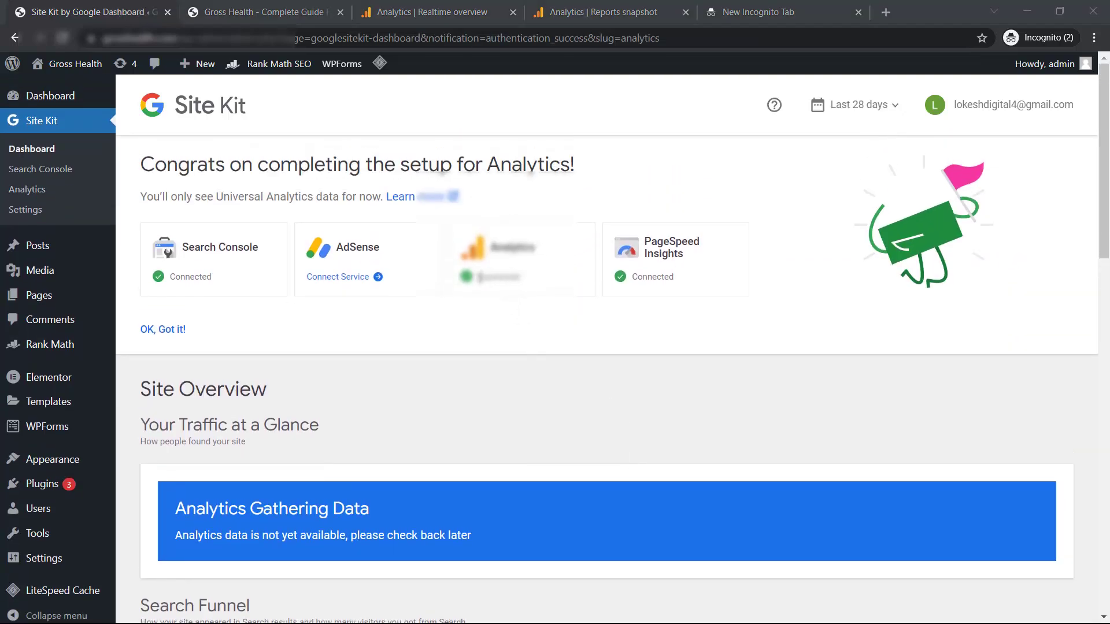
left_click_drag(478, 277, 523, 284)
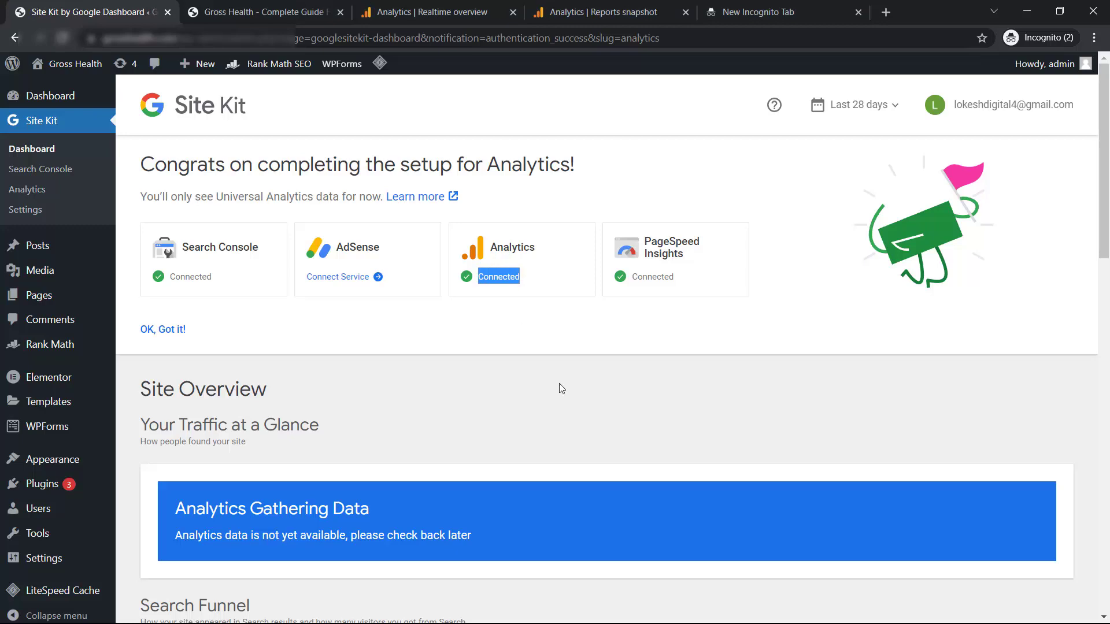
scroll(560, 383, "down", 4)
scroll(559, 383, "down", 6)
scroll(559, 383, "up", 3)
scroll(559, 383, "up", 4)
scroll(559, 383, "down", 10)
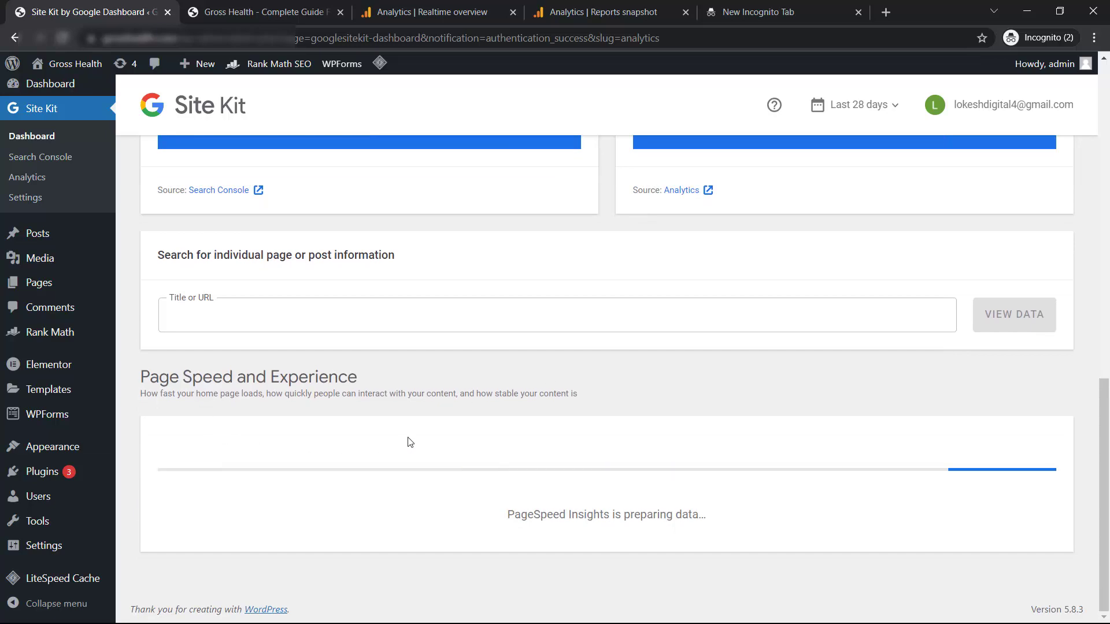
scroll(442, 442, "up", 10)
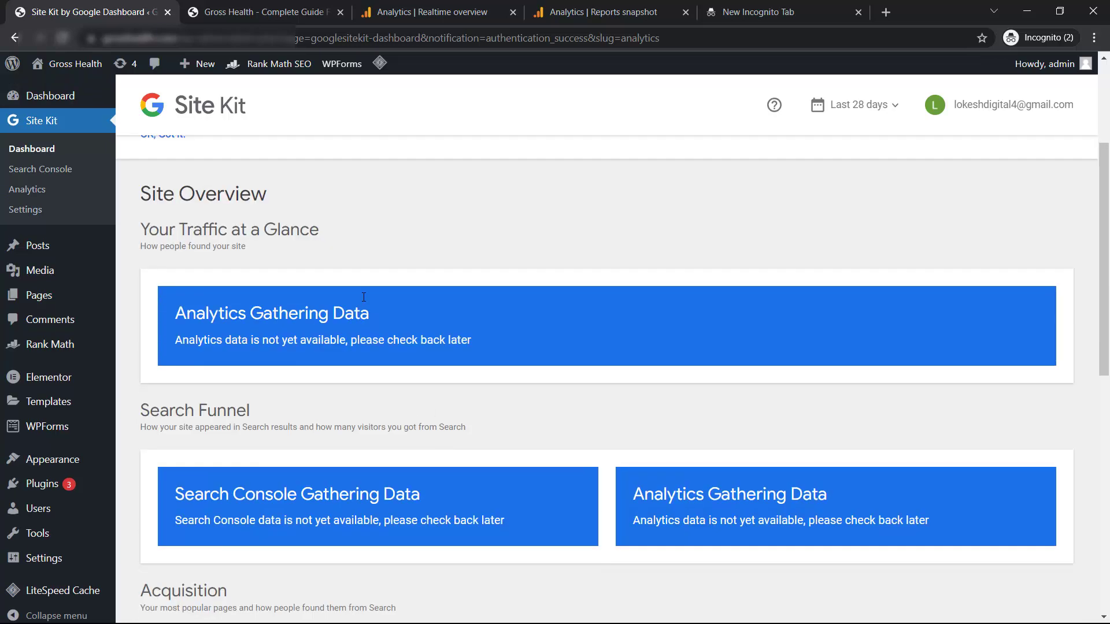
scroll(493, 490, "down", 10)
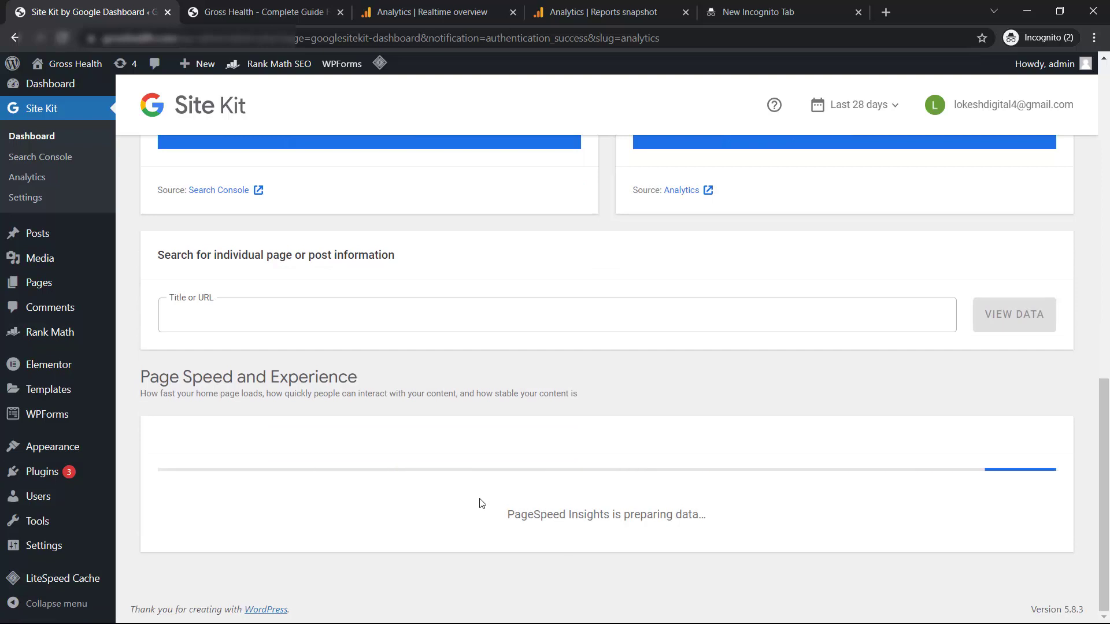
scroll(479, 503, "up", 10)
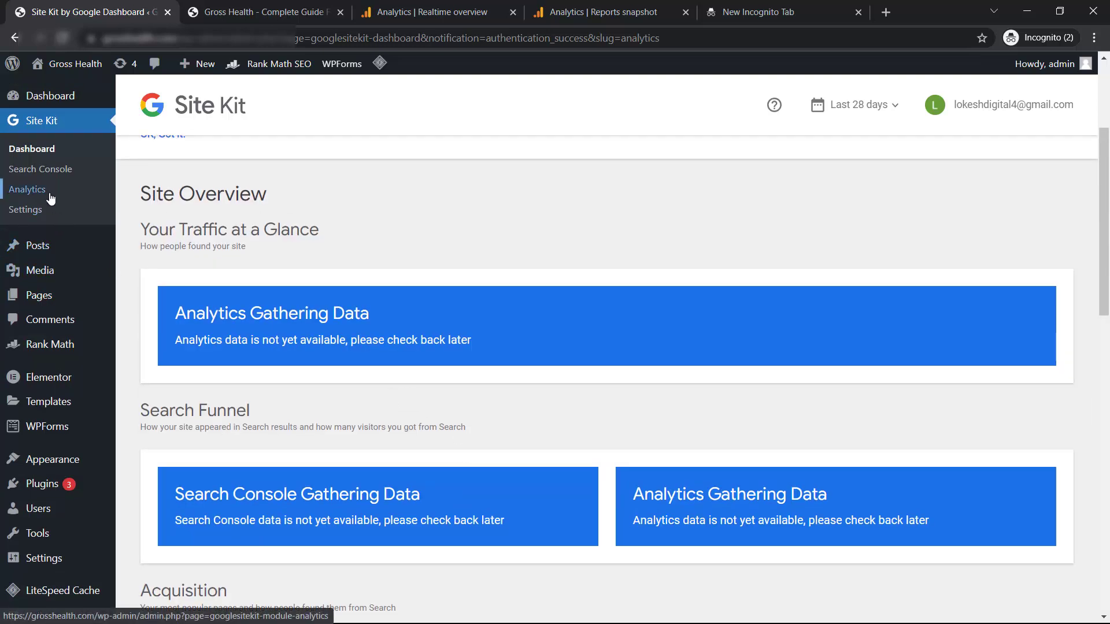
scroll(528, 341, "up", 3)
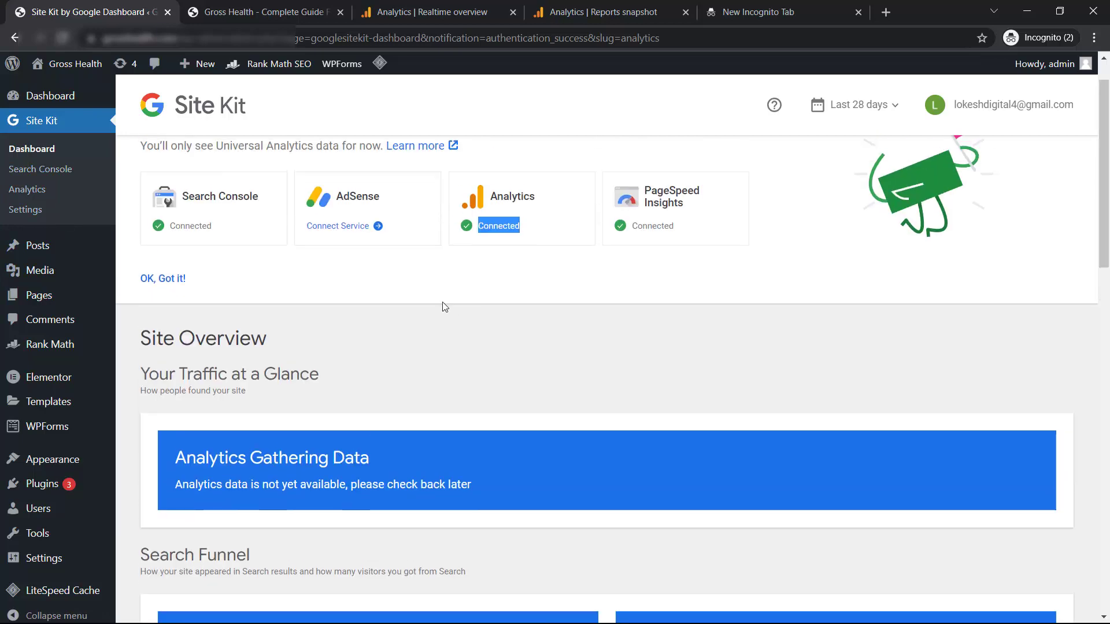
left_click(495, 359)
scroll(497, 357, "down", 10)
scroll(501, 359, "up", 9)
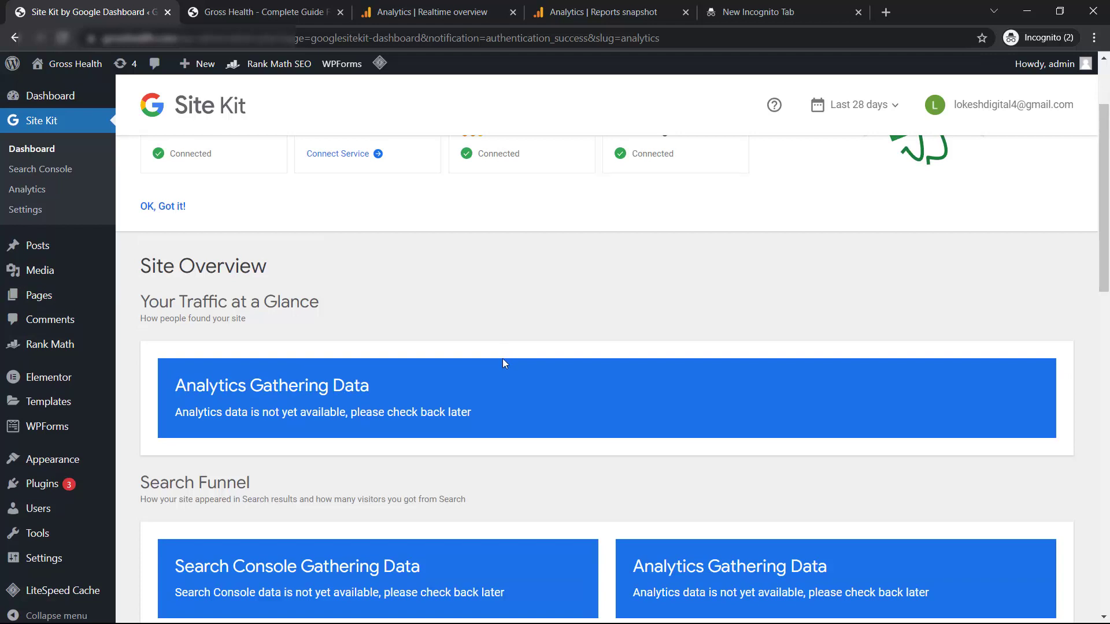
Step: Check the Analytics real-time overview, then return to the Your Traffic at a Glance section of the Site Kit dashboard
left_click(422, 12)
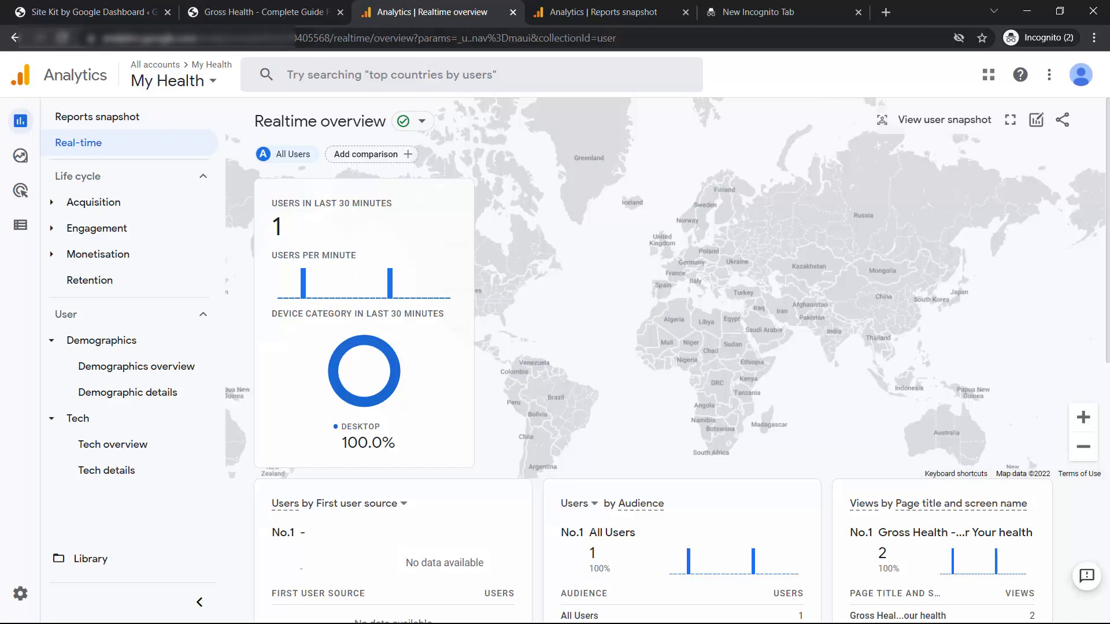
left_click(108, 13)
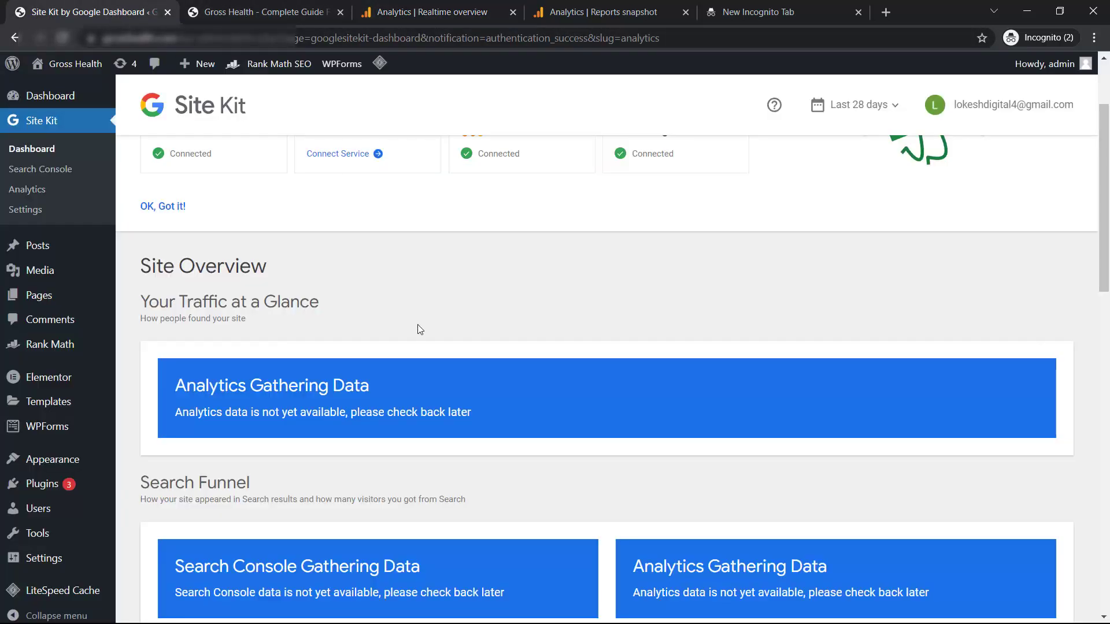
triple_click(213, 300)
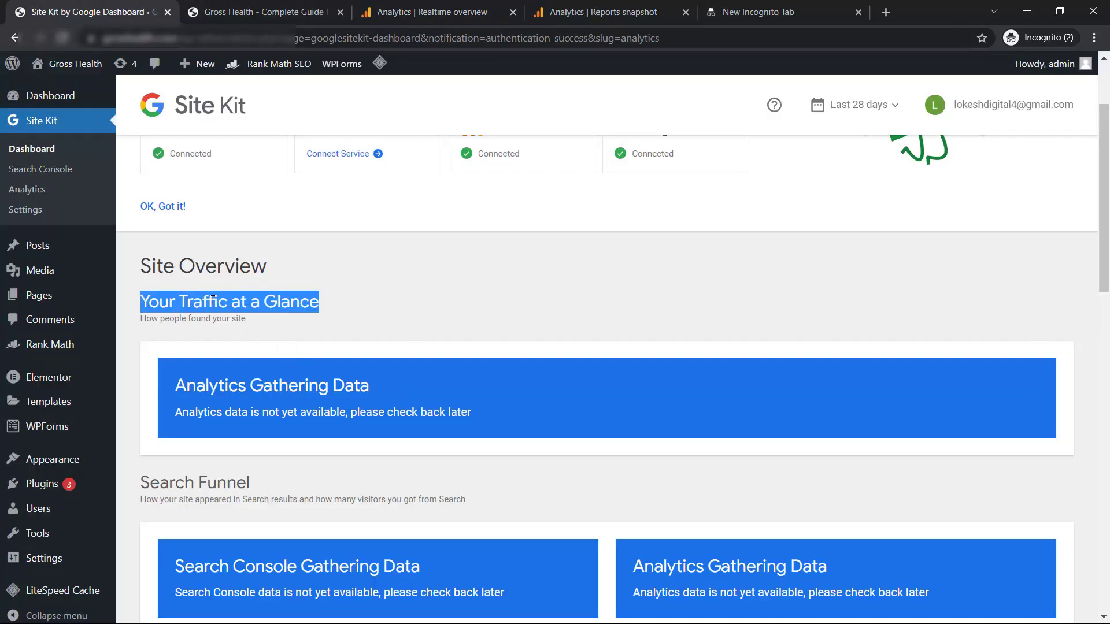